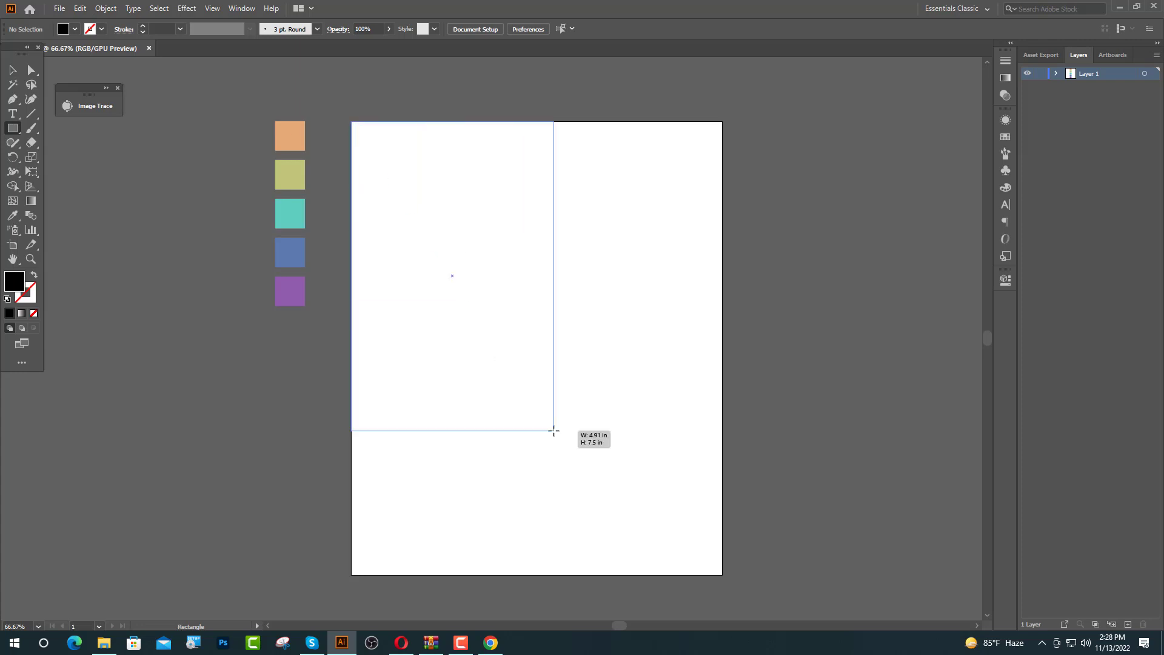
Cover the artboard with a black background rectangle and lock it in Layer 1.
key("v")
key("ctrl+shift+a")
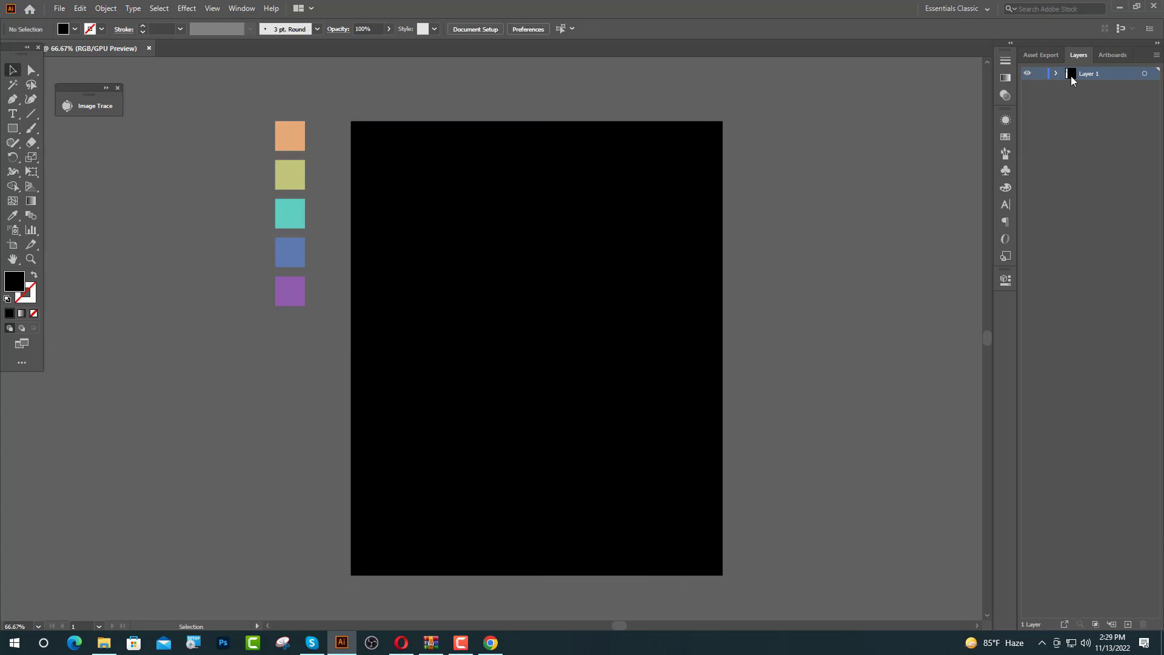
left_click(1054, 73)
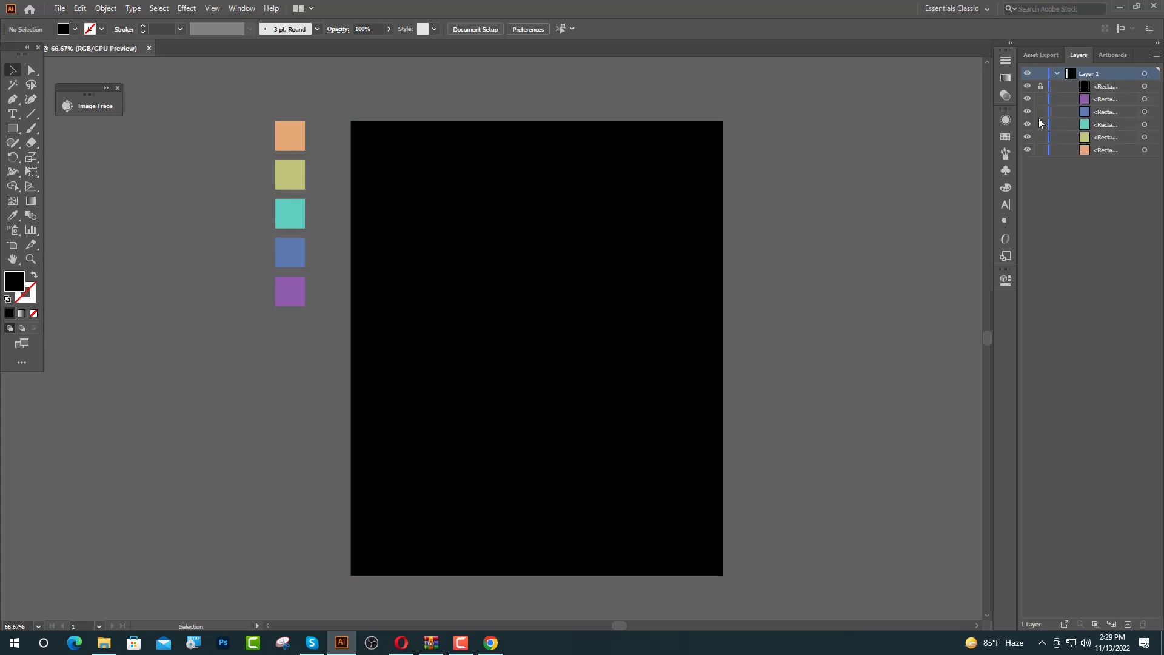
left_click(1057, 74)
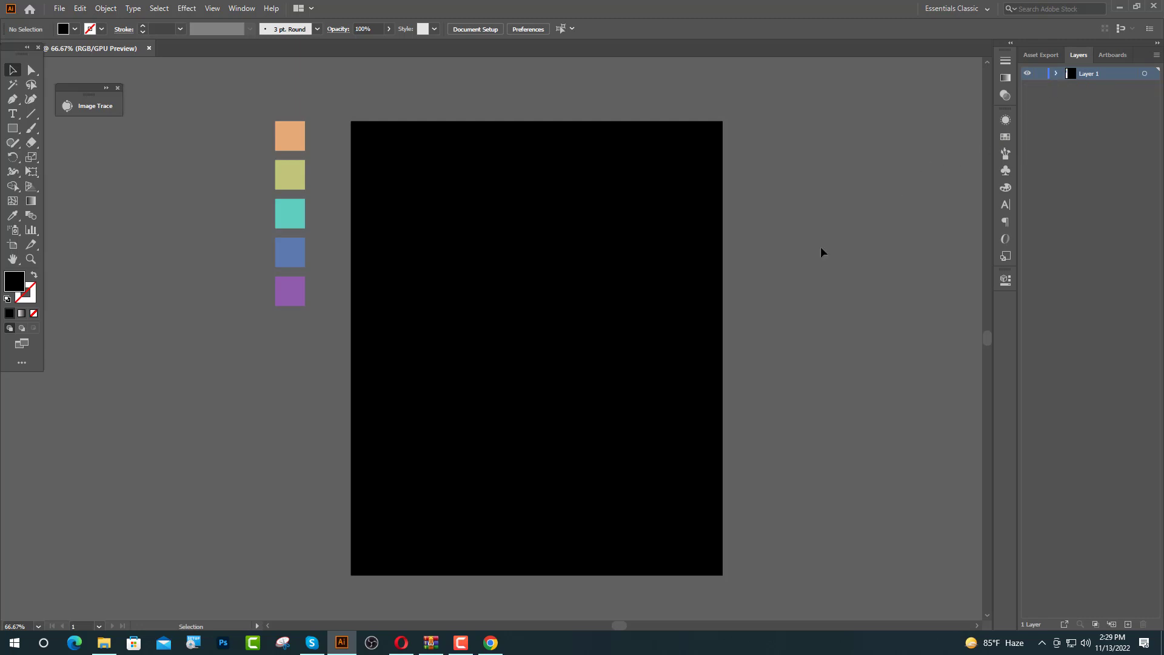
Add the text "I'M NOT" near the top of the artboard, coloured with the turquoise swatch.
left_click(14, 116)
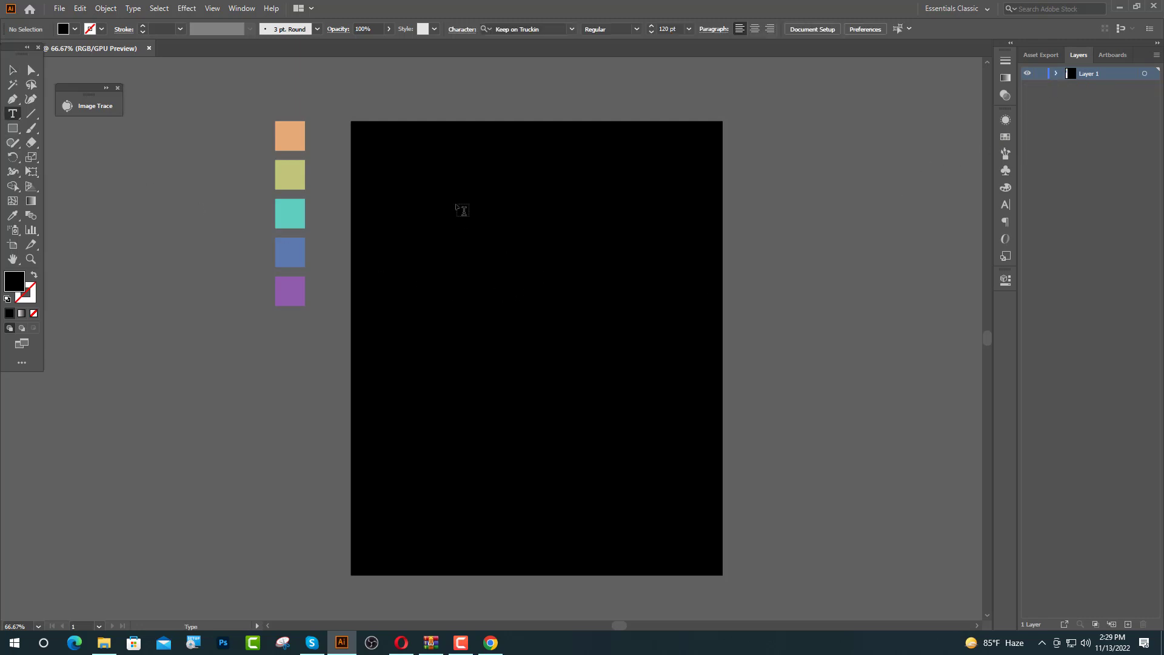
left_click(462, 210)
left_click(12, 216)
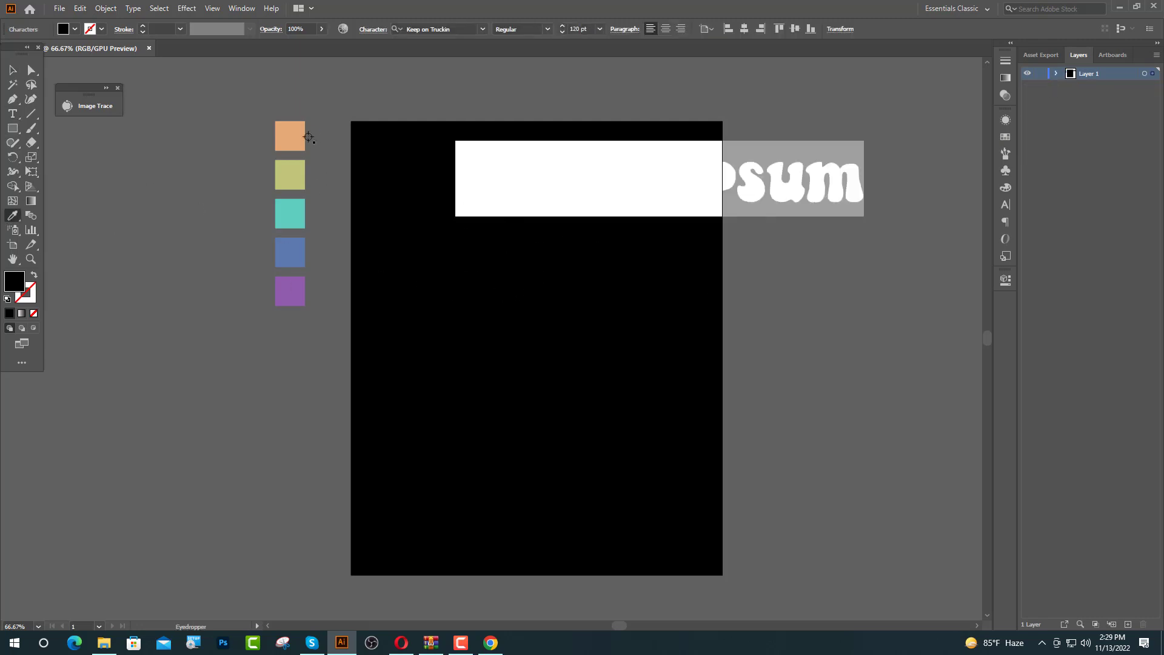
left_click(287, 138)
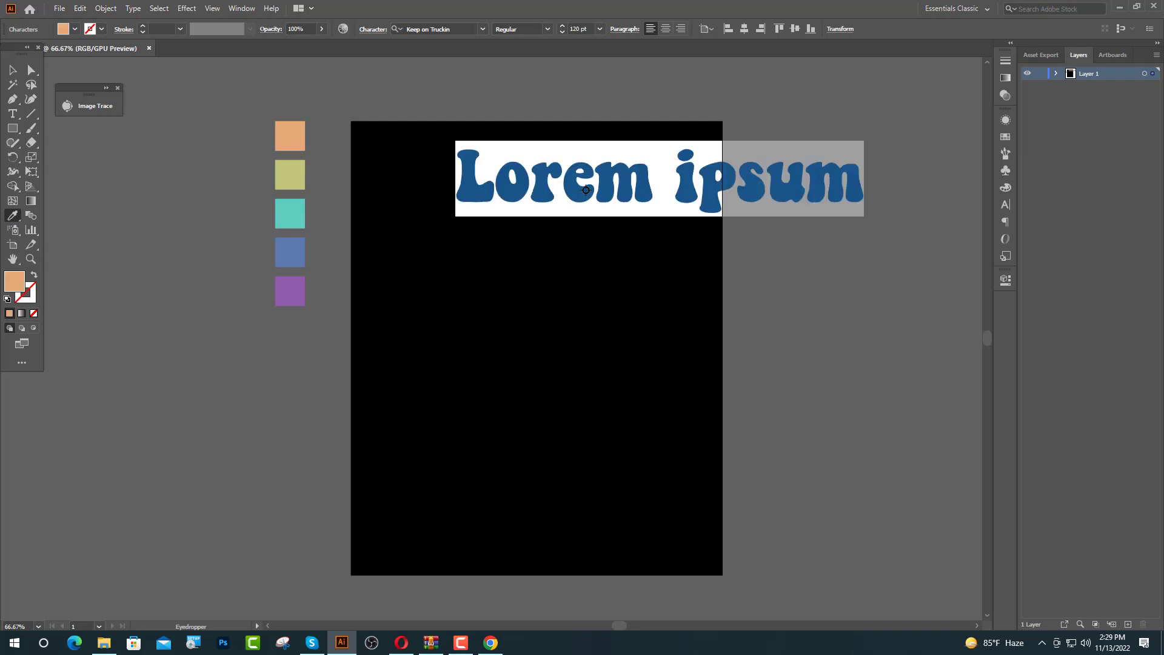
left_click(281, 225)
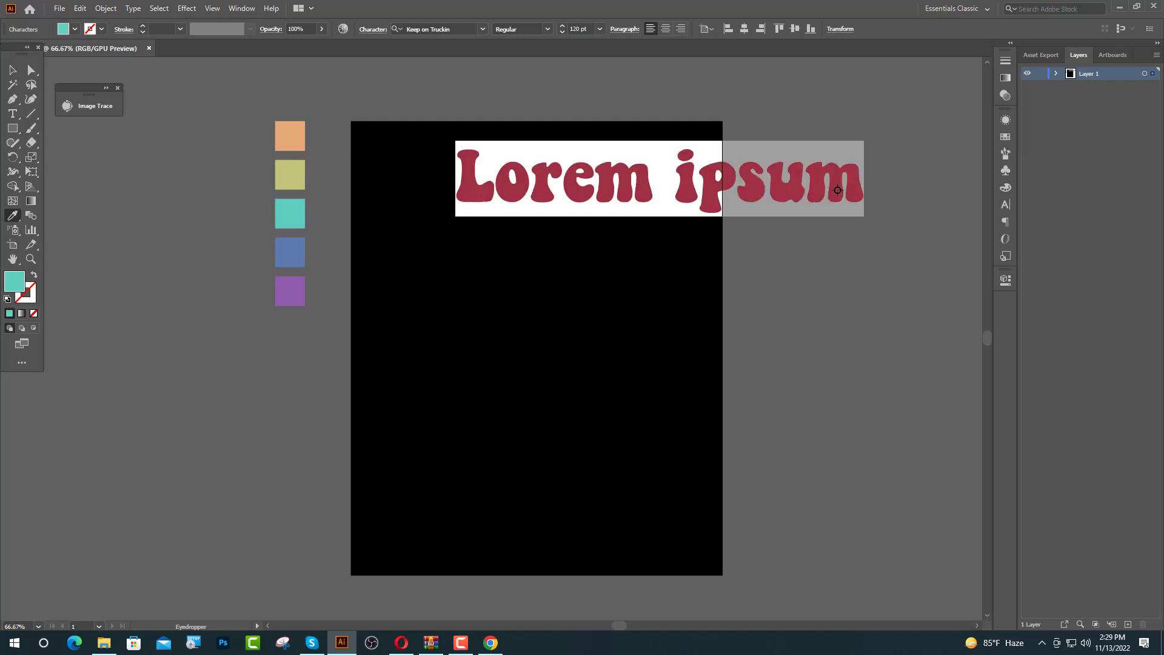
type("I'M NOT")
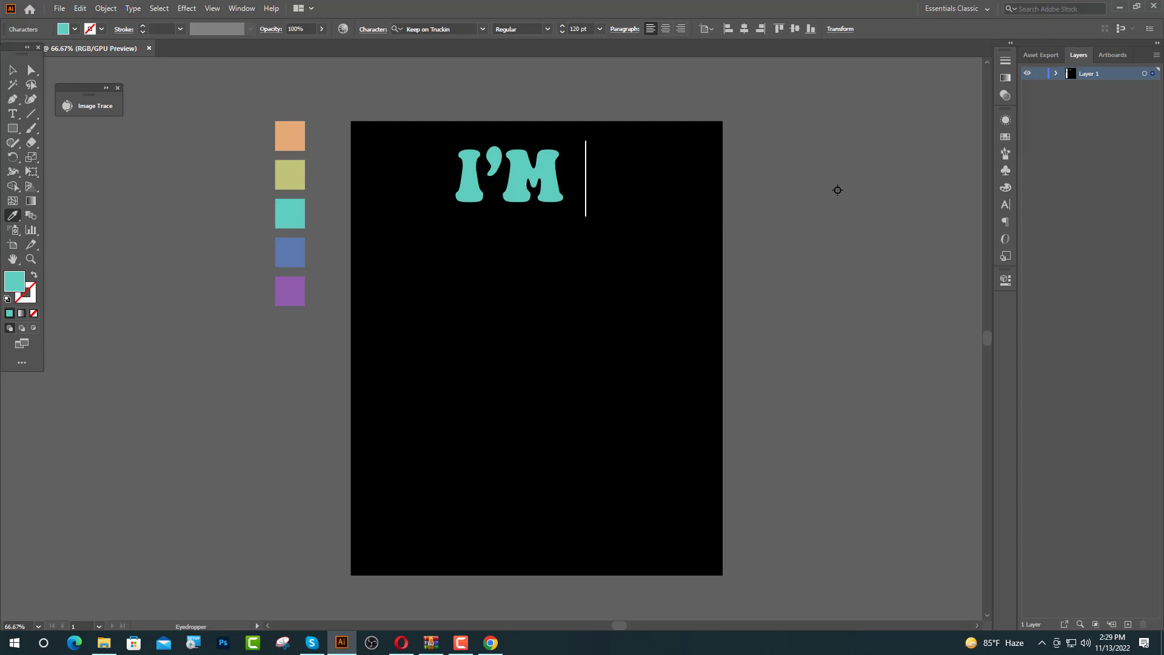
key("Escape")
Set the "I'M NOT" text size to 52 pt and centre the text horizontally on the artboard.
left_click(771, 28)
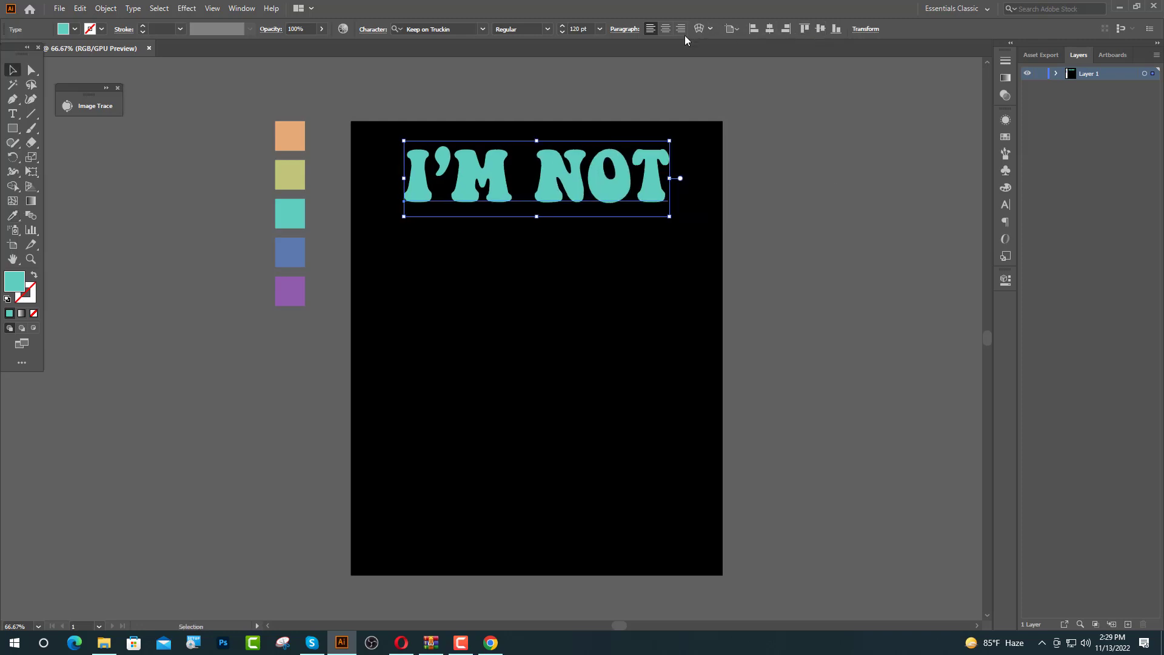
double_click(576, 29)
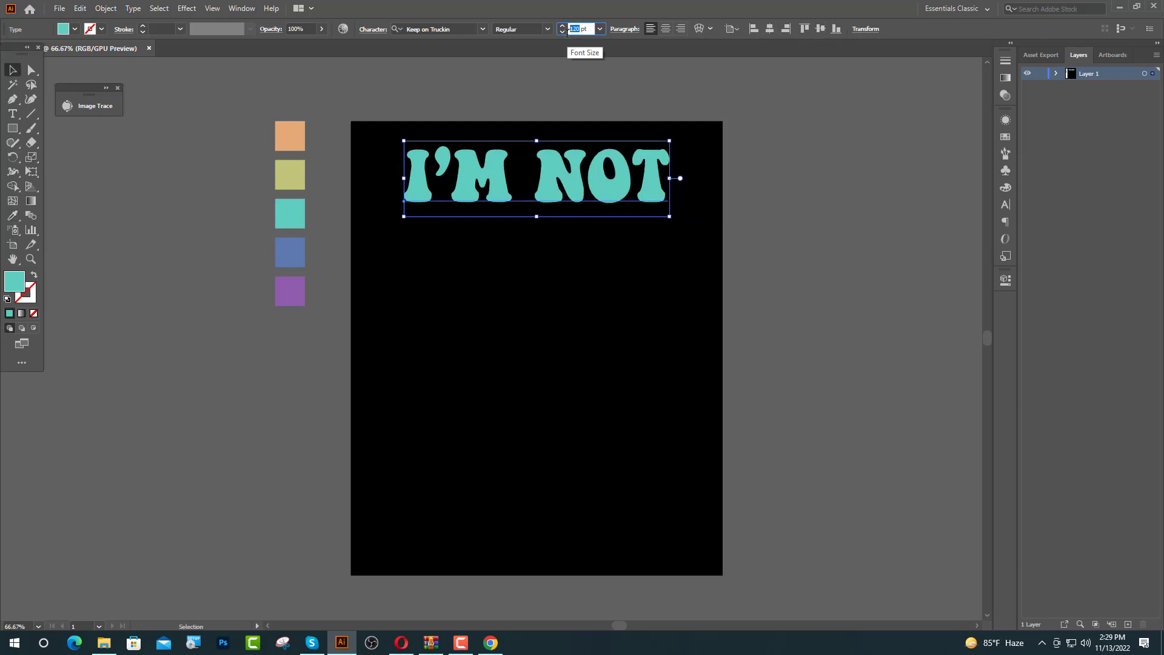
key("Return")
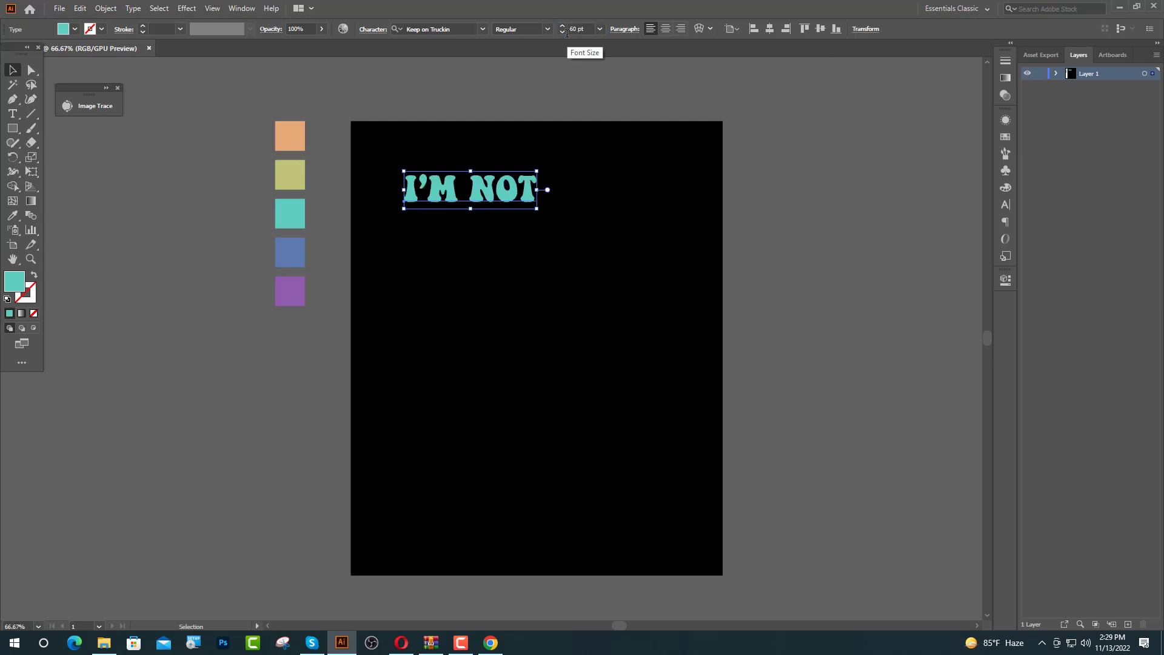
left_click(770, 29)
key("ctrl+plus")
double_click(573, 28)
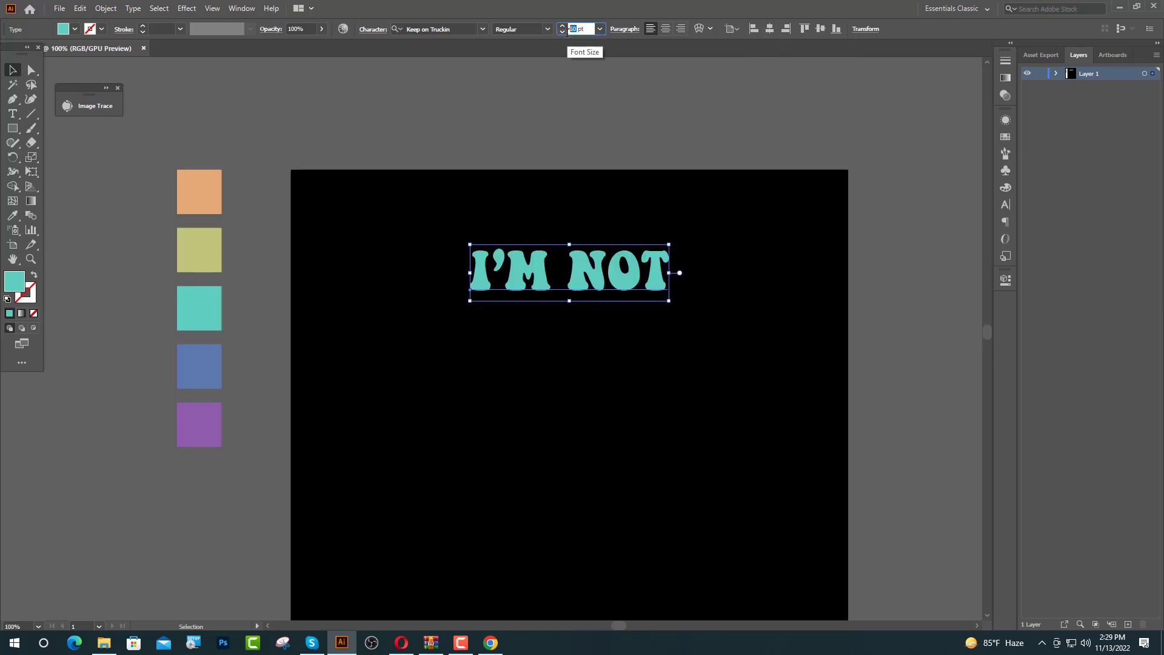
type("52")
key("Return")
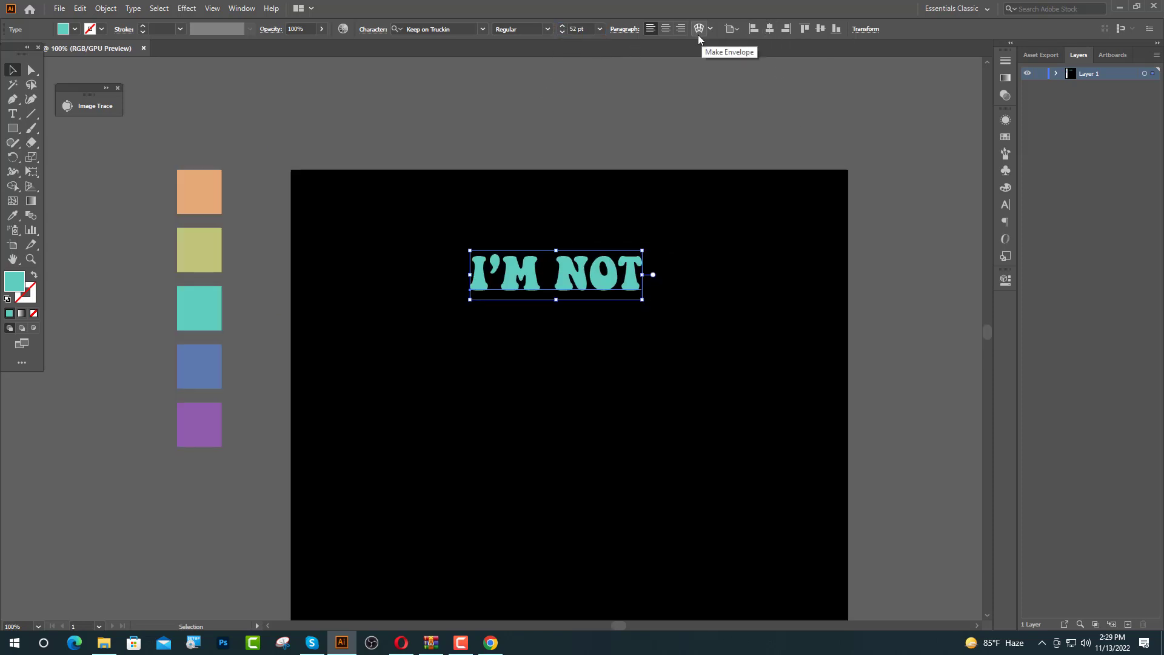
left_click(771, 29)
left_click(666, 107)
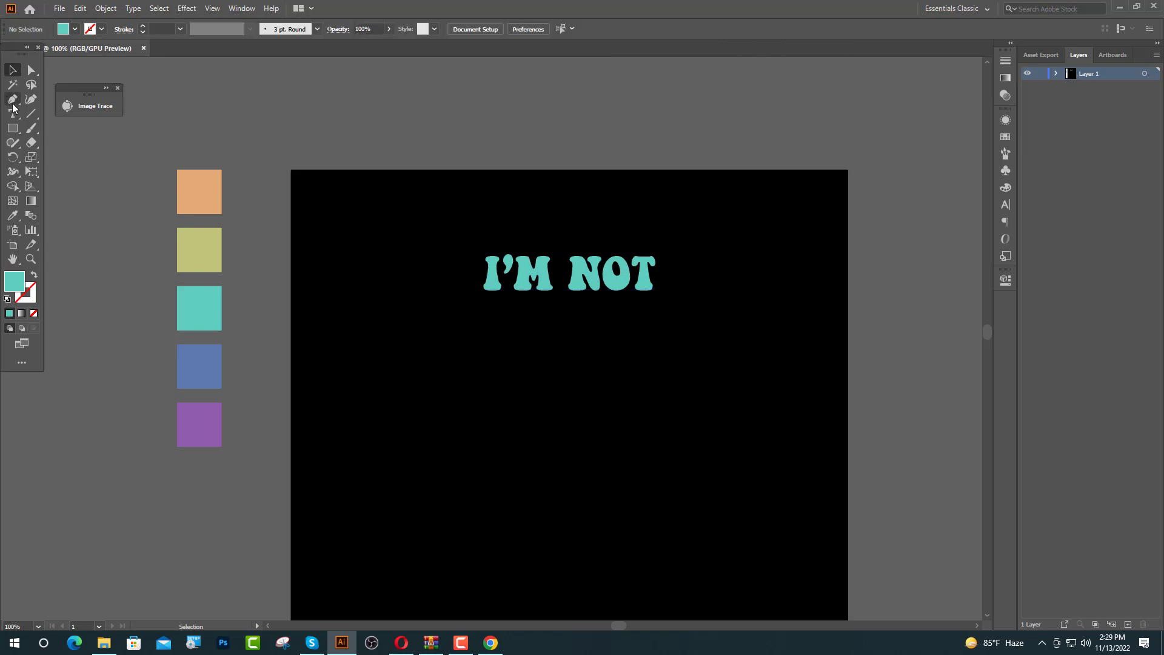
Draw a turquoise teardrop about 0.47 by 0.23 in with the Pen tool, just before the "I'M NOT" text.
left_click(12, 100)
scroll(476, 263, "up", 2)
scroll(434, 276, "up", 2)
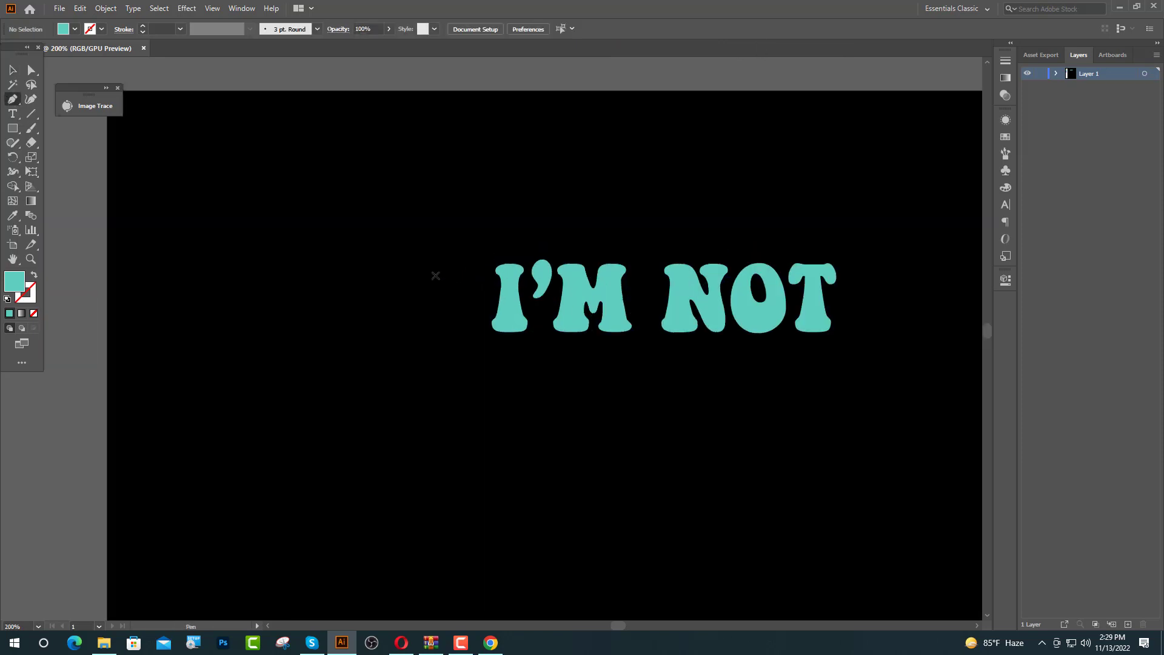
left_click(459, 295)
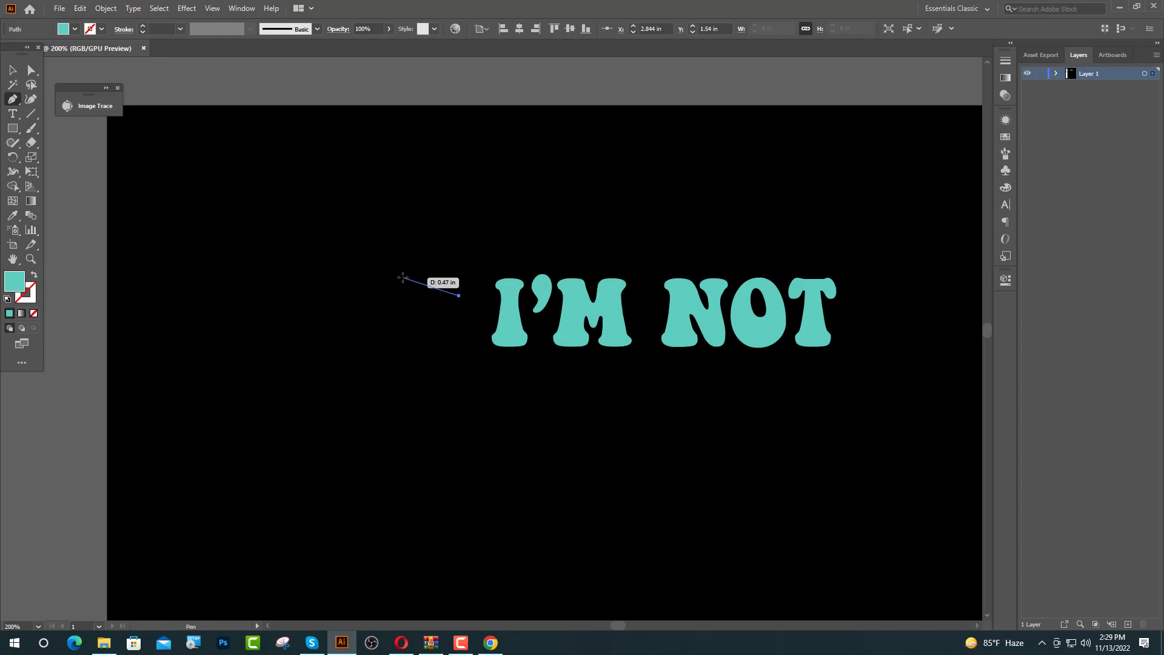
left_click_drag(403, 277, 390, 303)
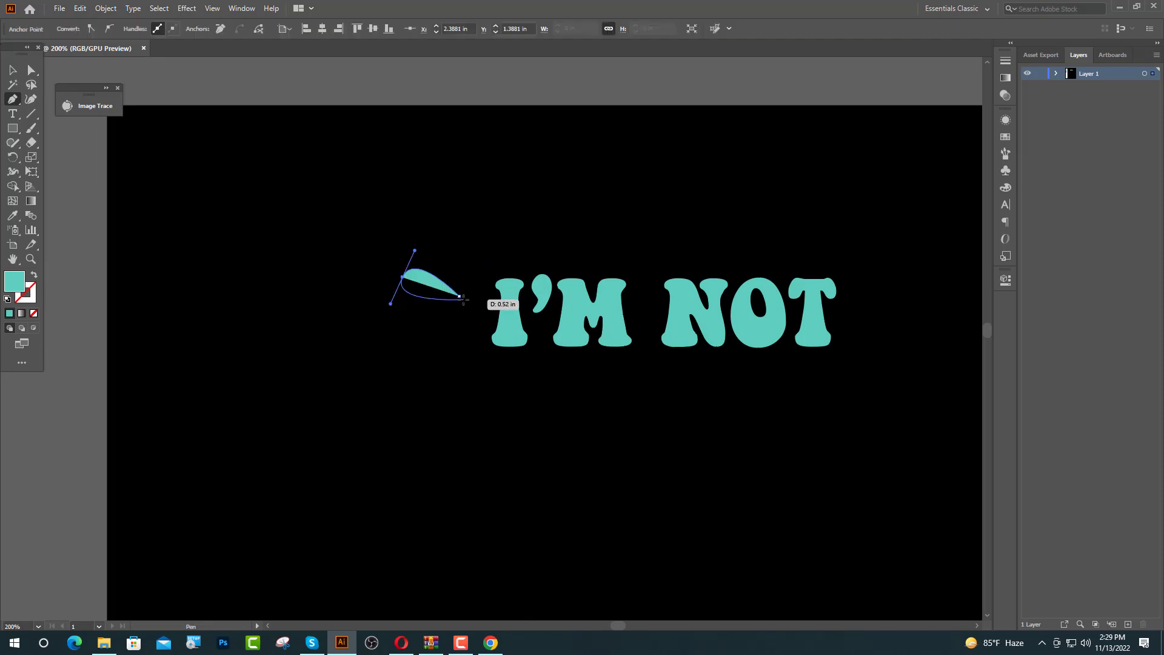
left_click(460, 296)
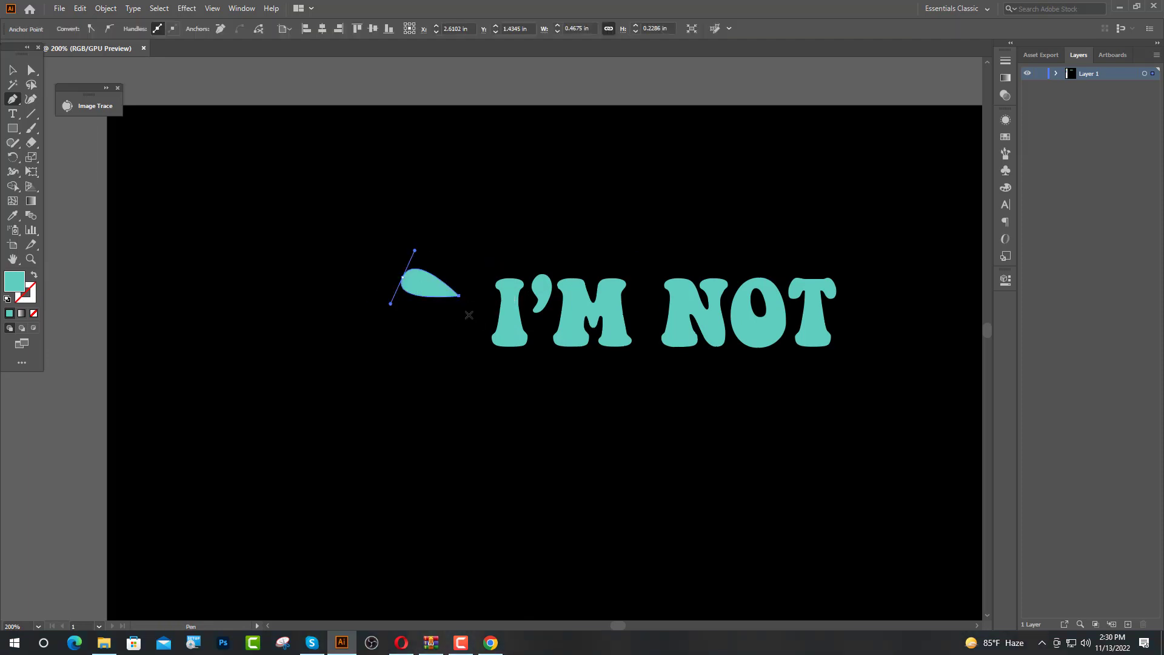
Draw a second, nearly horizontal teardrop about 0.64 by 0.15 in below the first, pointing at the text.
left_click(465, 313)
left_click_drag(386, 312, 379, 333)
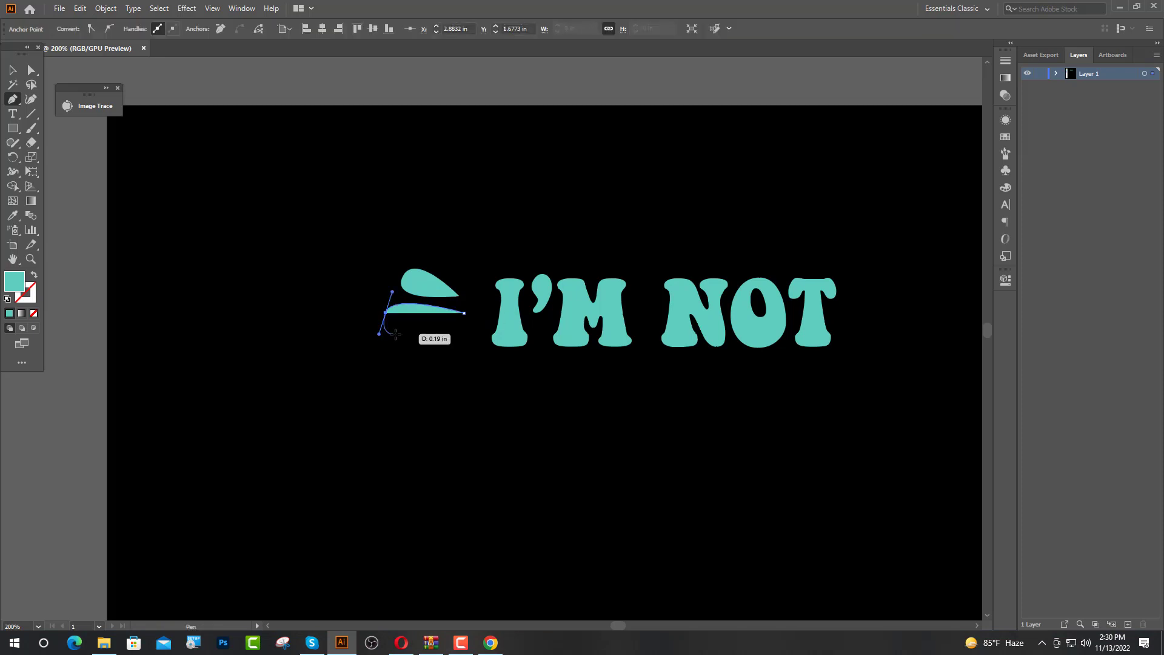
left_click(464, 313)
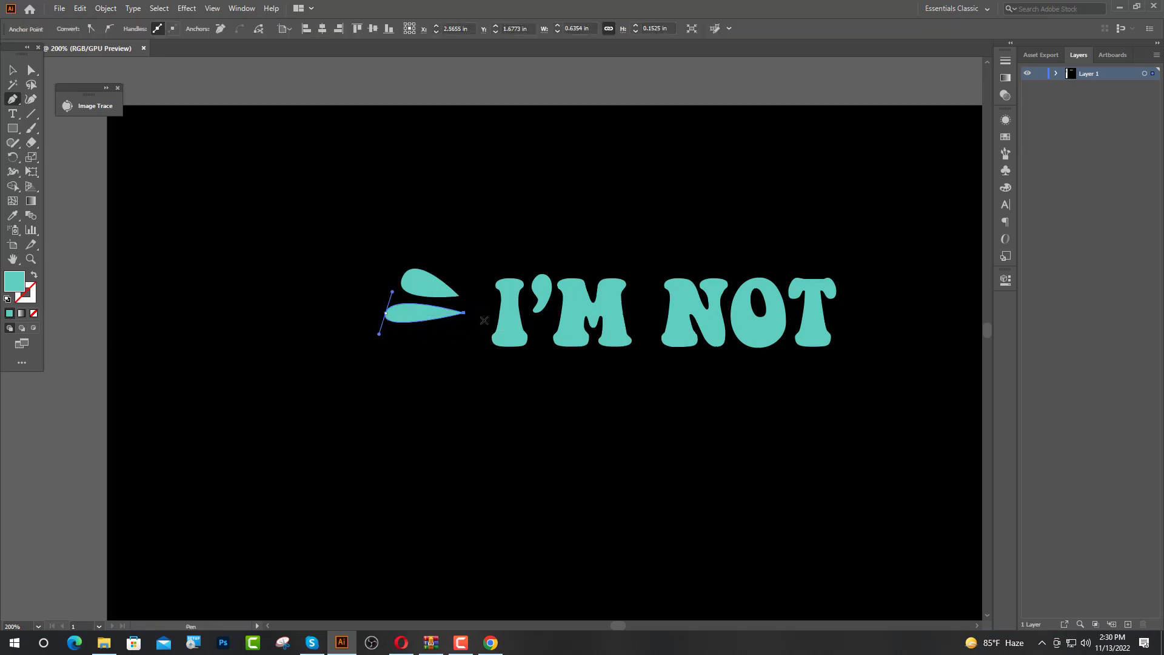
Adjust the curve handles at the rounded end of the second teardrop to make it fuller.
key("a")
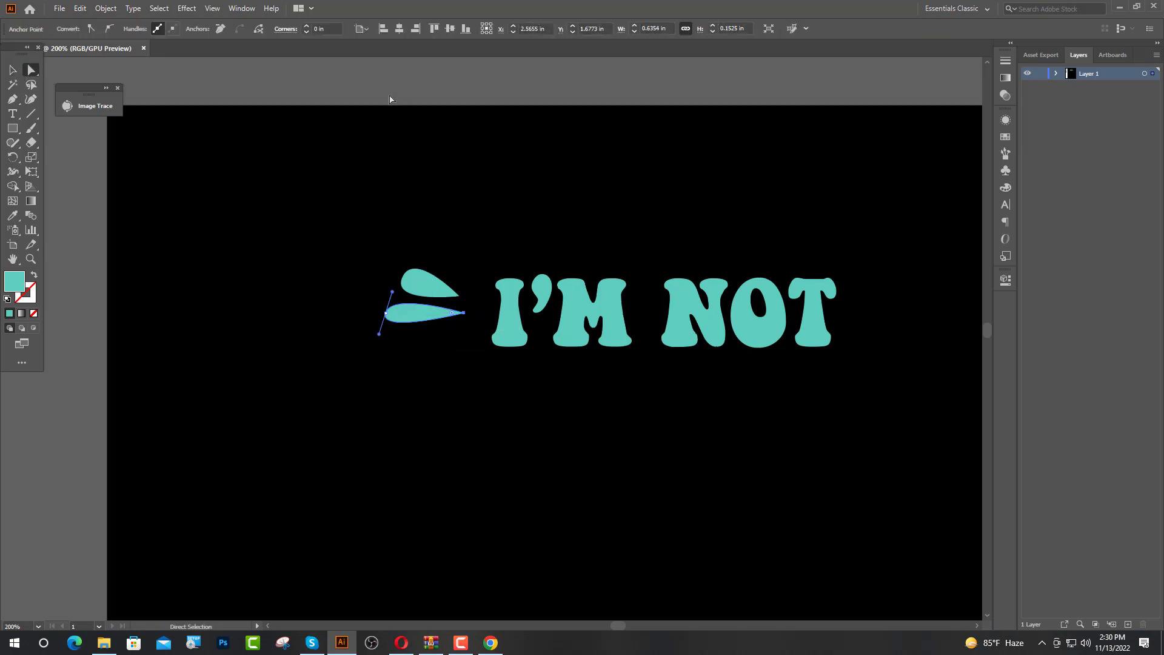
left_click(393, 108)
left_click(385, 314)
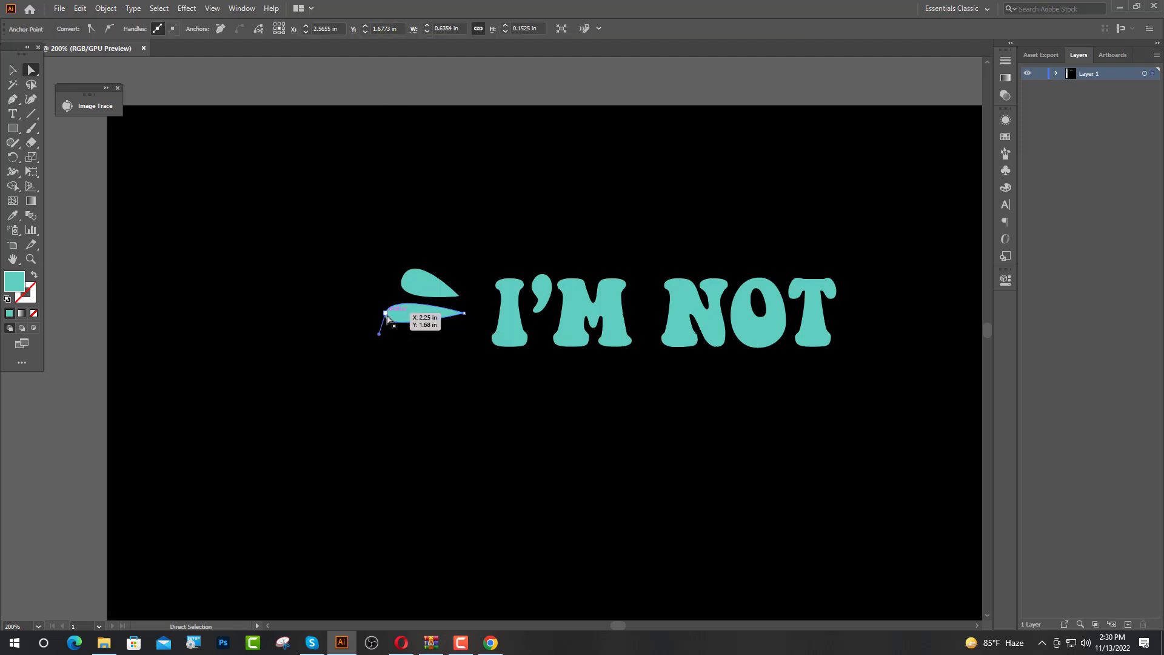
left_click_drag(380, 337, 385, 348)
left_click_drag(385, 291, 380, 341)
key("v")
left_click(131, 306)
Draw a third teardrop below the second with the Pen tool, angled down and away from the text.
left_click(13, 101)
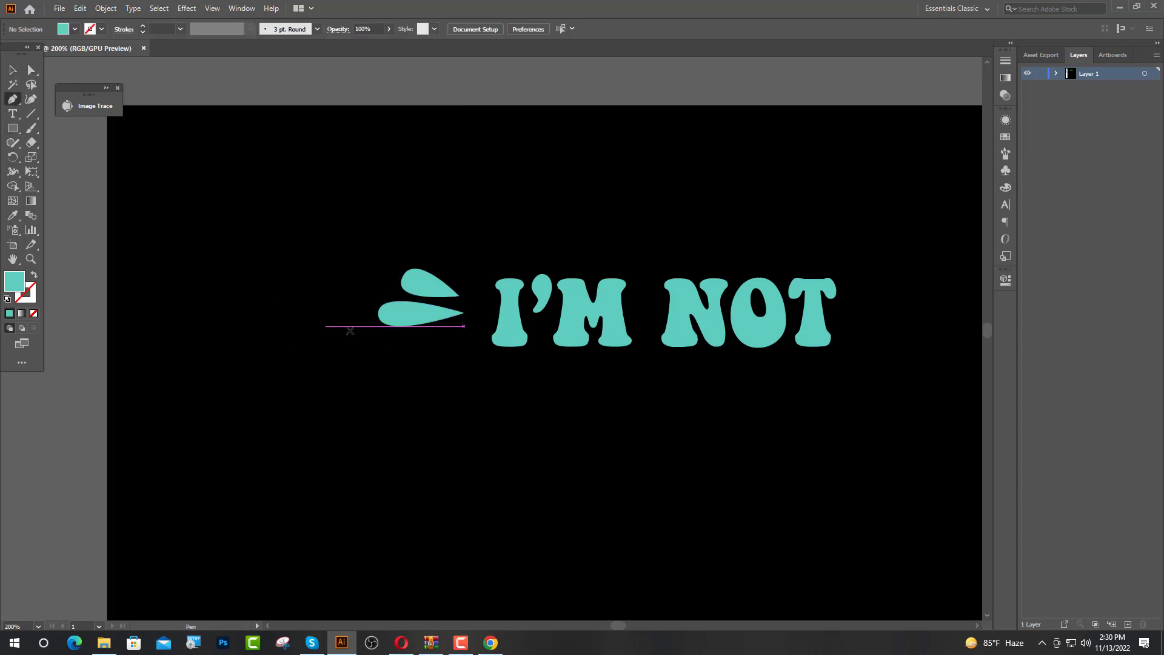
left_click(455, 330)
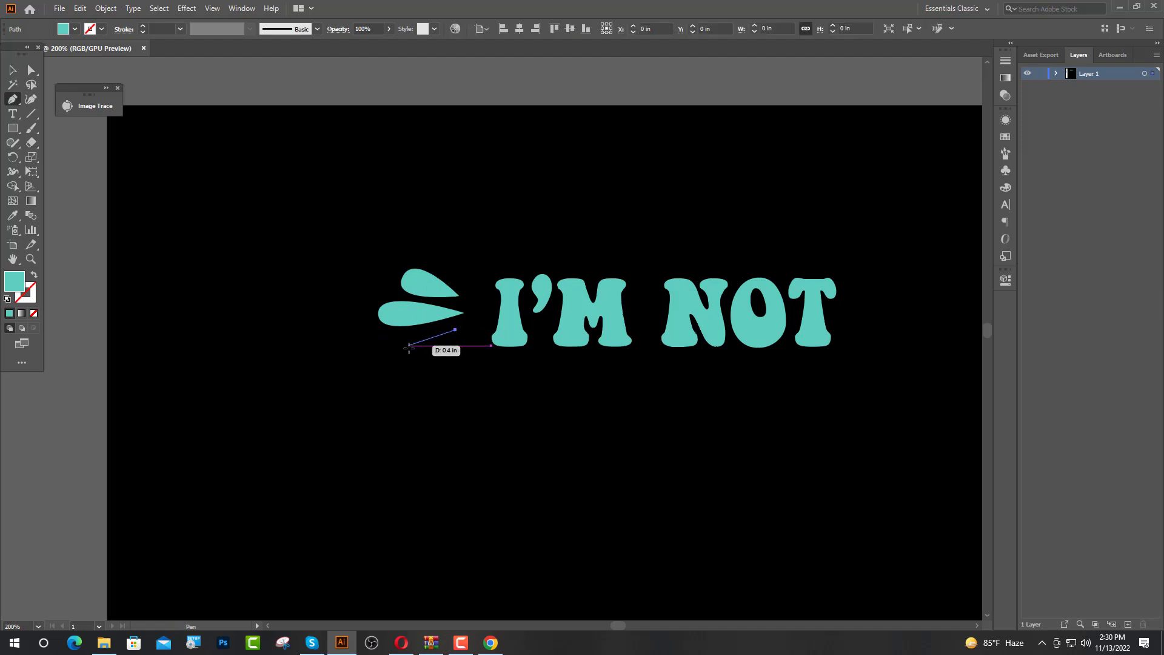
left_click_drag(404, 357, 414, 377)
left_click(456, 330)
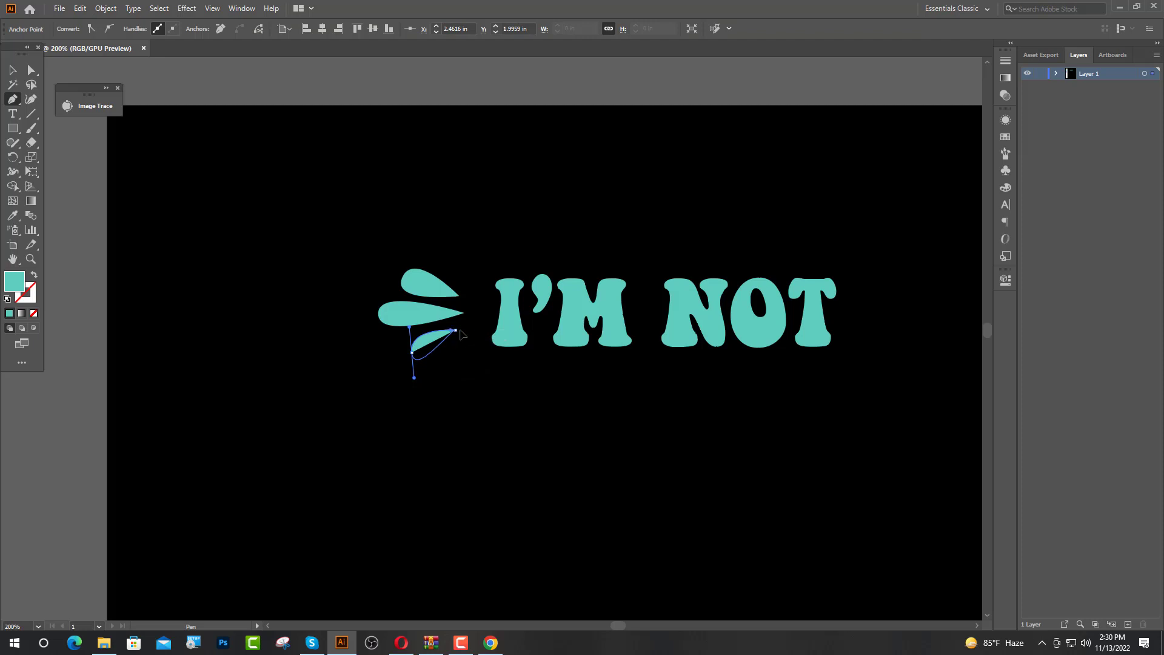
scroll(524, 429, "up", 1)
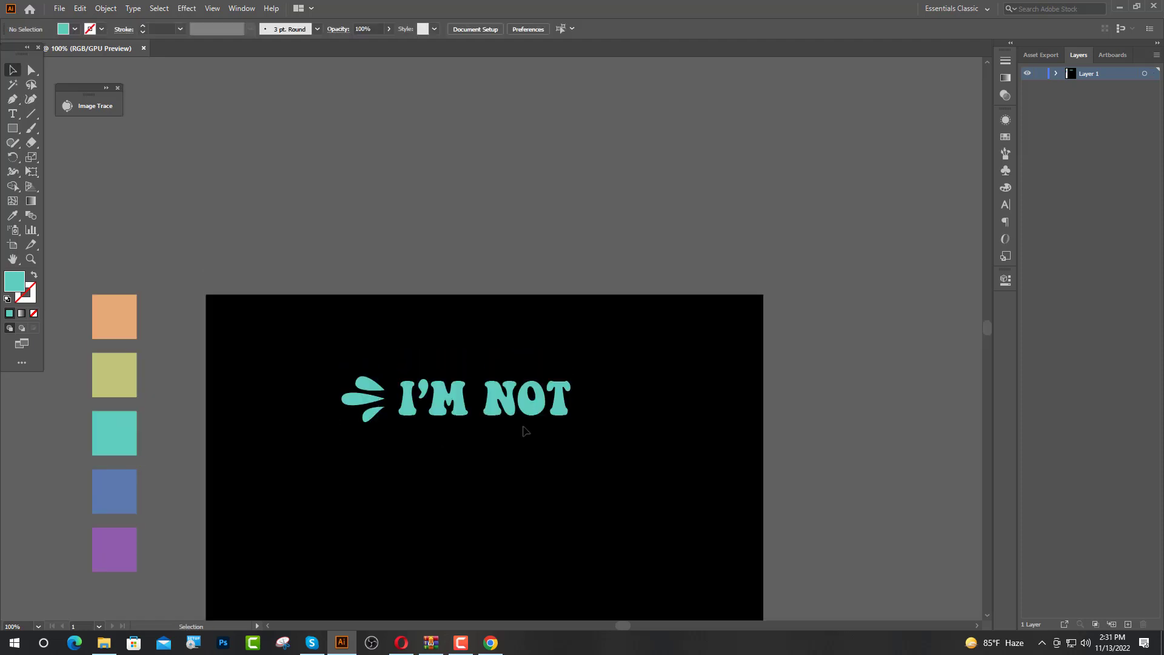
Convert the "I'M NOT" text to outlines.
scroll(523, 428, "up", 2)
left_click(290, 391)
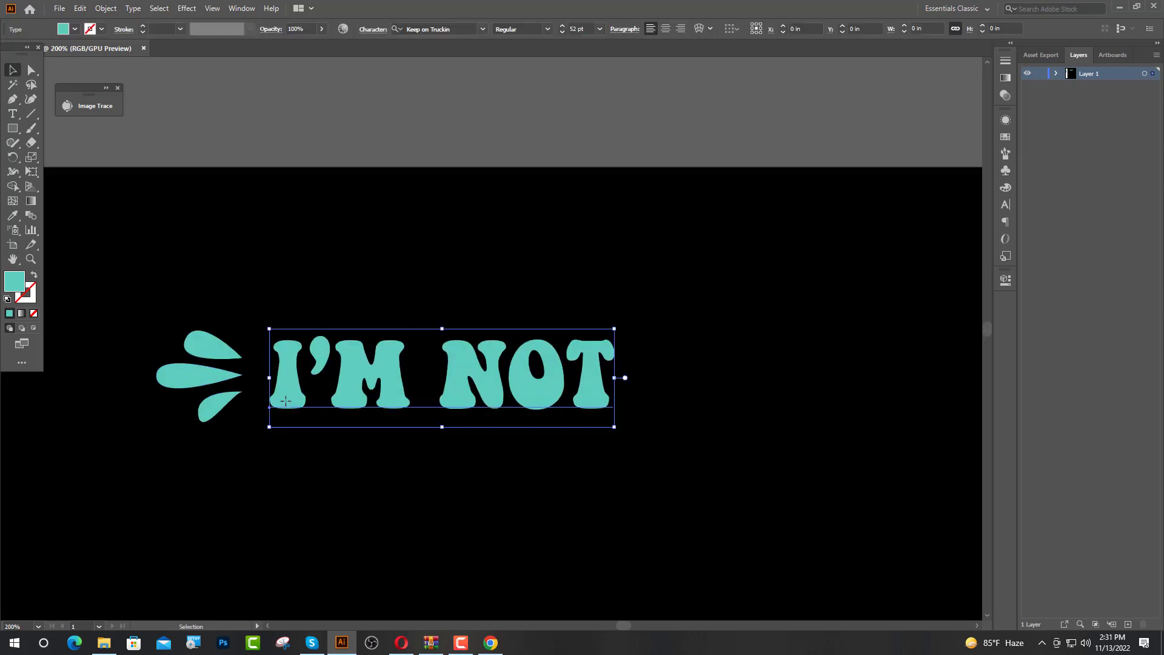
right_click(289, 394)
left_click(340, 227)
Copy the teardrop group to the other end of "I'M NOT", reflect it to face the text, and match the spacing.
left_click(208, 376)
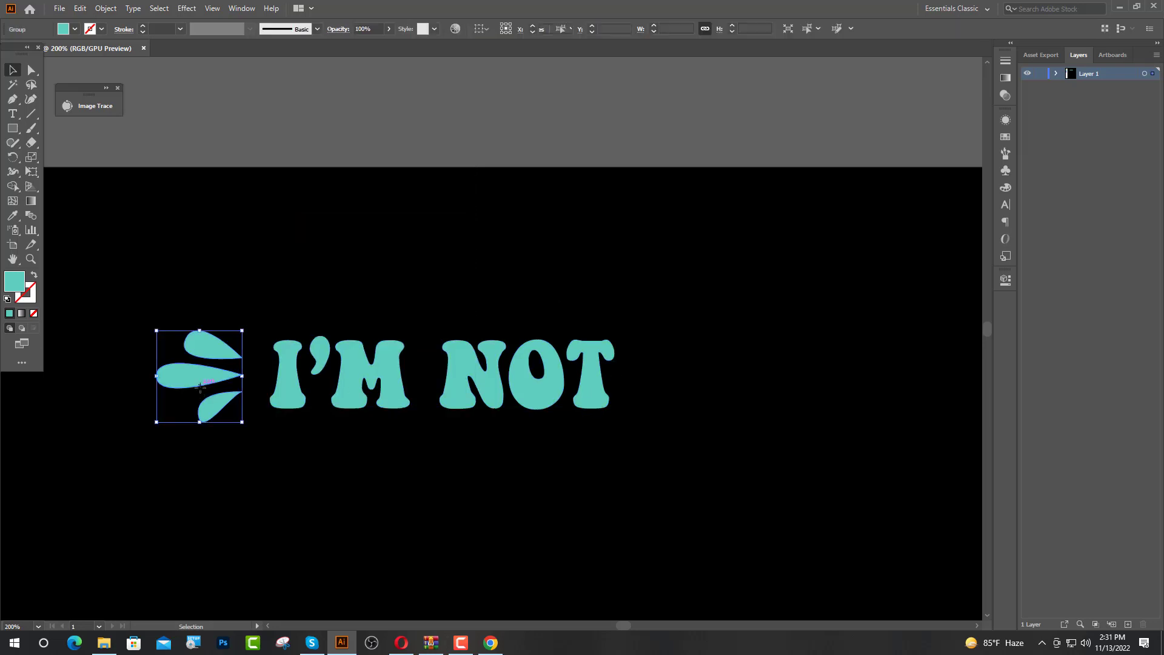
left_click_drag(208, 375, 670, 413)
right_click(670, 392)
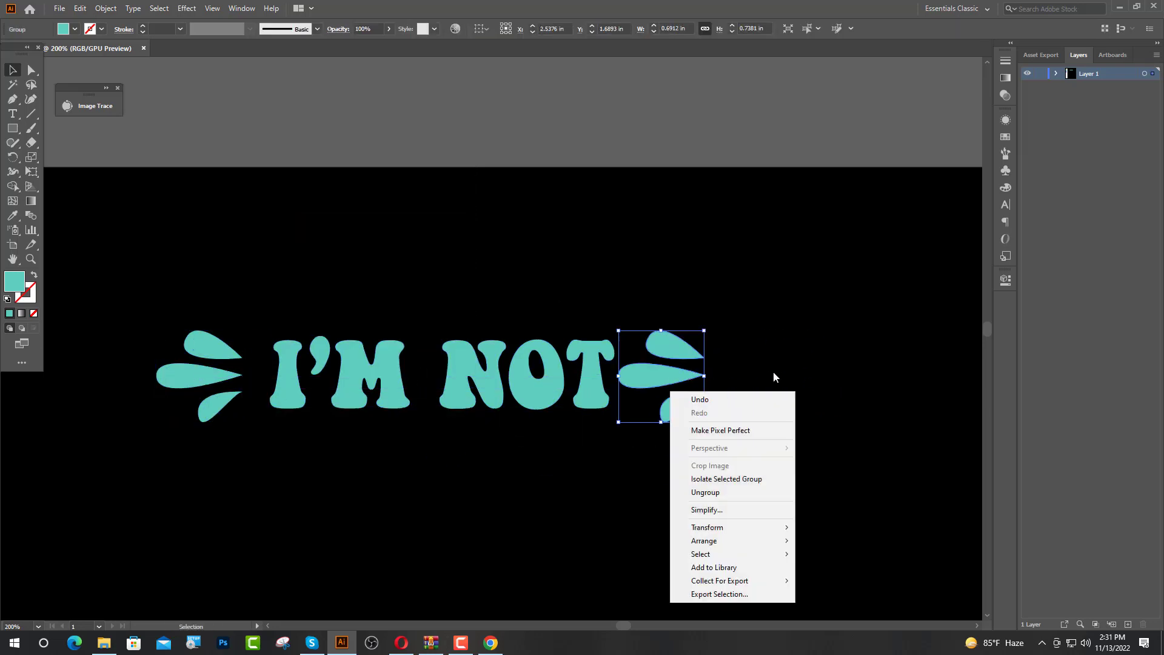
mouse_move(722, 531)
left_click(828, 570)
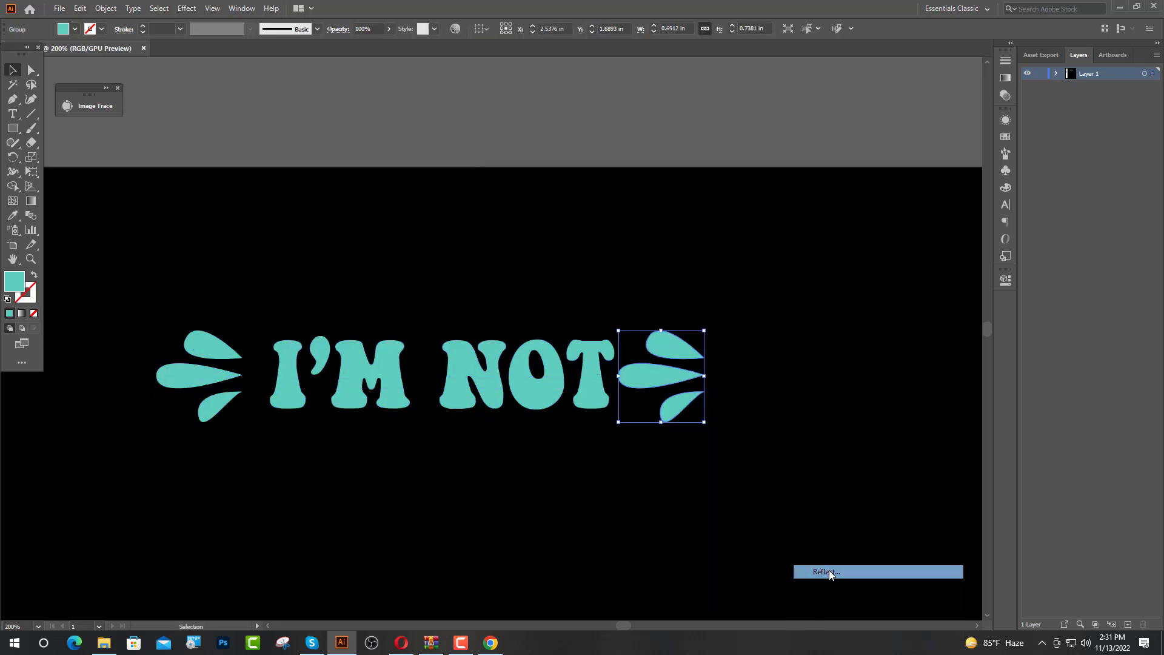
left_click(544, 391)
mouse_move(675, 381)
left_mouse_down()
mouse_move(721, 381)
mouse_move(697, 380)
left_mouse_up()
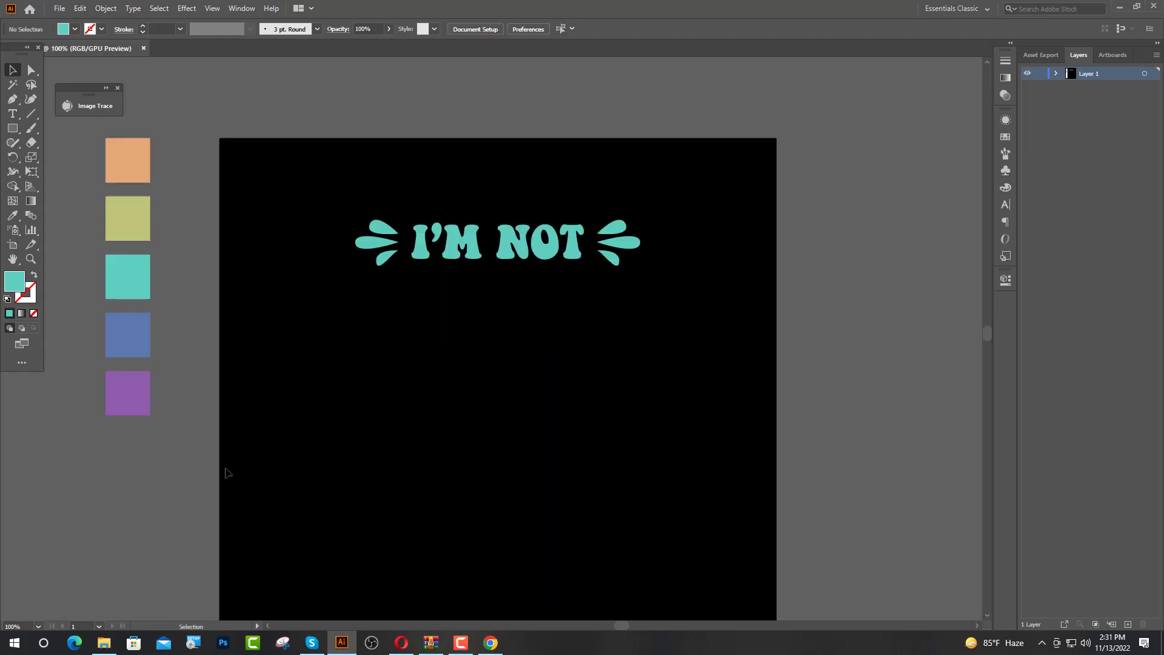
Show the rulers and place two vertical guides about 1.5 in inside the artboard's side edges.
key("ctrl+r")
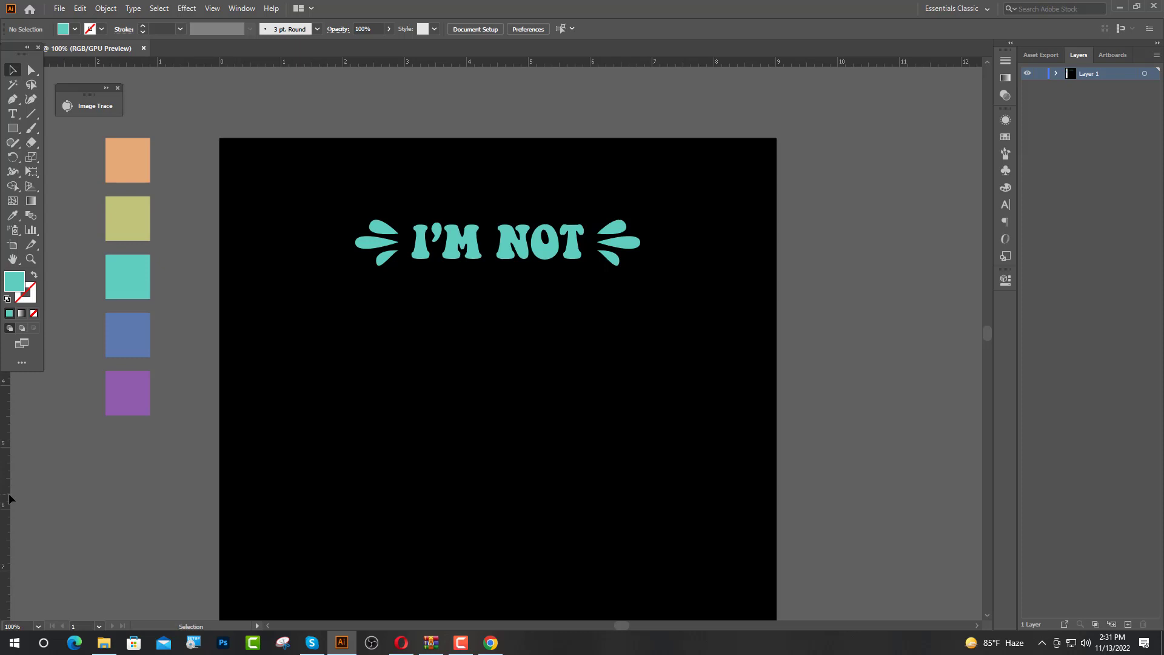
left_click_drag(173, 504, 287, 504)
left_click_drag(286, 504, 682, 504)
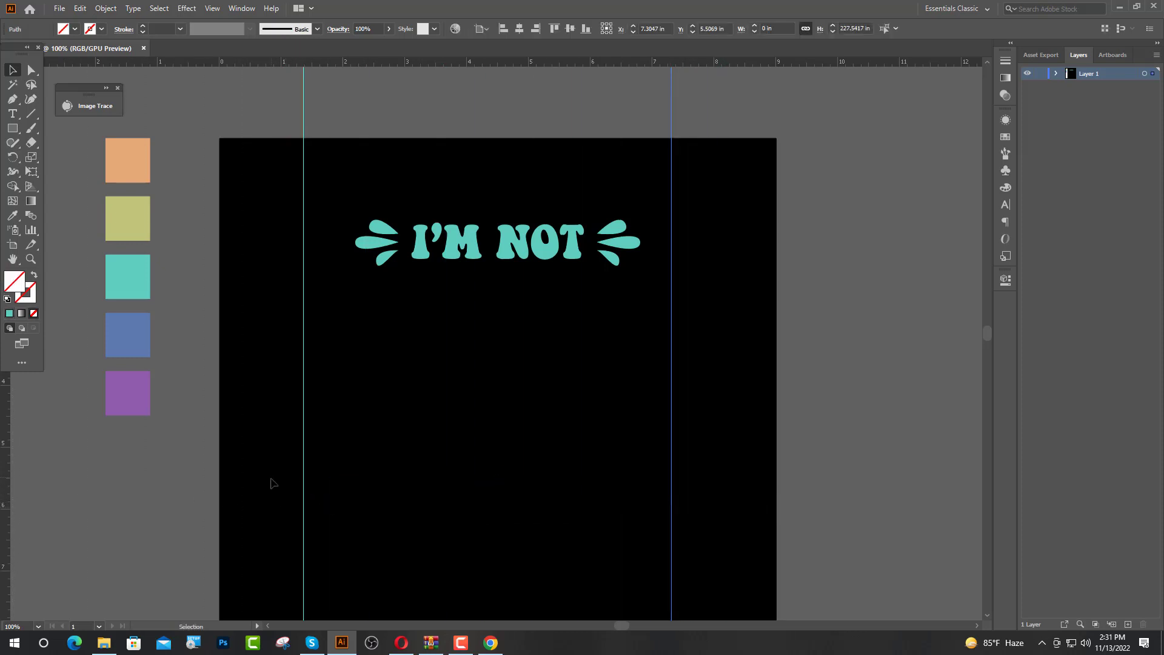
Add the text "LIKE A REGULAR" below the "I'M NOT" line, starting at the first vertical guide.
left_click(12, 113)
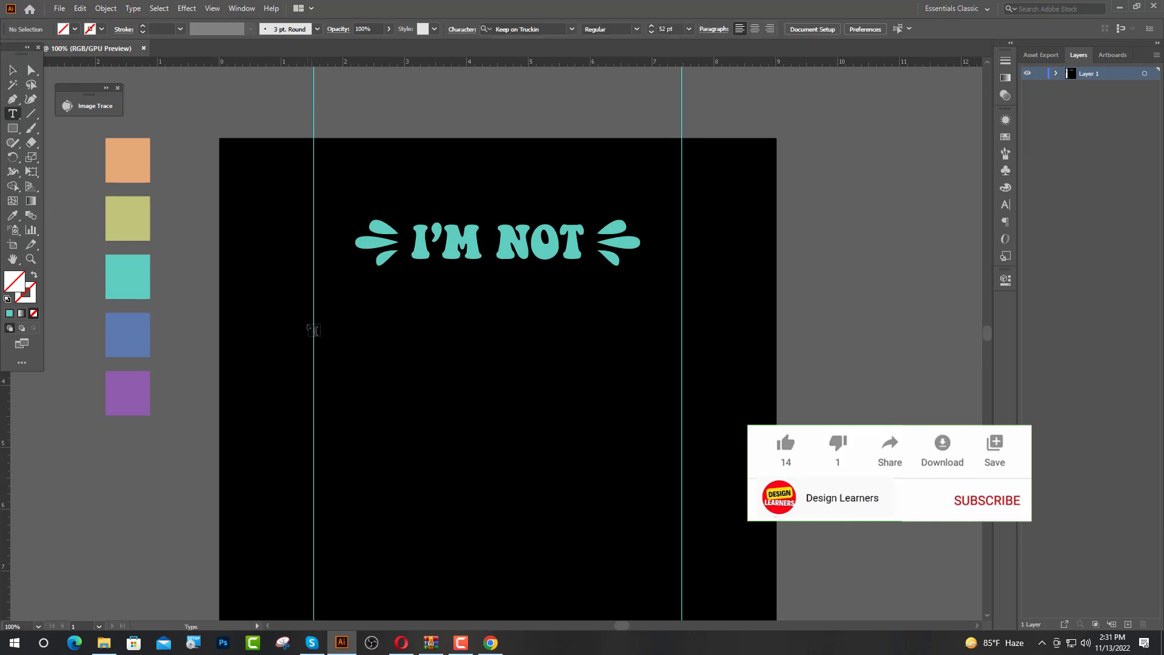
left_click(314, 329)
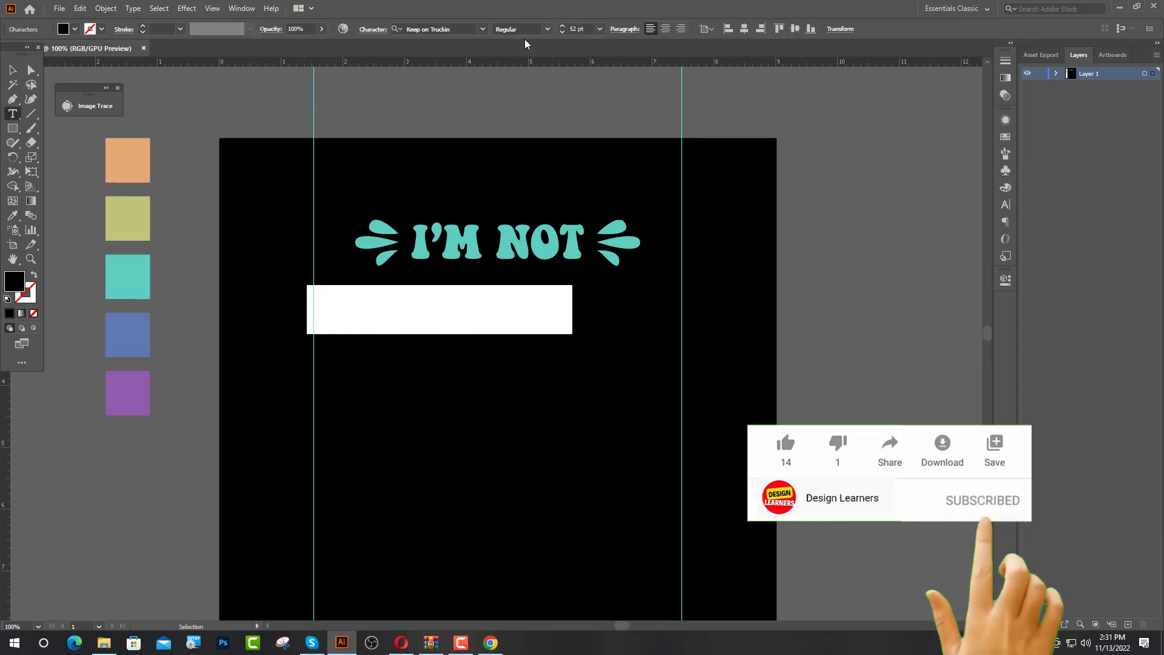
key("BackSpace")
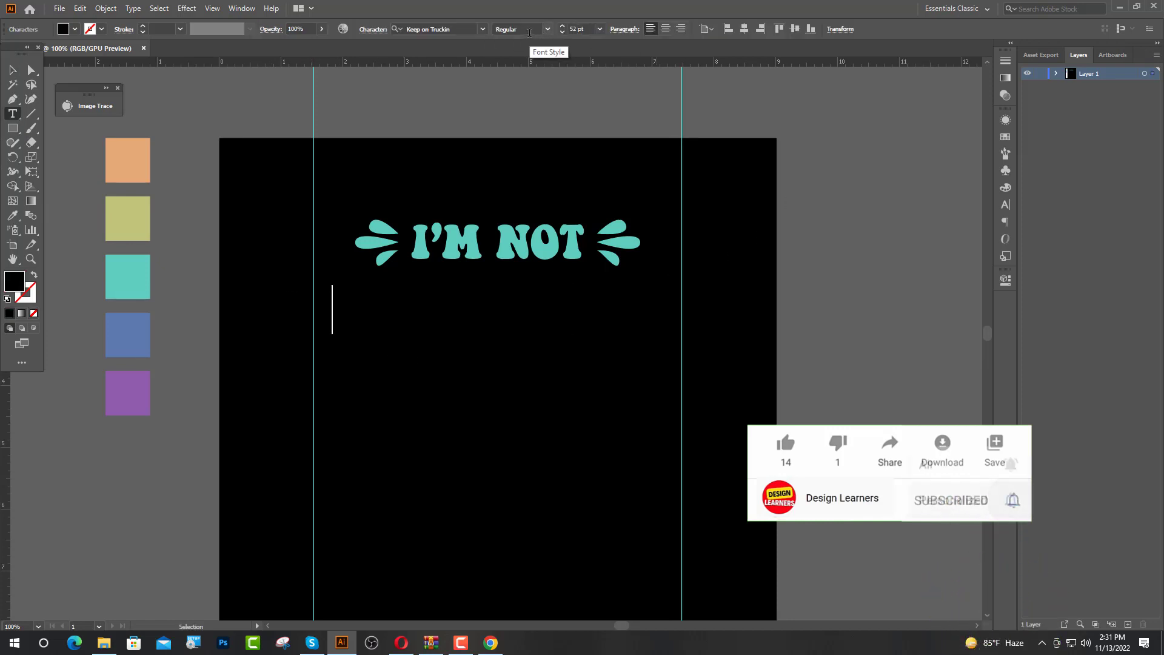
type("RESPO")
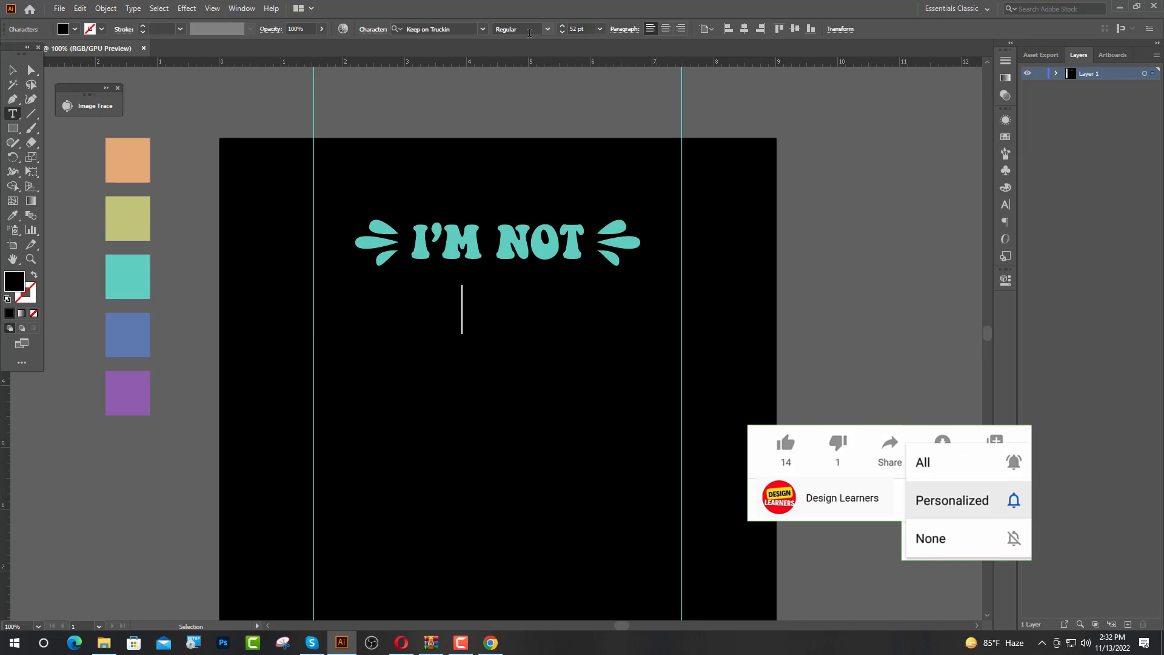
type("NSIBLE F")
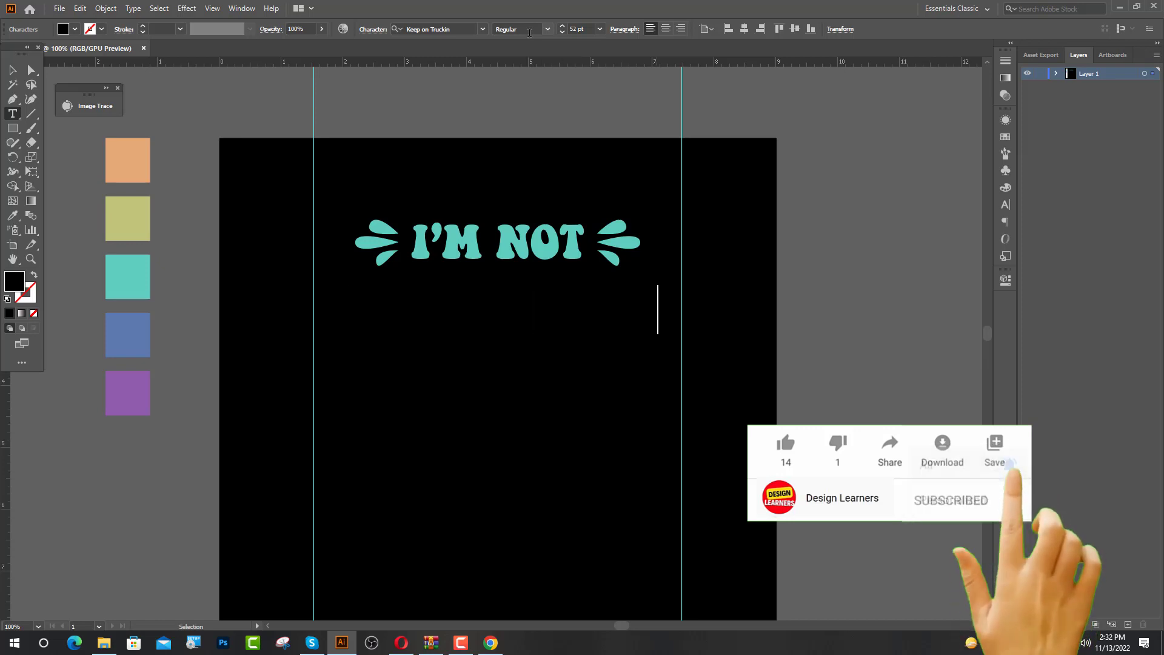
key("Escape")
Fill "LIKE A REGULAR" with the orange swatch colour and set its font size to 50 pt.
left_click(12, 215)
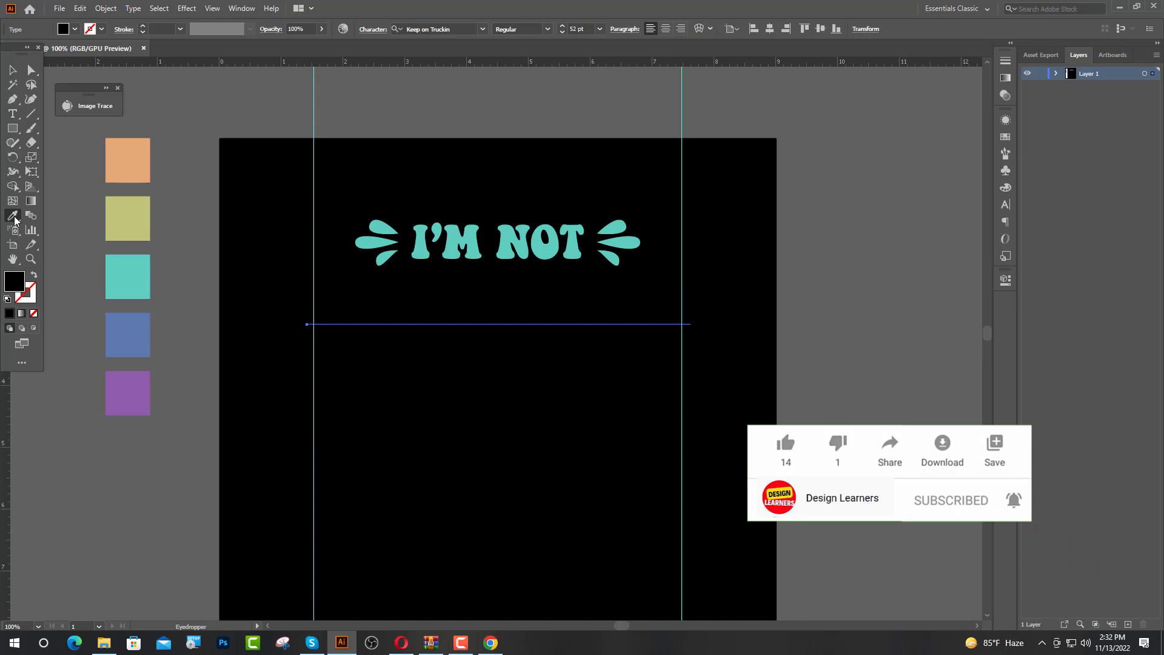
left_click(127, 163)
left_click(573, 29)
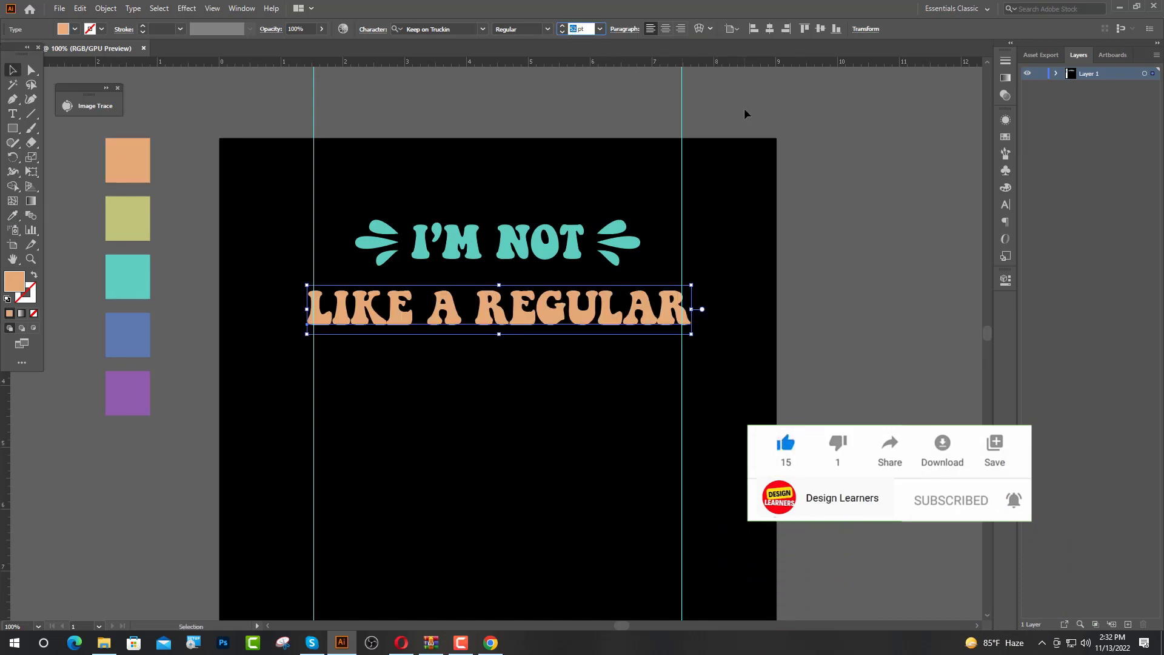
type("50")
key("Return")
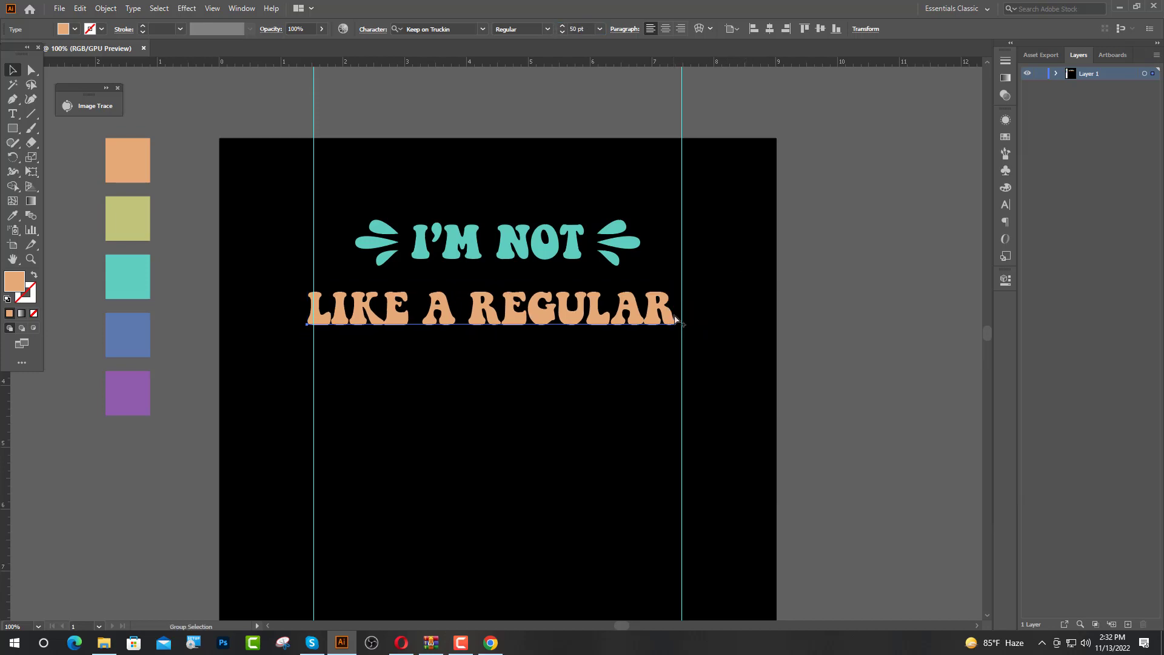
Convert the "LIKE A REGULAR" text to outlines.
key("ctrl+plus")
left_click(327, 315)
right_click(329, 313)
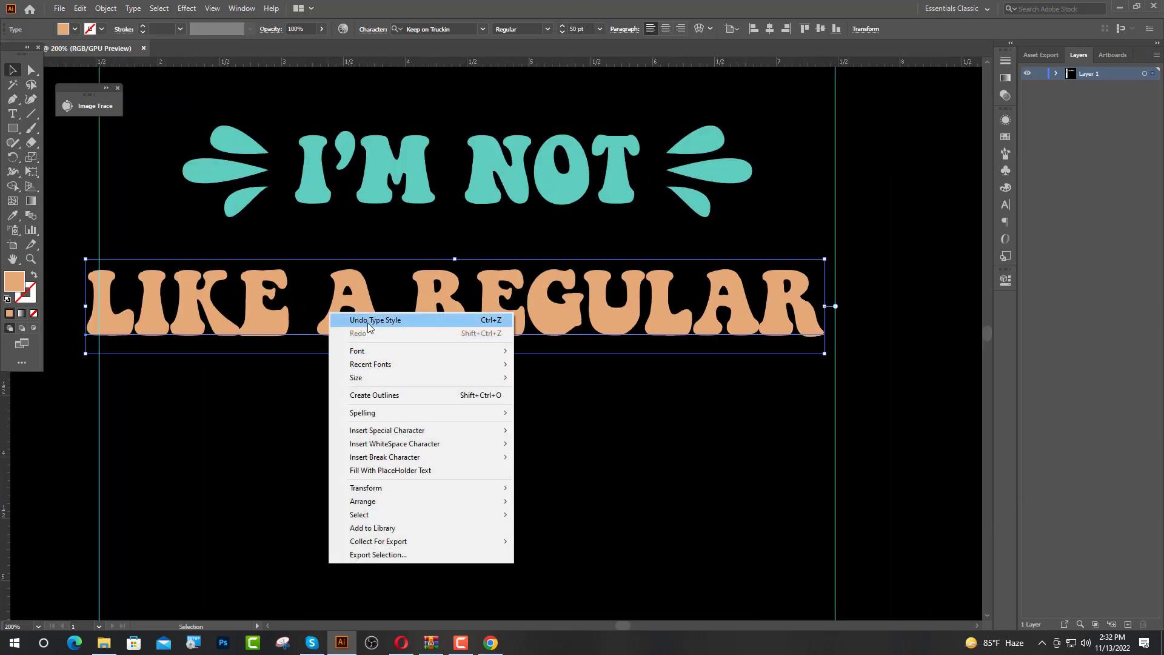
left_click(384, 394)
Move and scale the outlined "LIKE A REGULAR" so both ends sit exactly on the two vertical guides.
scroll(109, 312, "up", 1)
left_click_drag(110, 323, 129, 322)
scroll(95, 325, "down", 2)
scroll(442, 310, "up", 2)
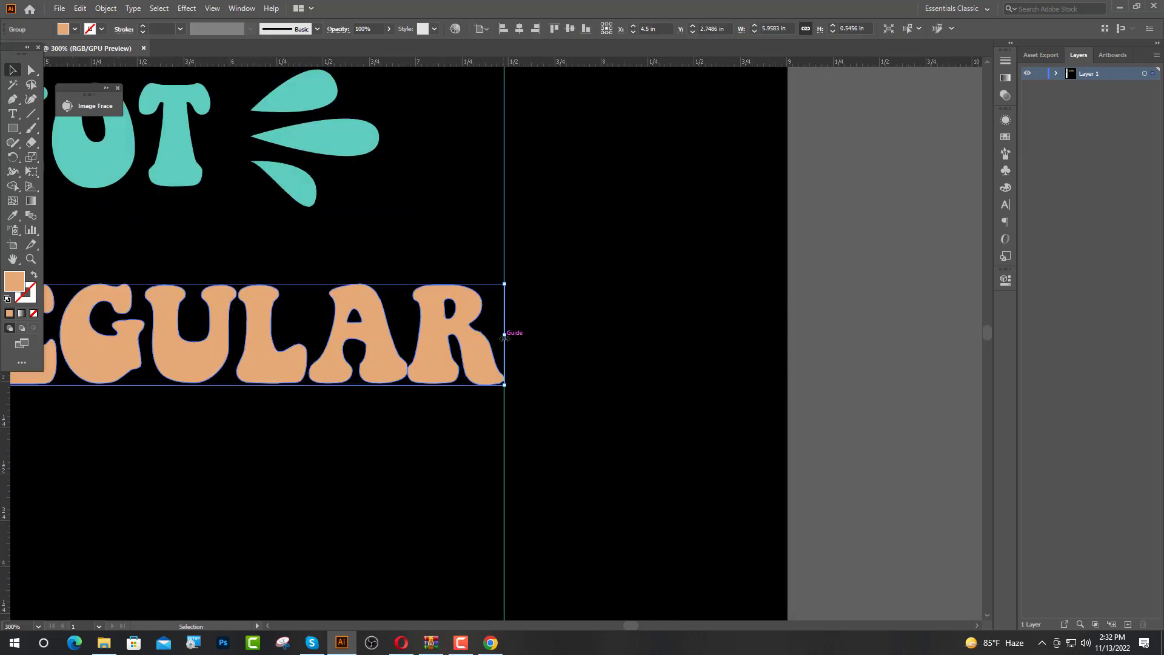
scroll(508, 343, "up", 4)
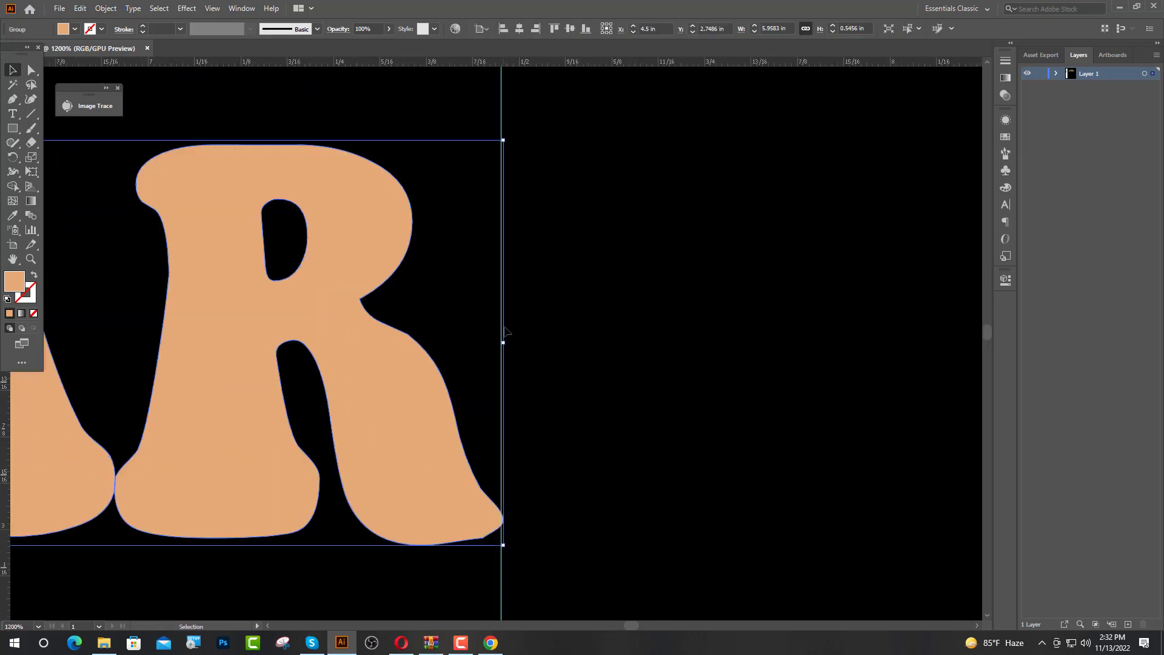
left_click_drag(503, 343, 501, 341)
left_click(768, 337)
scroll(768, 337, "down", 4)
scroll(125, 341, "up", 5)
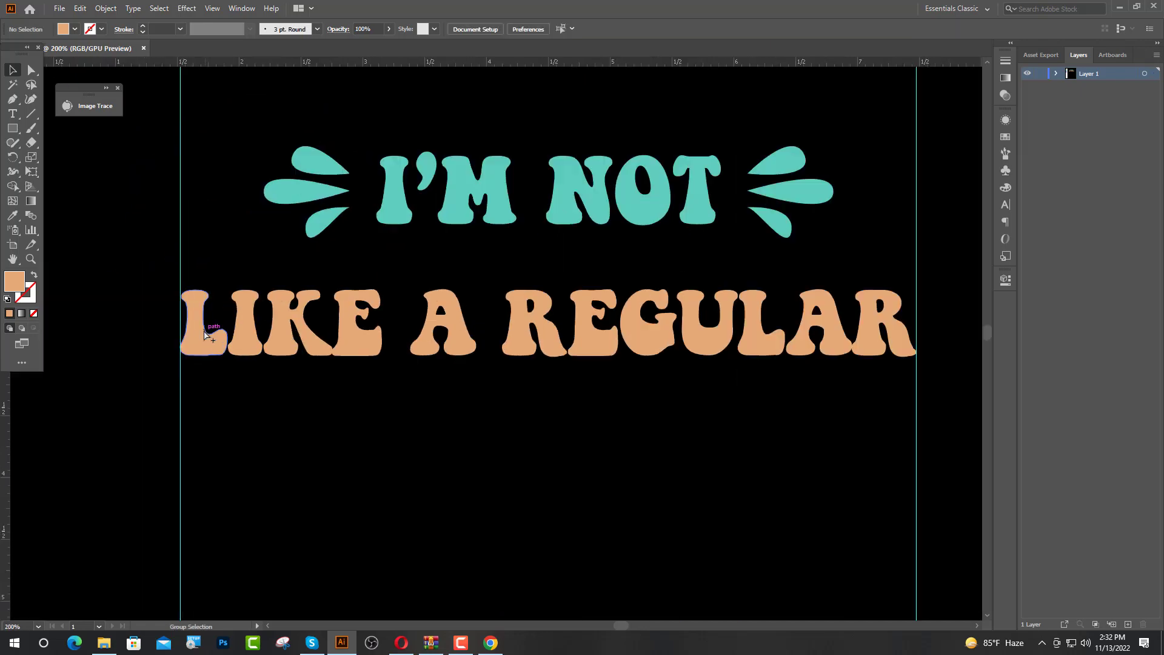
left_click(158, 373)
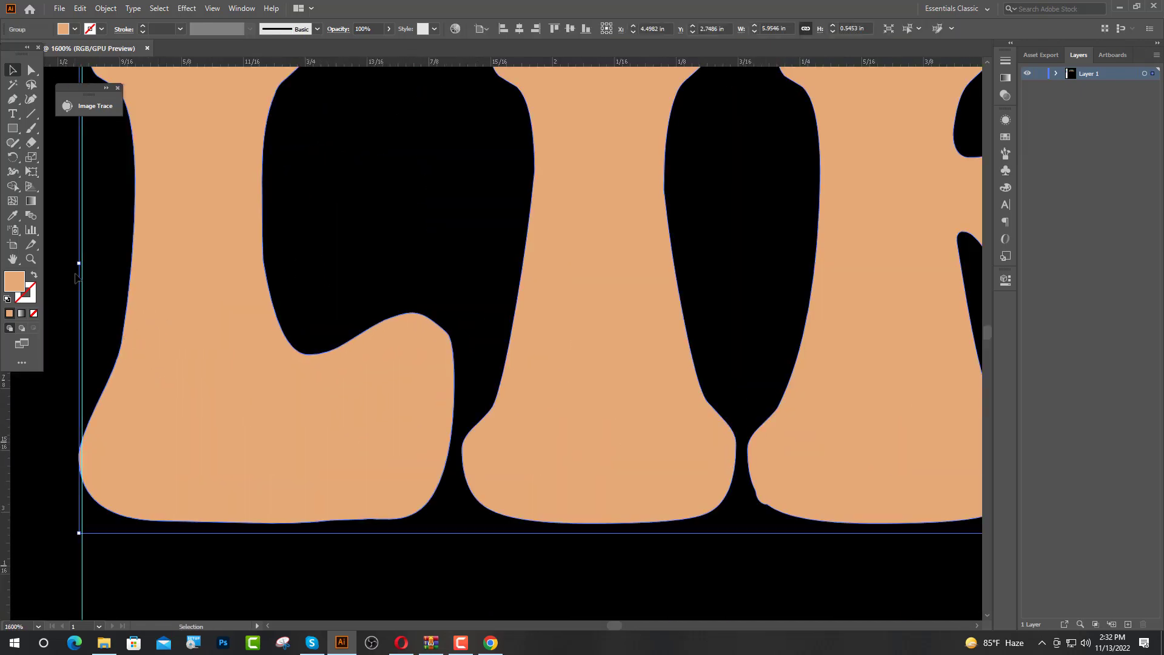
left_click(343, 281)
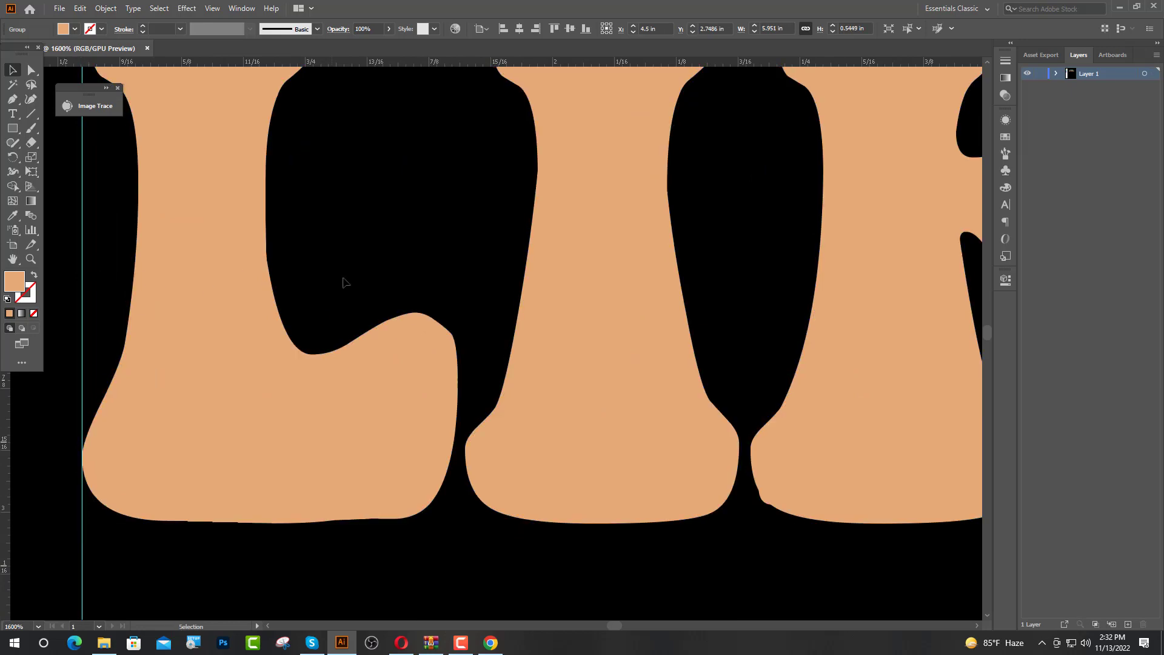
scroll(277, 311, "down", 4)
scroll(277, 311, "down", 4)
Add the text "TEACHER" at 120 pt beneath the "LIKE A REGULAR" line.
left_click(12, 114)
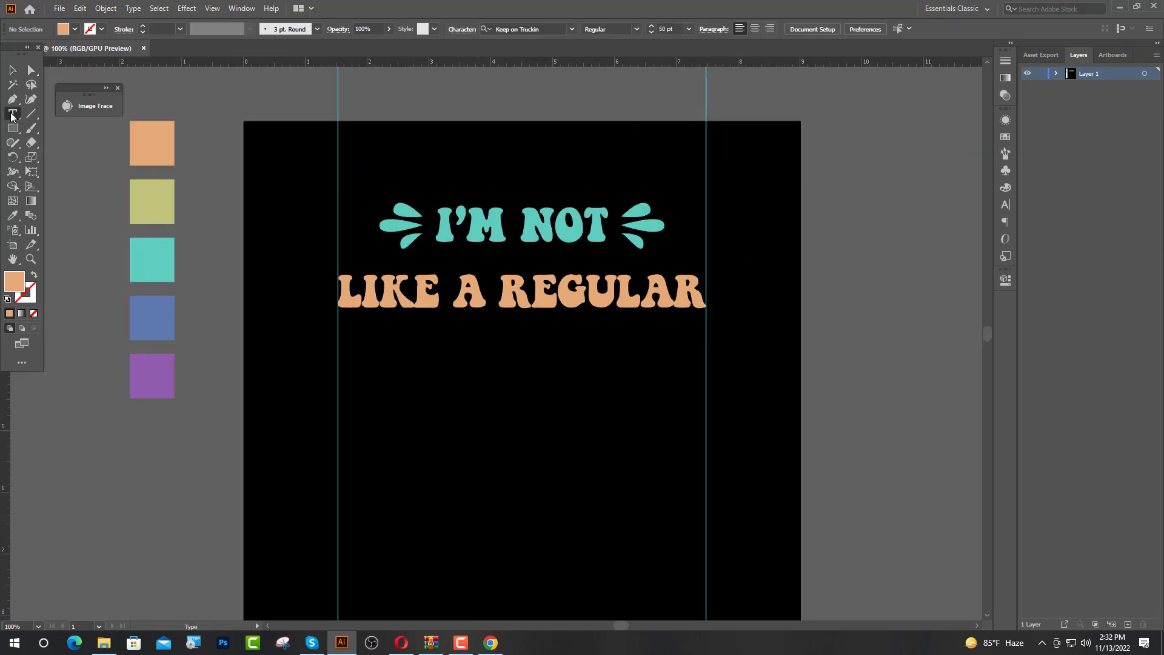
left_click(338, 358)
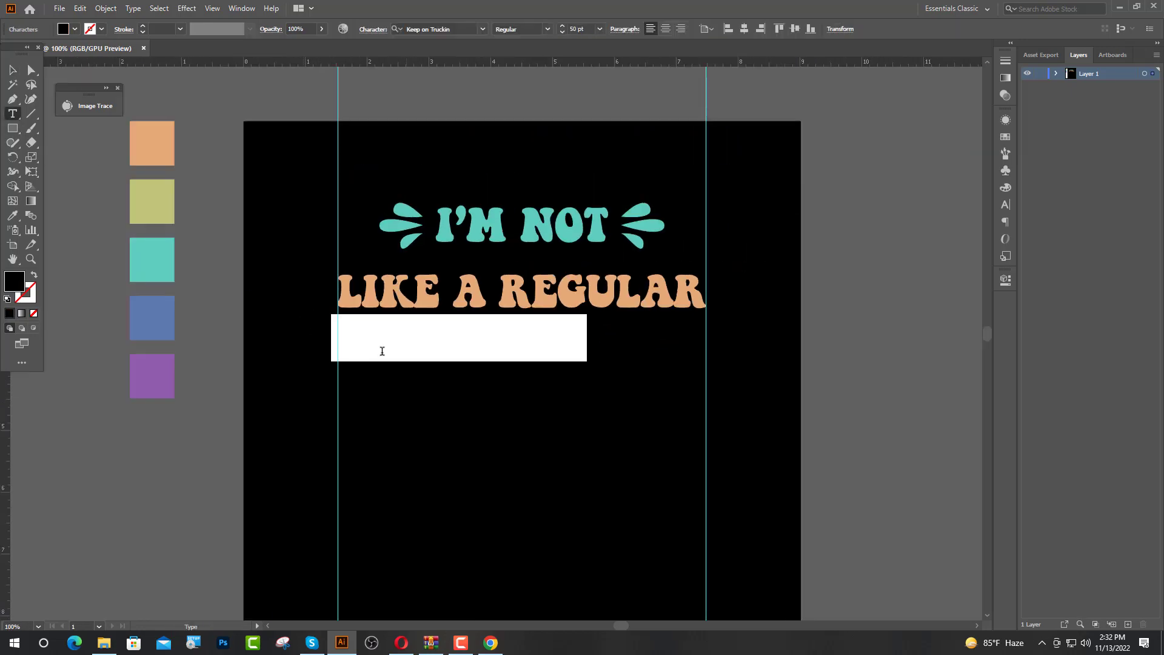
left_click(573, 29)
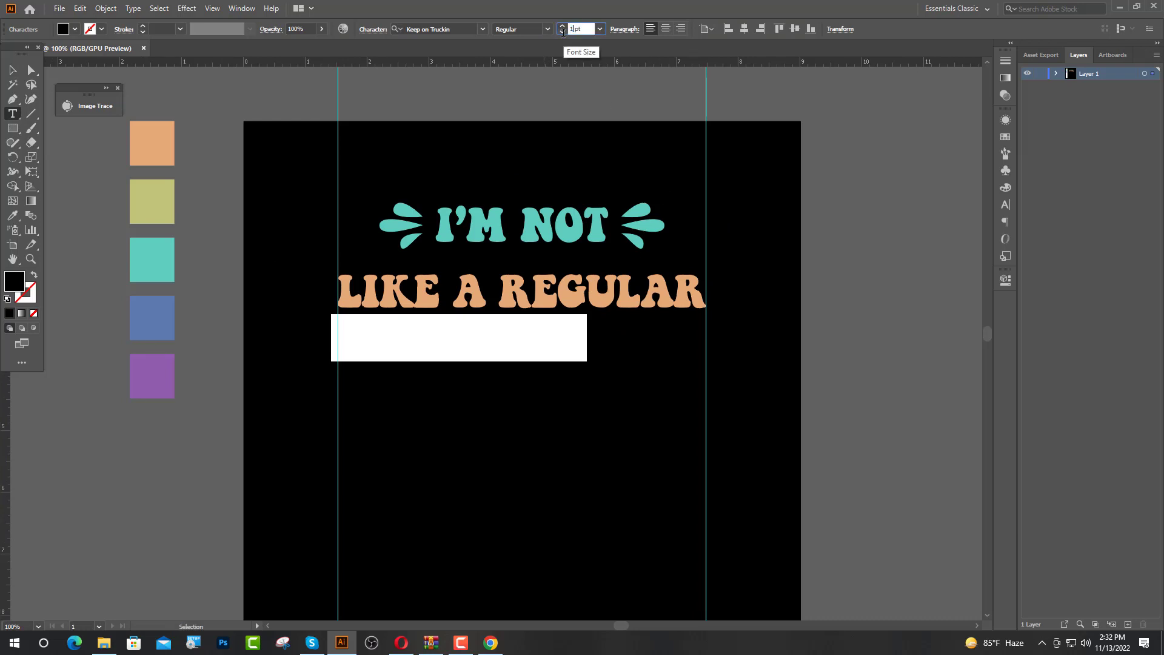
key("Return")
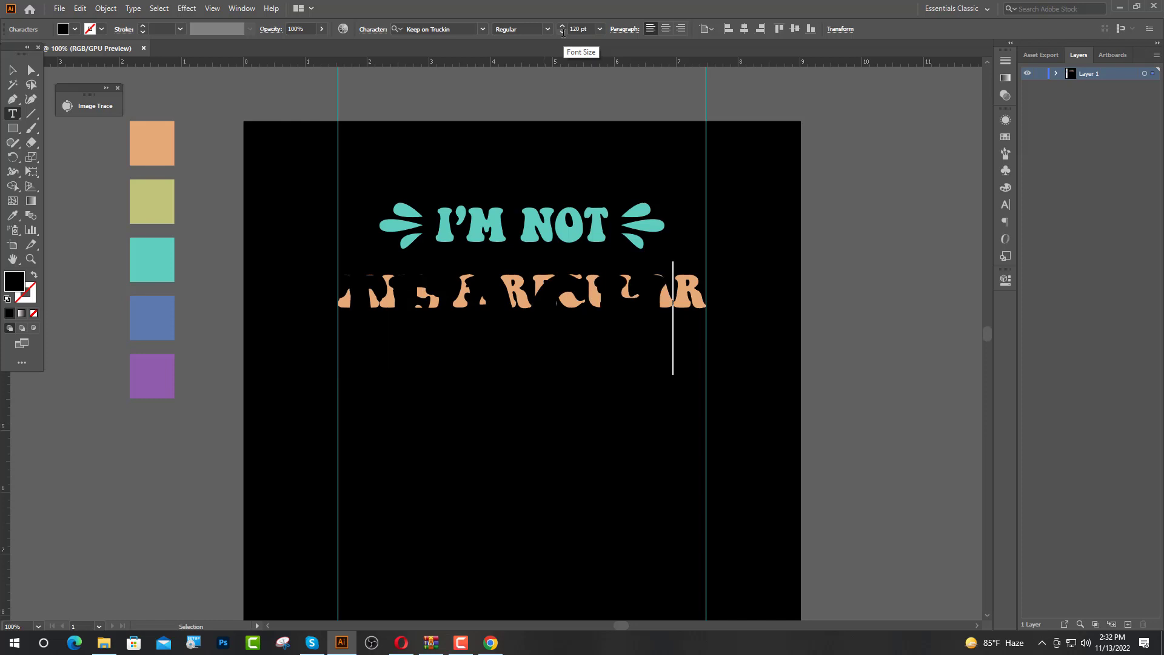
left_click(13, 70)
Fill "TEACHER" with the olive-green swatch colour and move it clear below "LIKE A REGULAR".
left_click(12, 217)
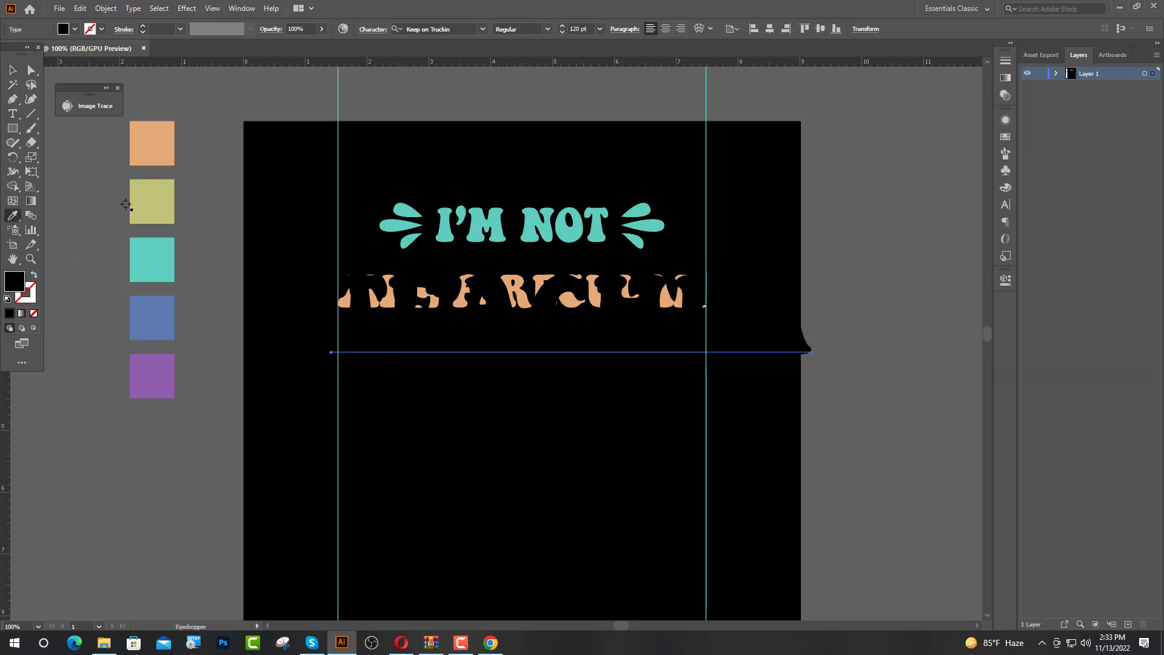
left_click(149, 206)
left_click(17, 70)
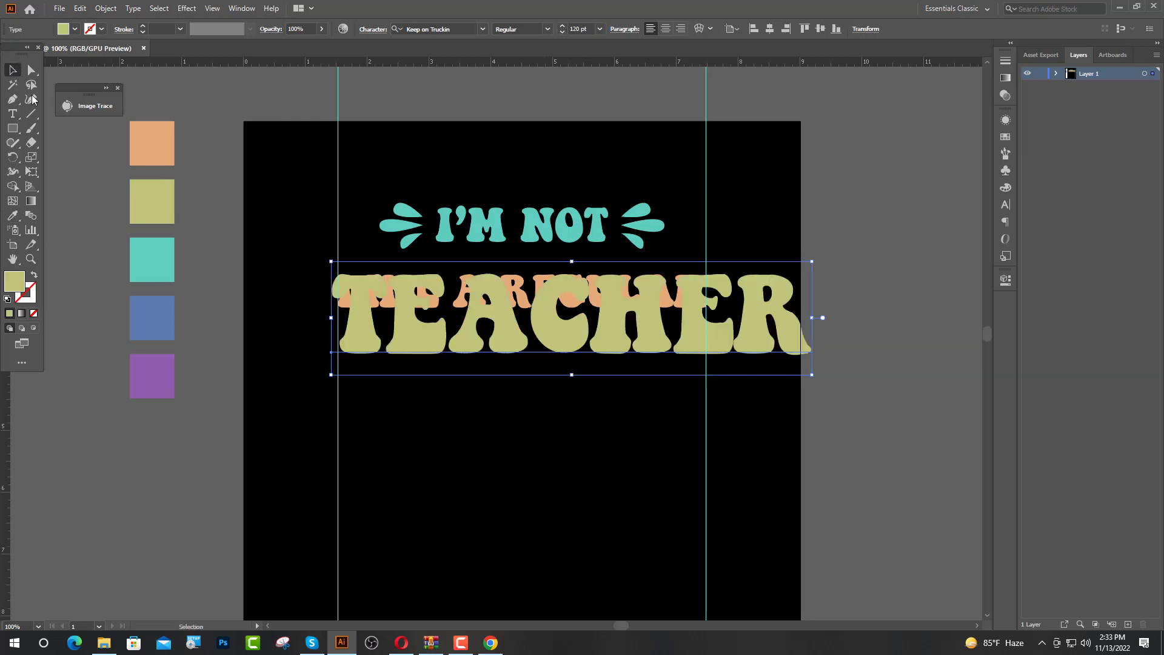
left_click_drag(580, 350, 548, 422)
Convert "TEACHER" to outlines and scale it proportionally to span the two vertical guides.
right_click(531, 404)
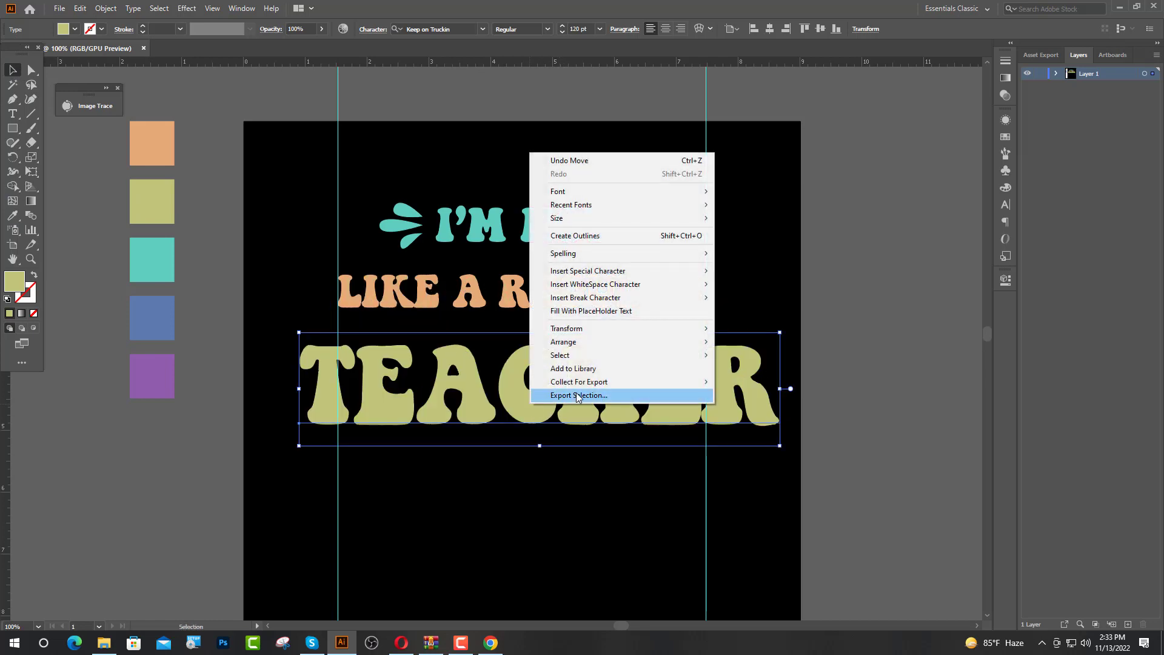
left_click(574, 235)
left_click_drag(392, 410, 427, 401)
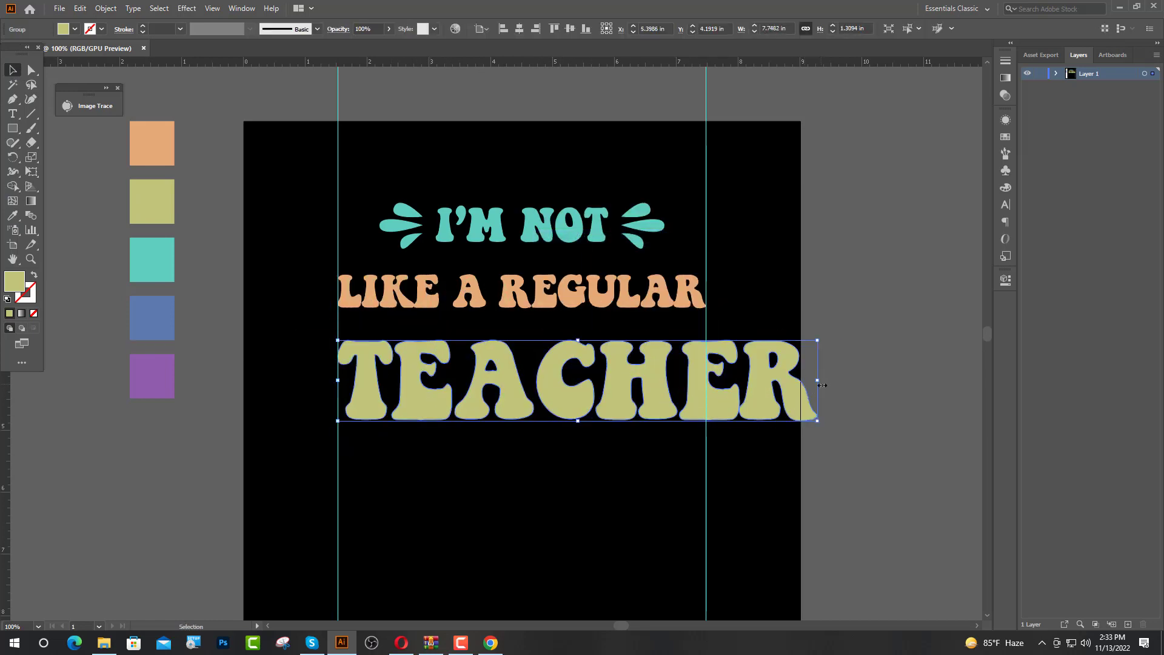
left_click_drag(818, 381, 707, 394)
left_click_drag(707, 393, 658, 329)
Move "TEACHER" up close under "LIKE A REGULAR", and shift both lines up together closer to "I'M NOT".
left_click(426, 378)
left_click_drag(461, 328, 450, 302)
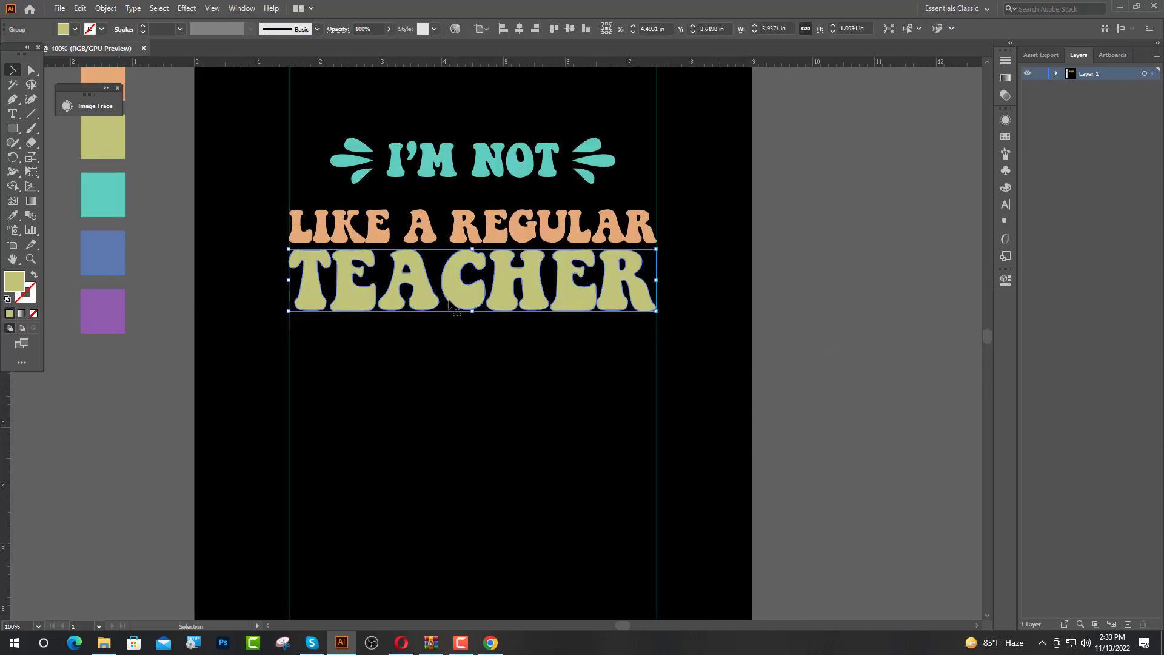
left_click(458, 234, "shift")
left_click_drag(459, 234, 459, 217)
left_click(404, 402)
Add the text "I'M A COOL" in 120 pt below the "TEACHER" line.
key("t")
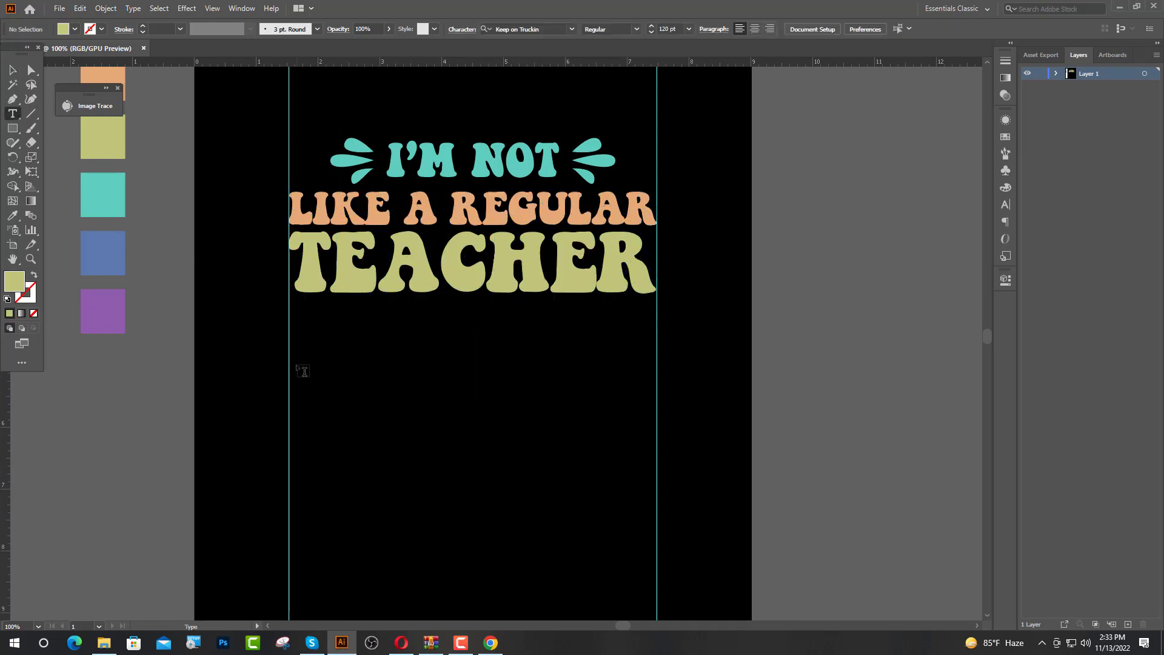
left_click(294, 329)
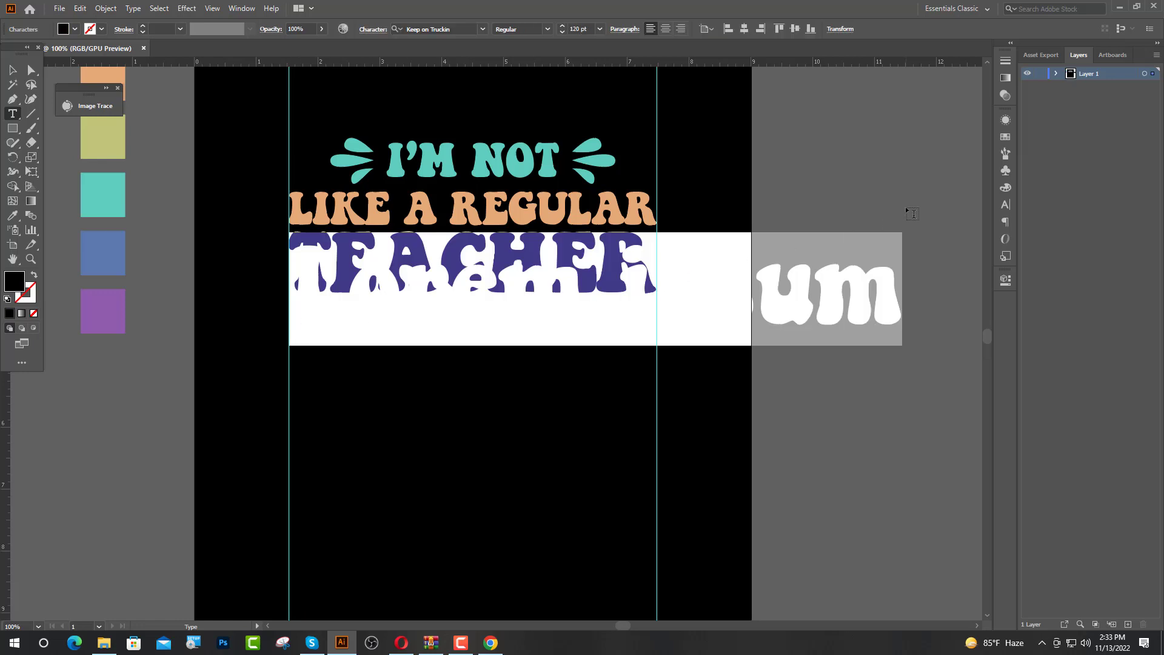
type("I'M")
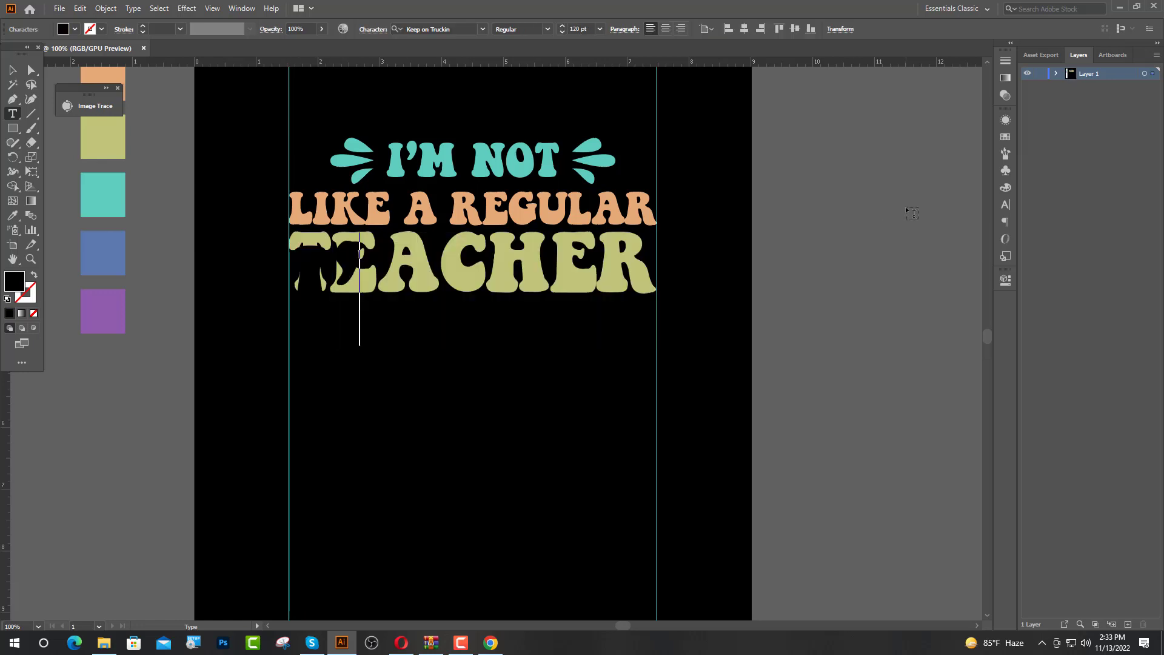
type(" A C")
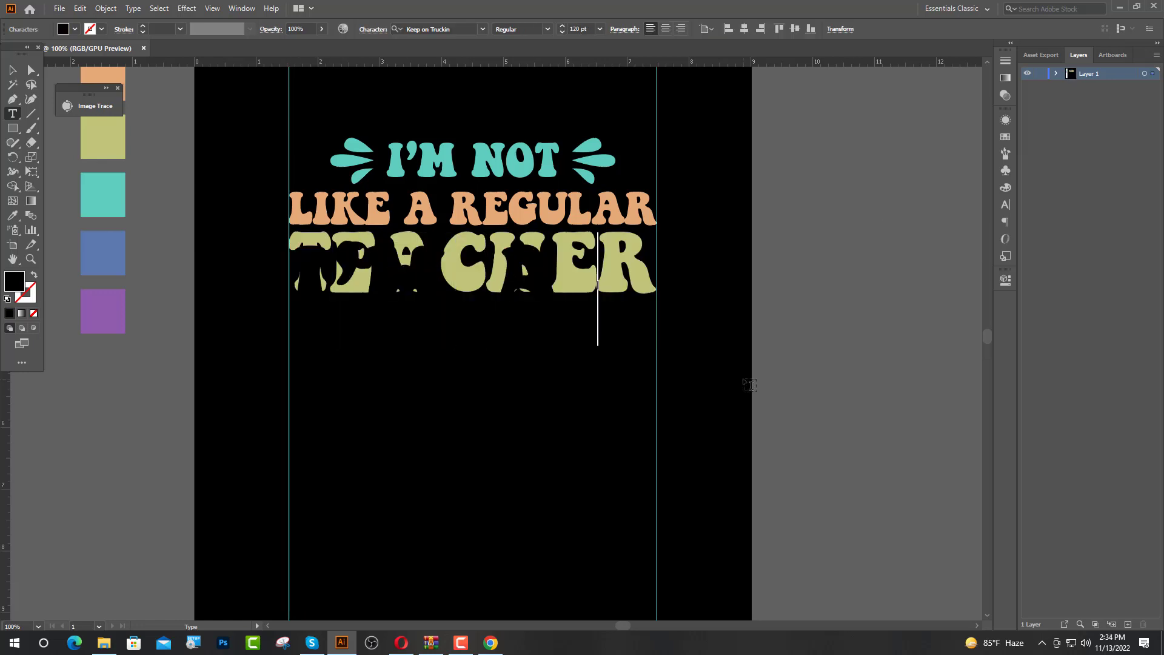
type("OOL")
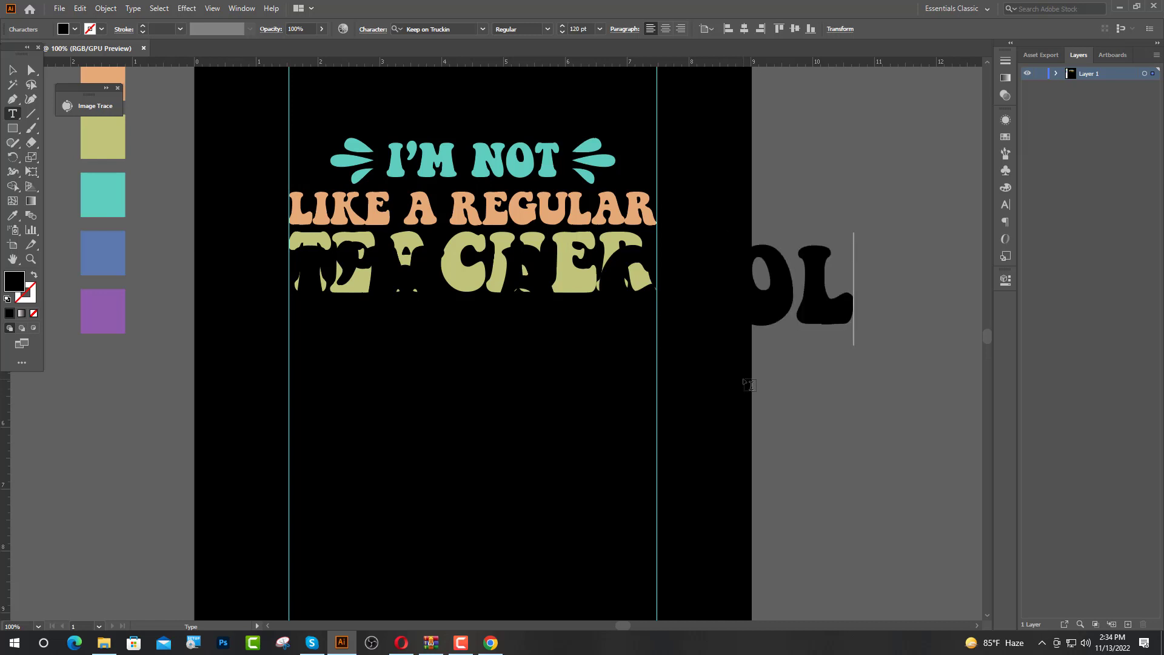
key("Escape")
Move "I'M A COOL" clear below "TEACHER" and fill it with the blue swatch colour.
left_click_drag(561, 316, 482, 409)
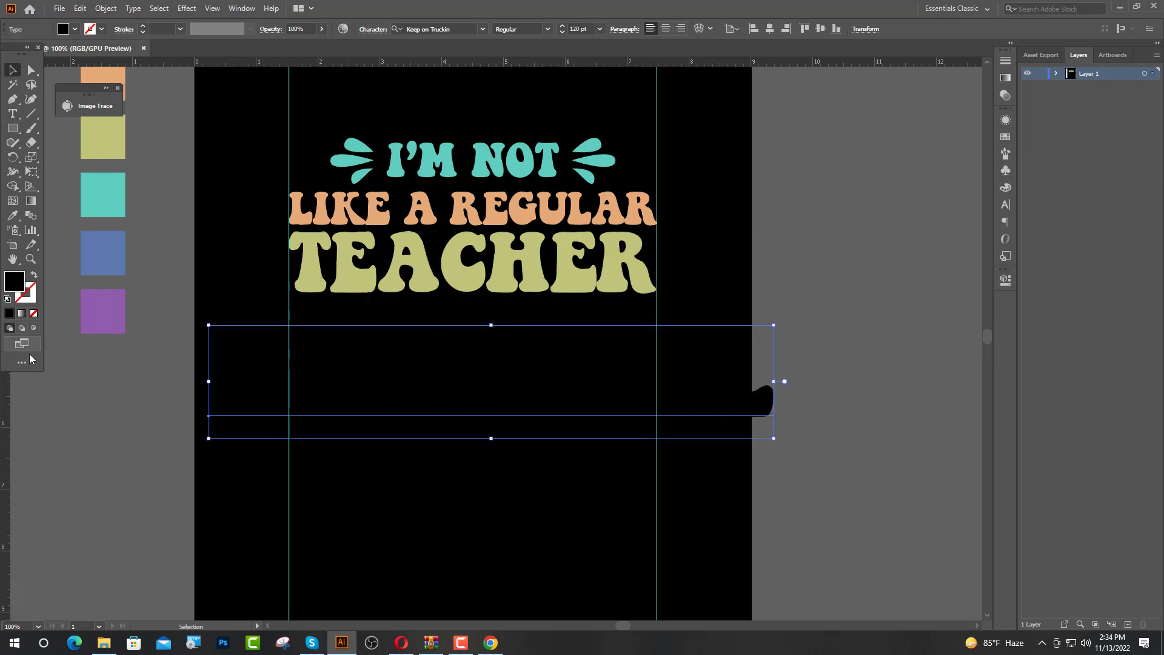
left_click(12, 215)
left_click(86, 249)
key("v")
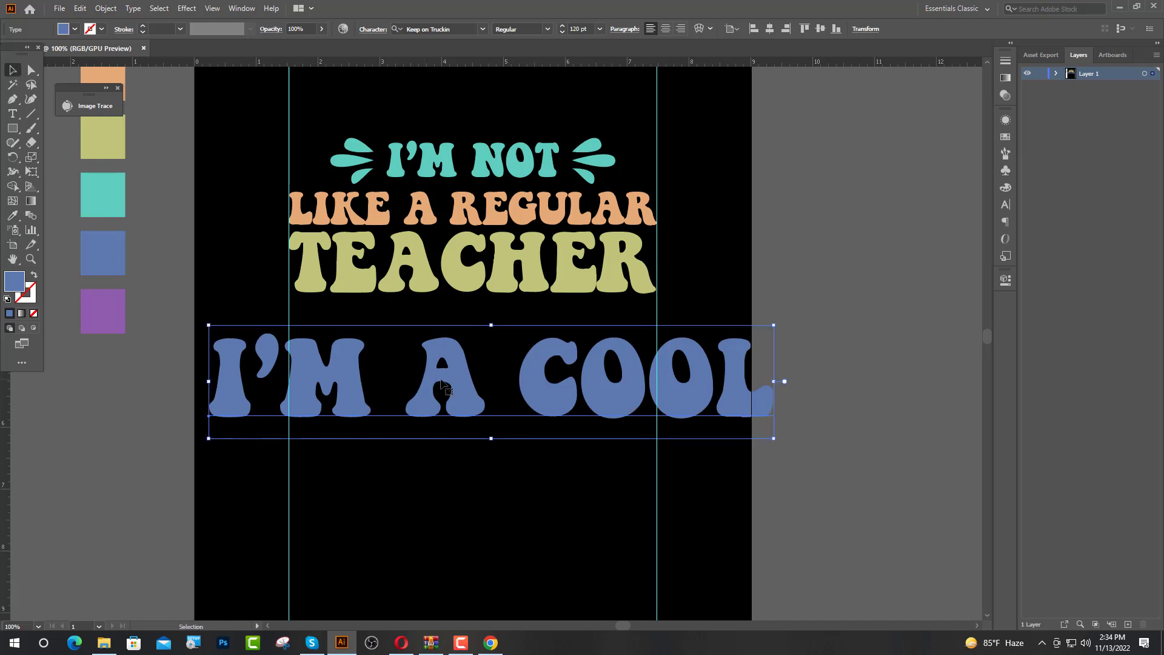
Convert "I'M A COOL" to outlines and scale it proportionally to fit between the two vertical guides.
right_click(442, 380)
left_click(497, 463)
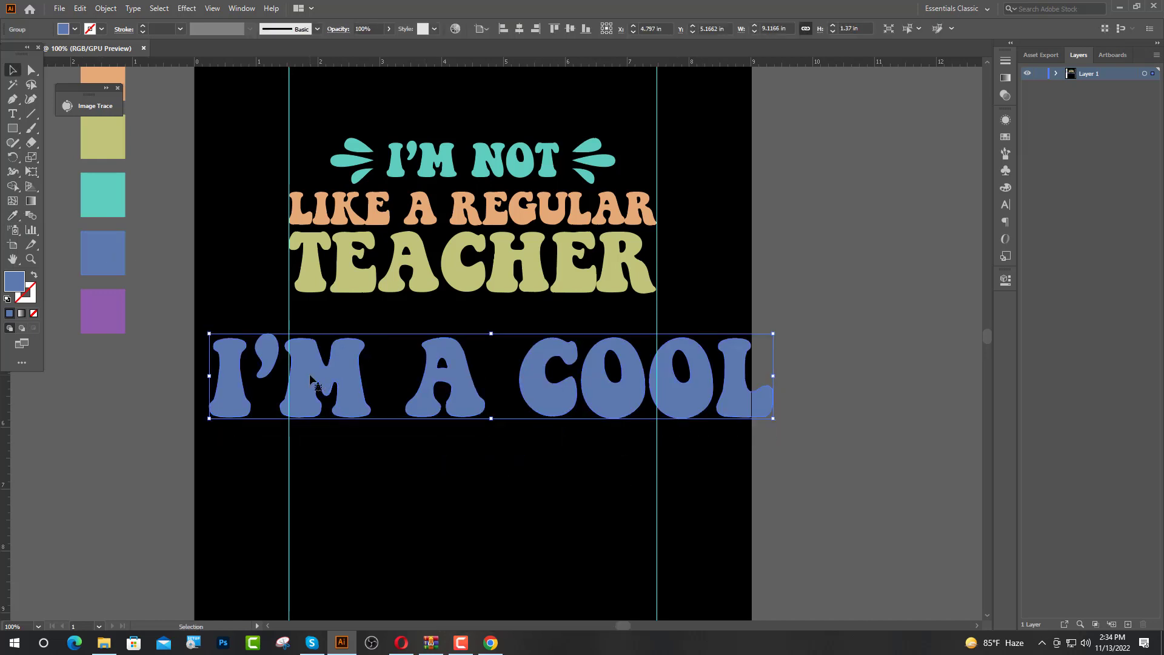
left_click_drag(314, 376, 389, 353)
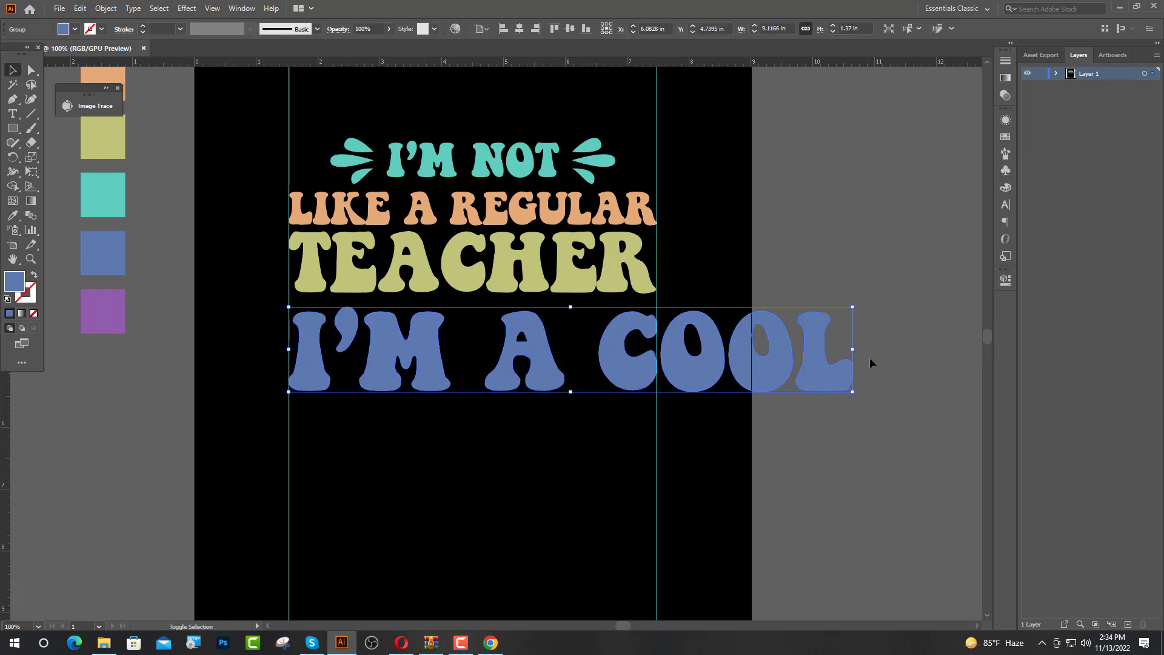
left_click_drag(854, 352, 656, 358)
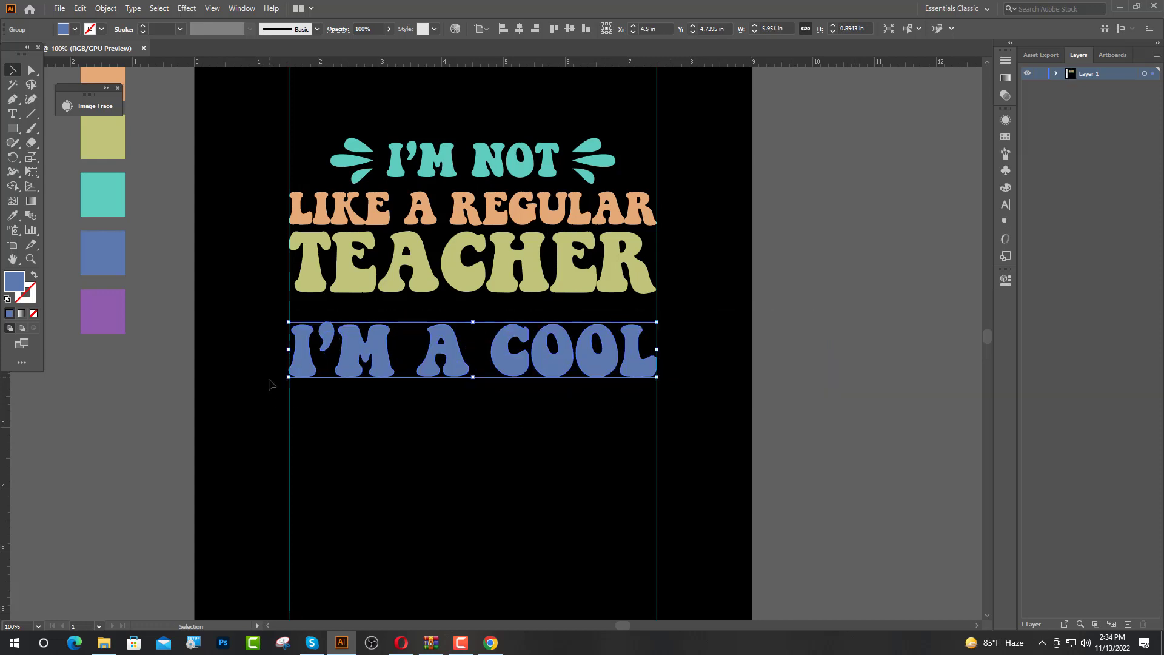
scroll(285, 350, "up", 4)
scroll(284, 350, "up", 2)
scroll(346, 366, "down", 6)
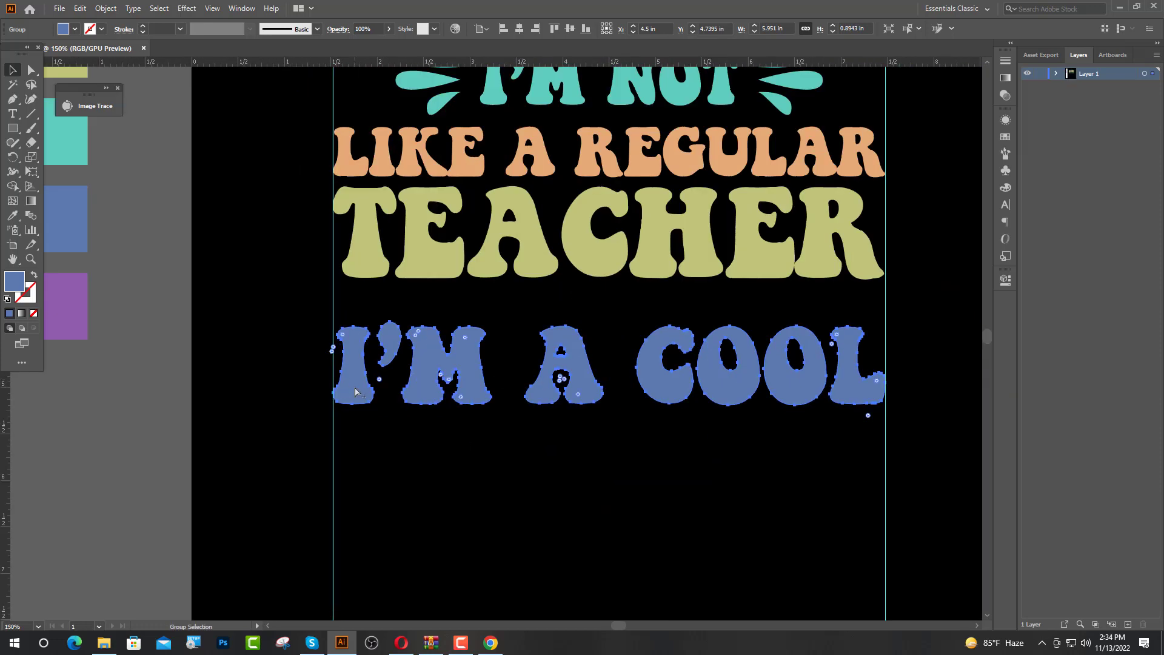
Move "I'M A COOL" up so it sits close beneath "TEACHER", matching the spacing of the other lines.
left_click(471, 425)
left_click_drag(514, 381, 513, 359)
left_click(554, 436)
Copy "TEACHER" directly below "I'M A COOL" and stretch the copy to about 1.28 in high.
scroll(598, 403, "down", 2)
left_click_drag(546, 239, 529, 401)
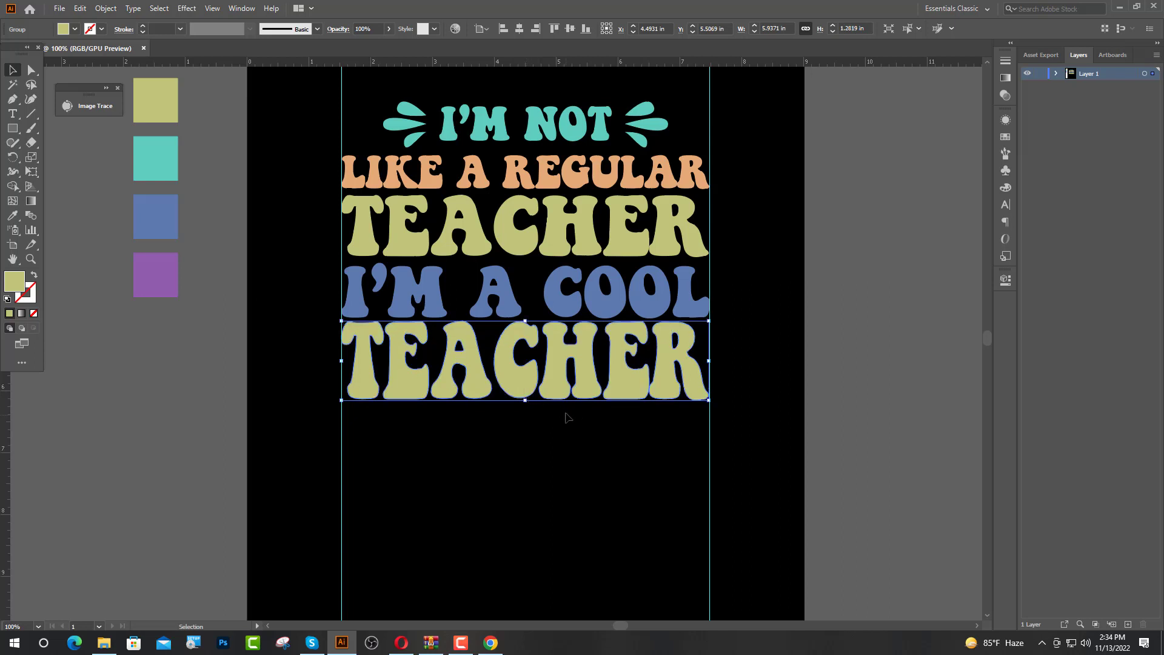
Ungroup the lower "TEACHER" into separate letters.
left_click(570, 436)
left_click(523, 375)
right_click(522, 373)
left_click(560, 476)
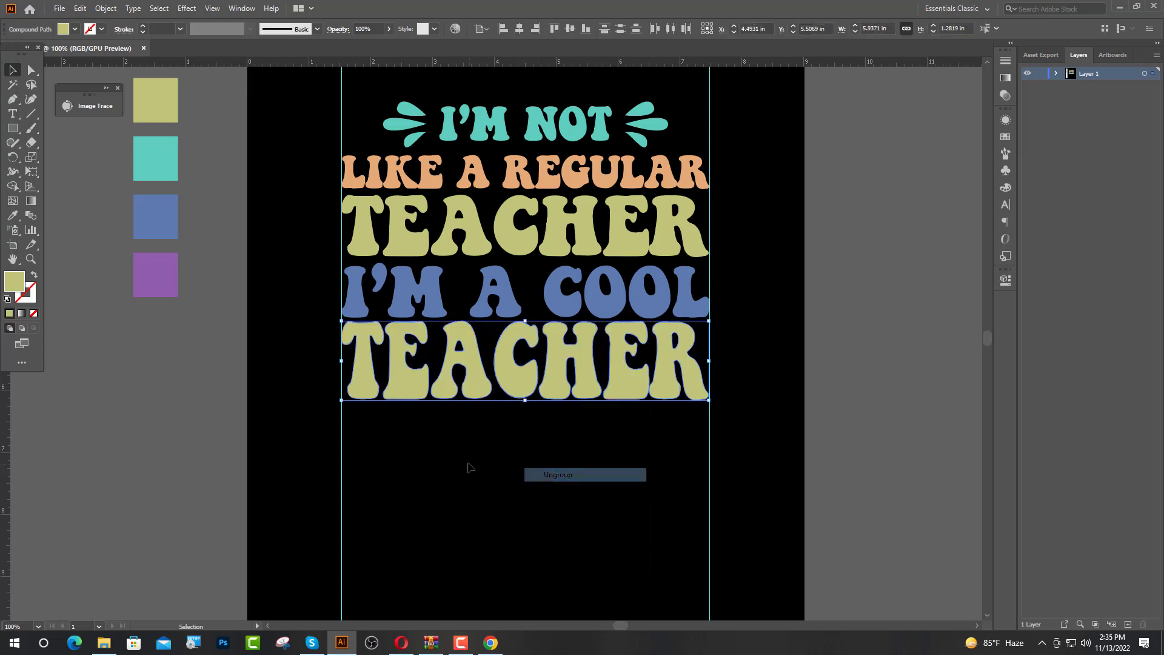
left_click(454, 459)
In the lower "TEACHER", fill the T with the orange swatch colour and the A with the teal one.
left_click(363, 386)
left_click(12, 215)
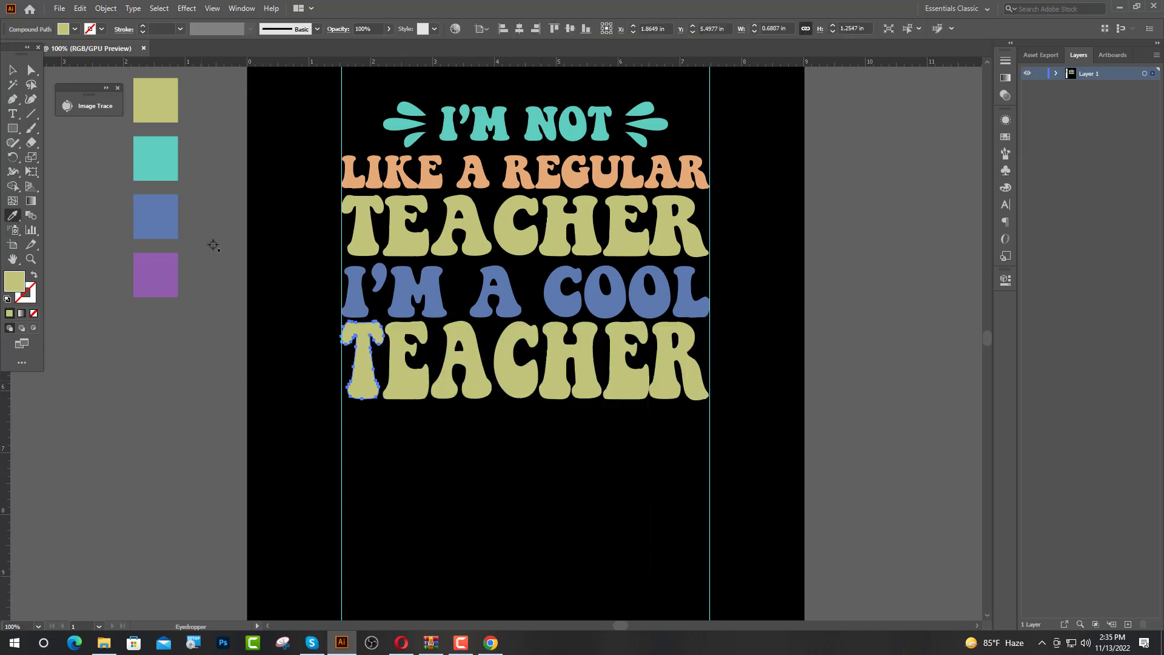
scroll(447, 221, "up", 2)
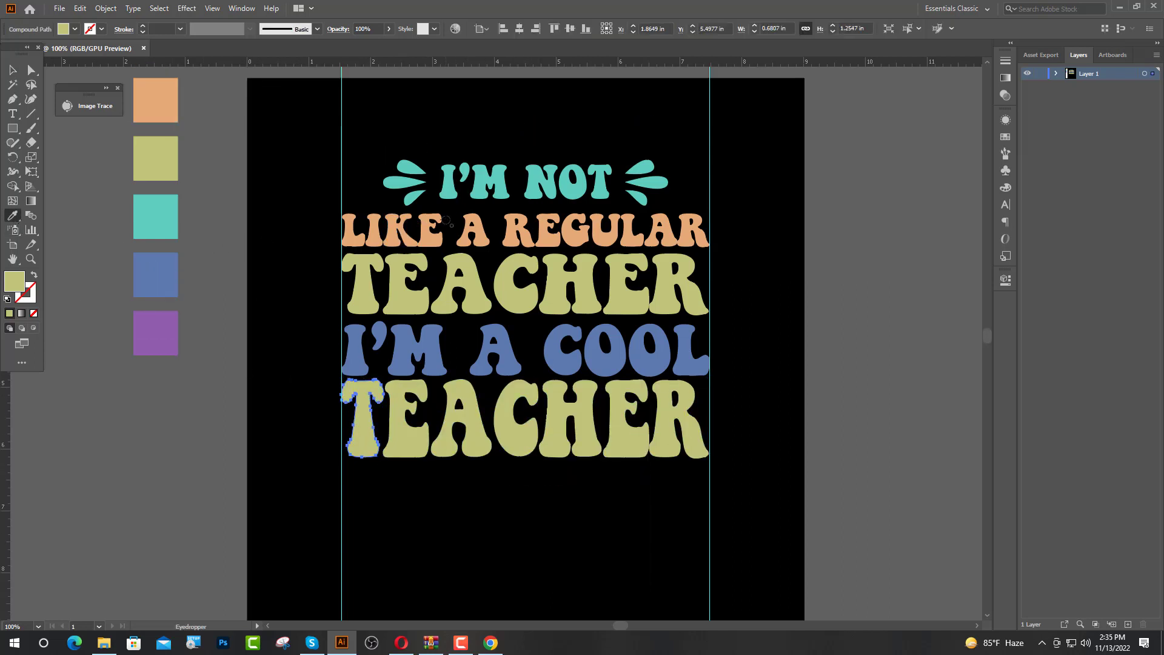
left_click(403, 450, "ctrl")
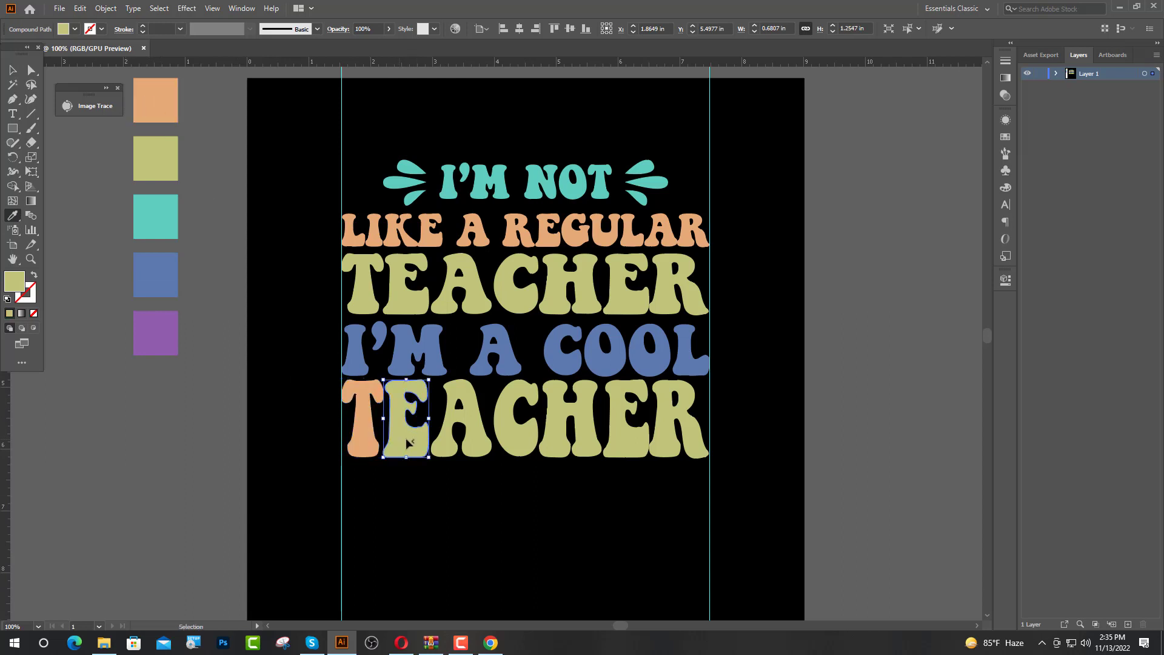
left_click(460, 424, "ctrl")
left_click(137, 216)
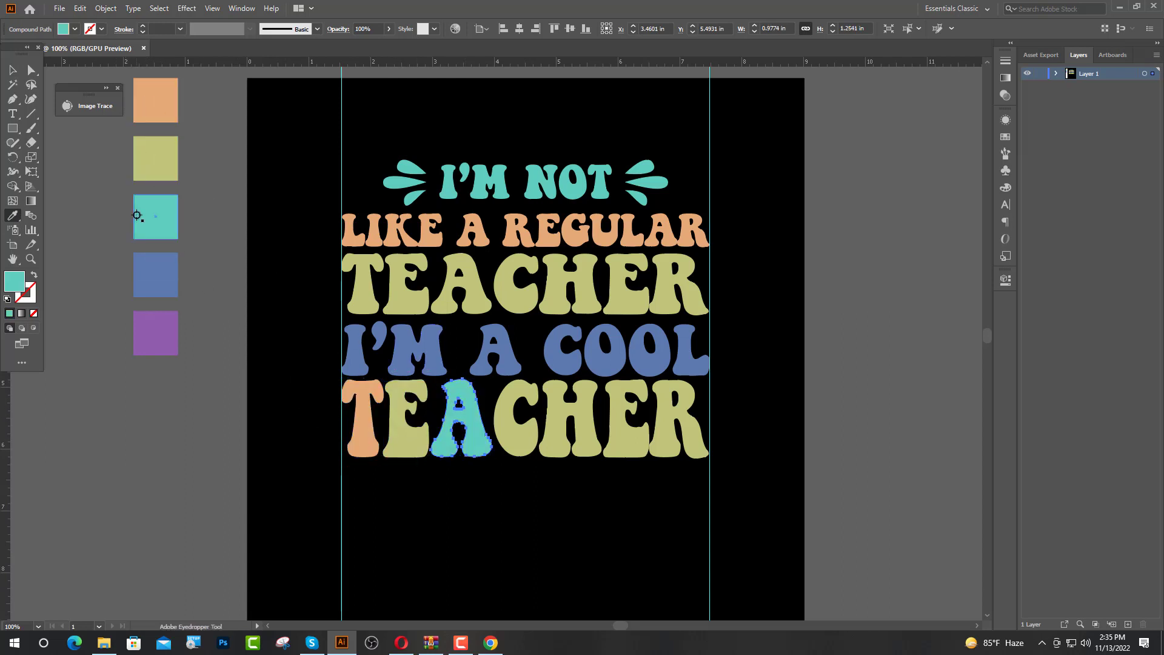
In the lower "TEACHER", fill the C with the blue swatch colour, H with purple, the second E with teal and R with orange.
left_click(519, 449, "ctrl")
left_click(159, 274)
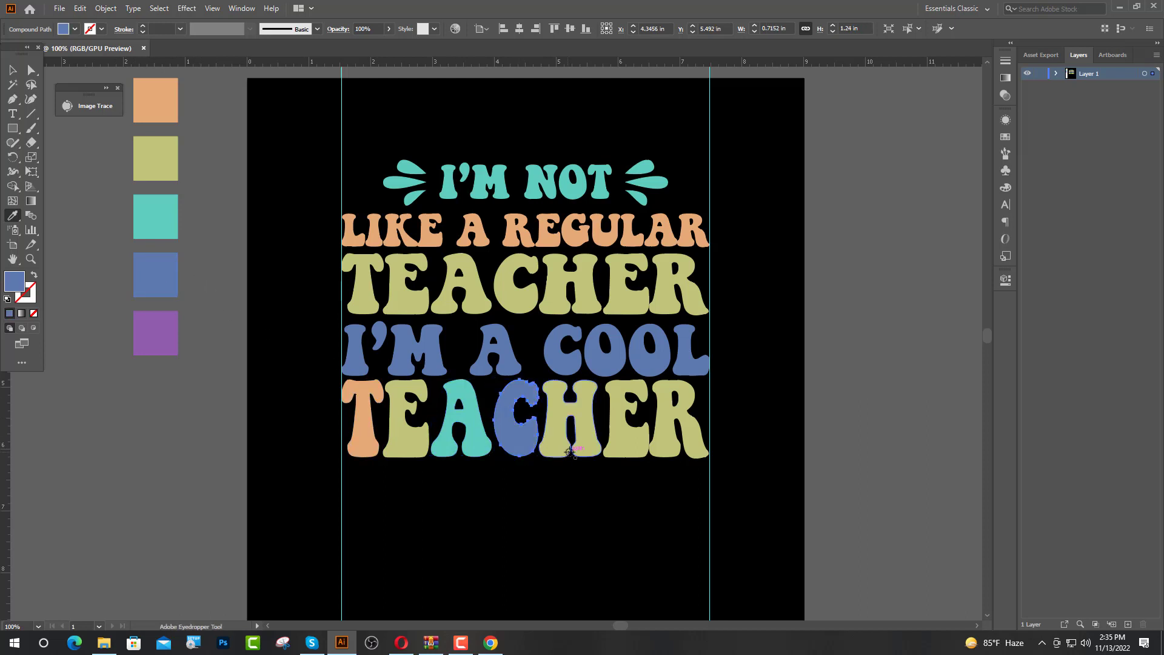
left_click(560, 431, "ctrl")
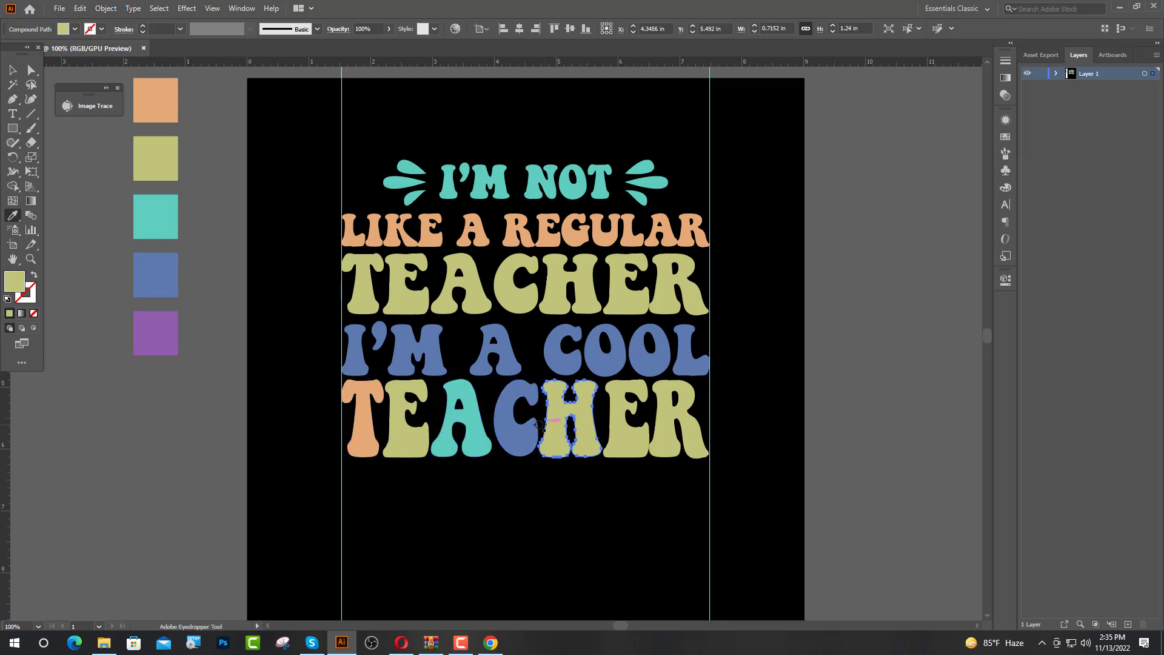
left_click(161, 333)
left_click(627, 424, "ctrl")
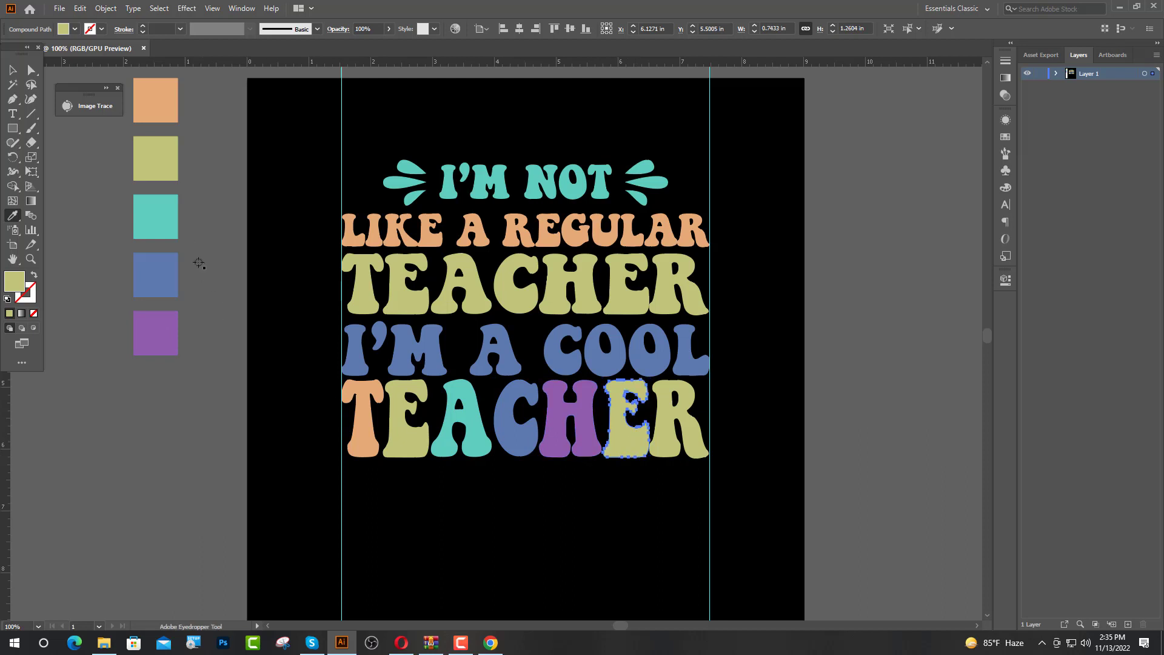
left_click(161, 218)
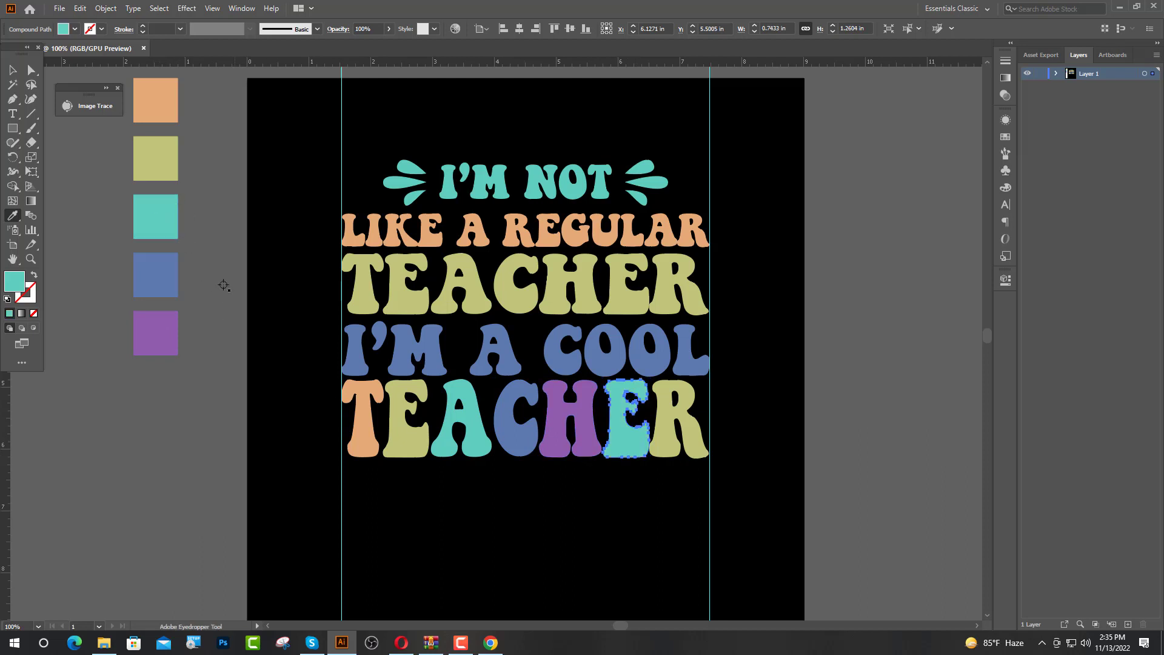
left_click(663, 428, "ctrl")
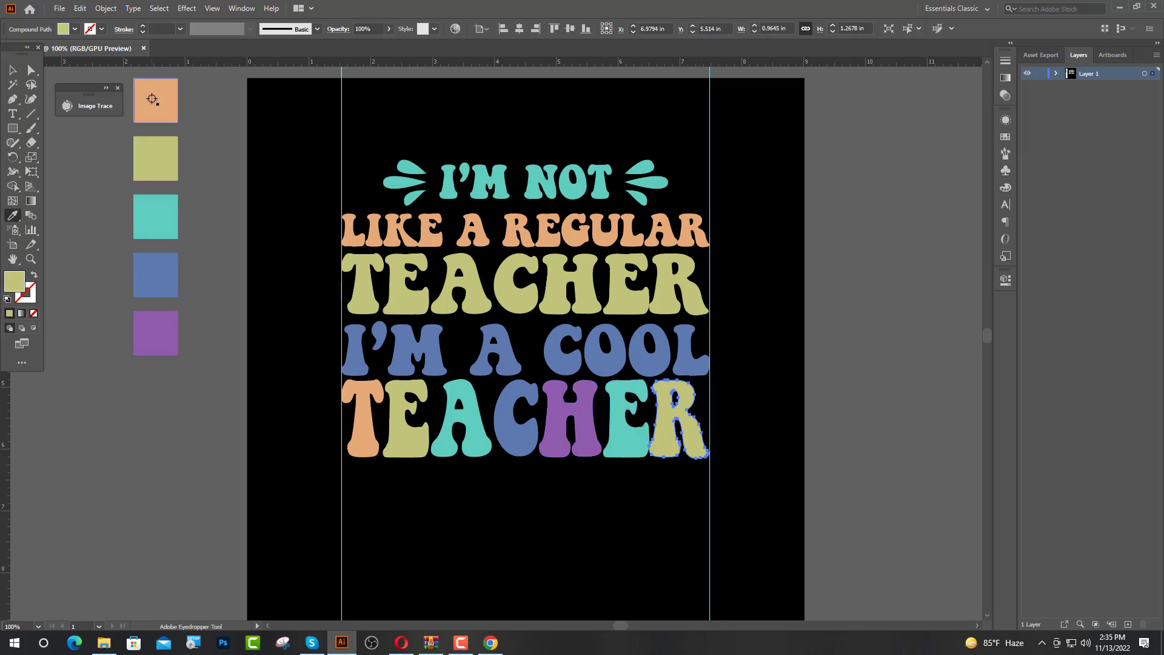
key("v")
scroll(399, 308, "down", 1)
scroll(501, 429, "up", 1)
left_click(501, 428)
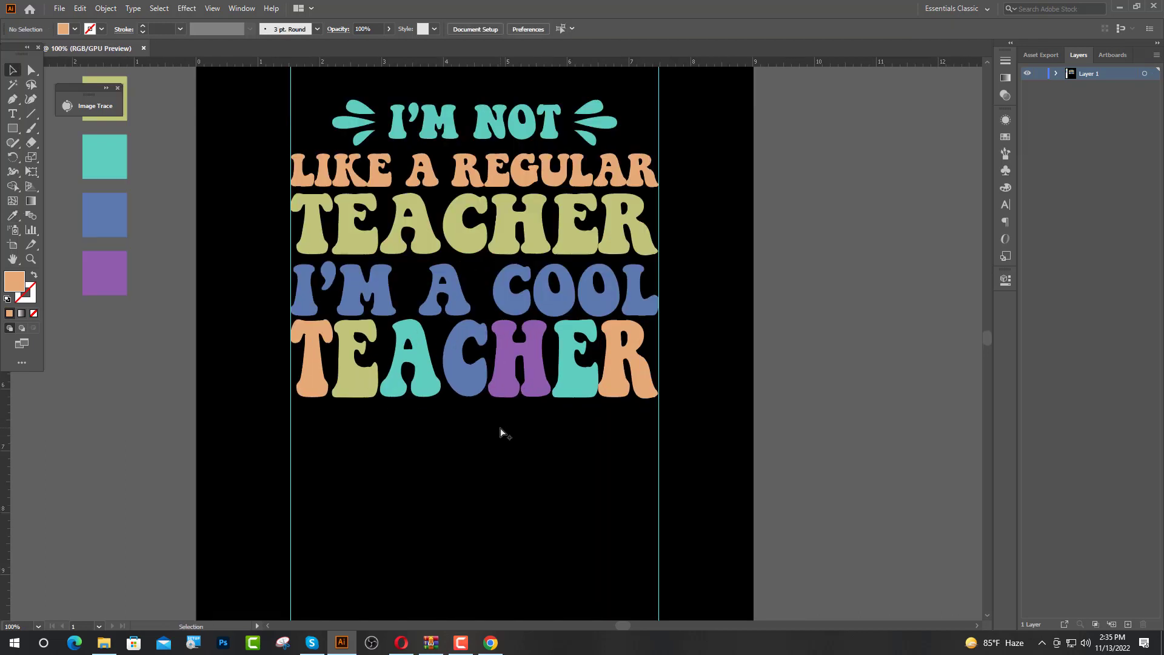
Draw an orange circle about 0.48 in wide below the multicoloured "TEACHER" and centre it horizontally on the artboard.
scroll(501, 430, "down", 1)
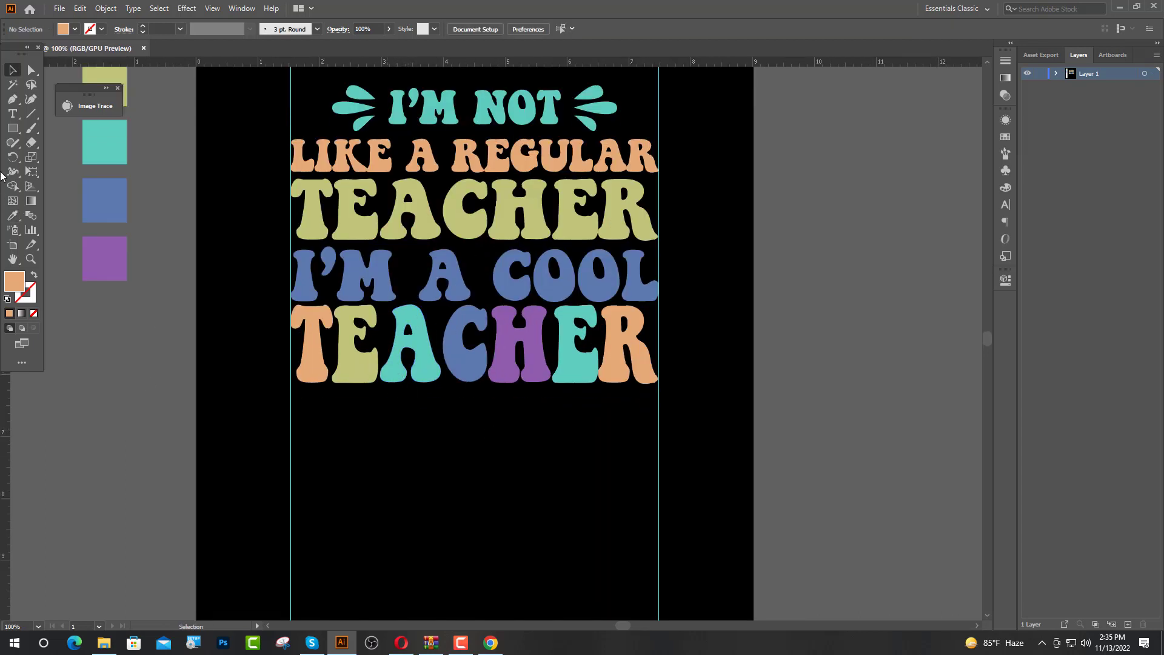
left_click_drag(12, 128, 52, 157)
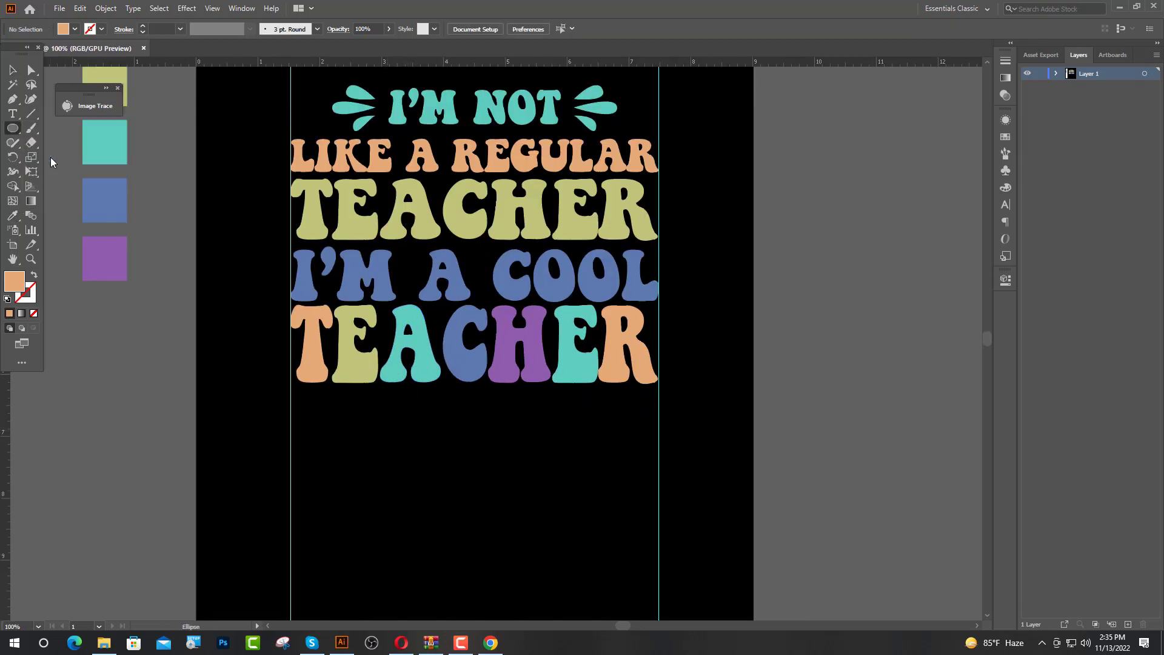
left_click_drag(424, 418, 447, 441)
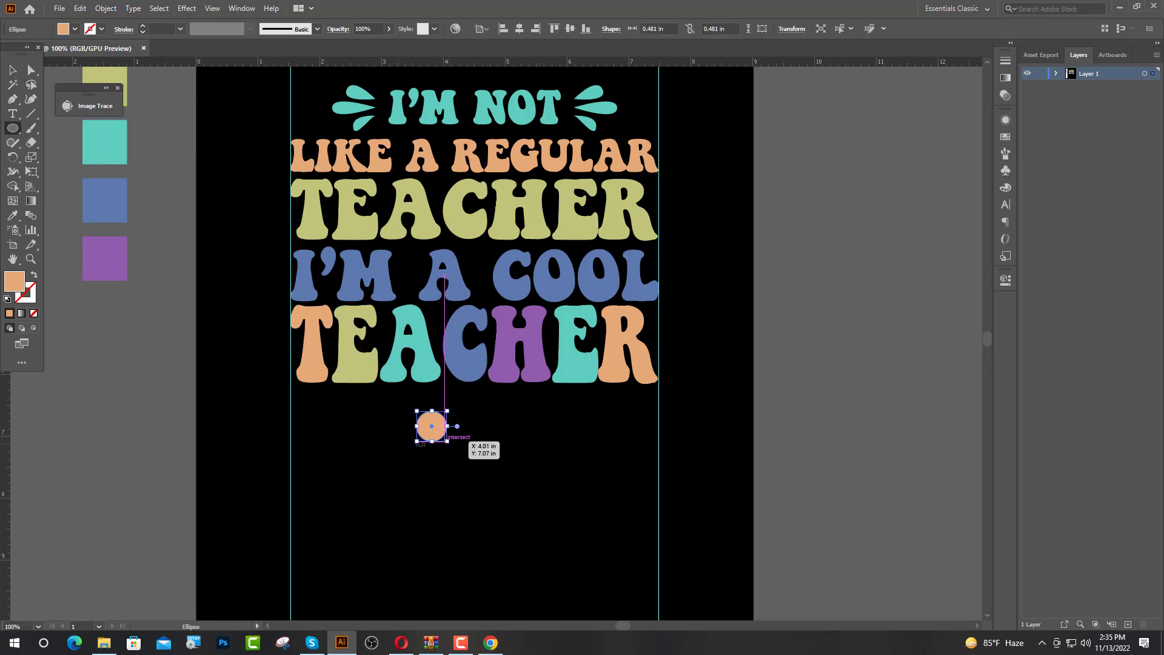
key("v")
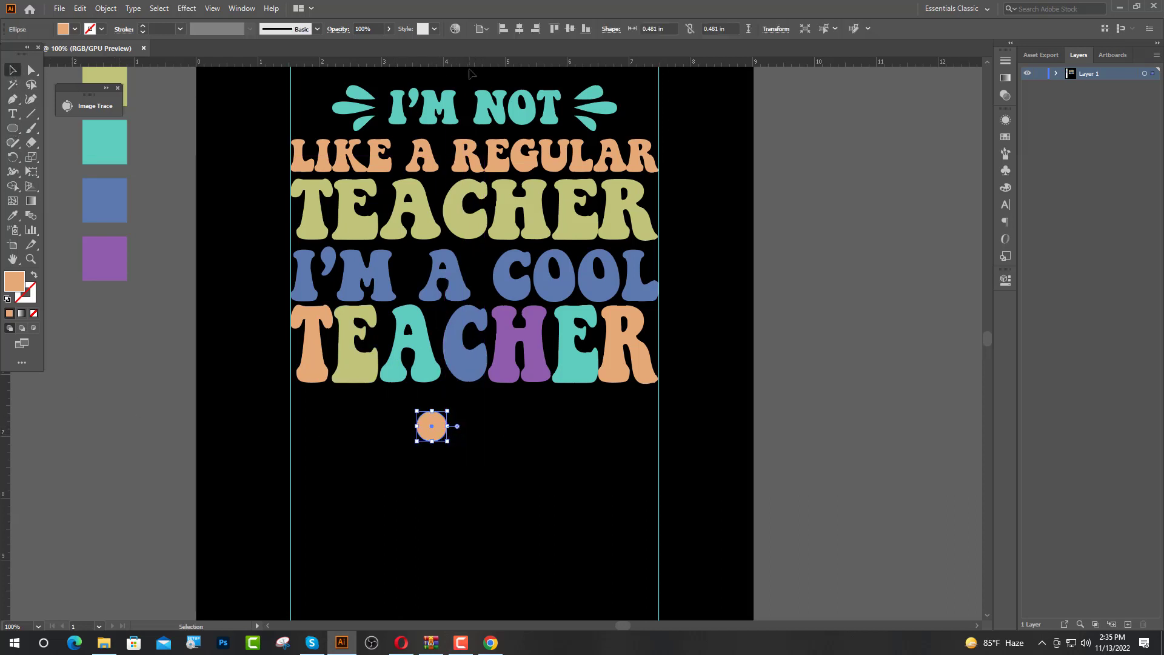
left_click(519, 30)
left_click(451, 423)
Copy the circle to its left and scale the copy down slightly.
scroll(451, 423, "up", 2)
left_click(503, 437)
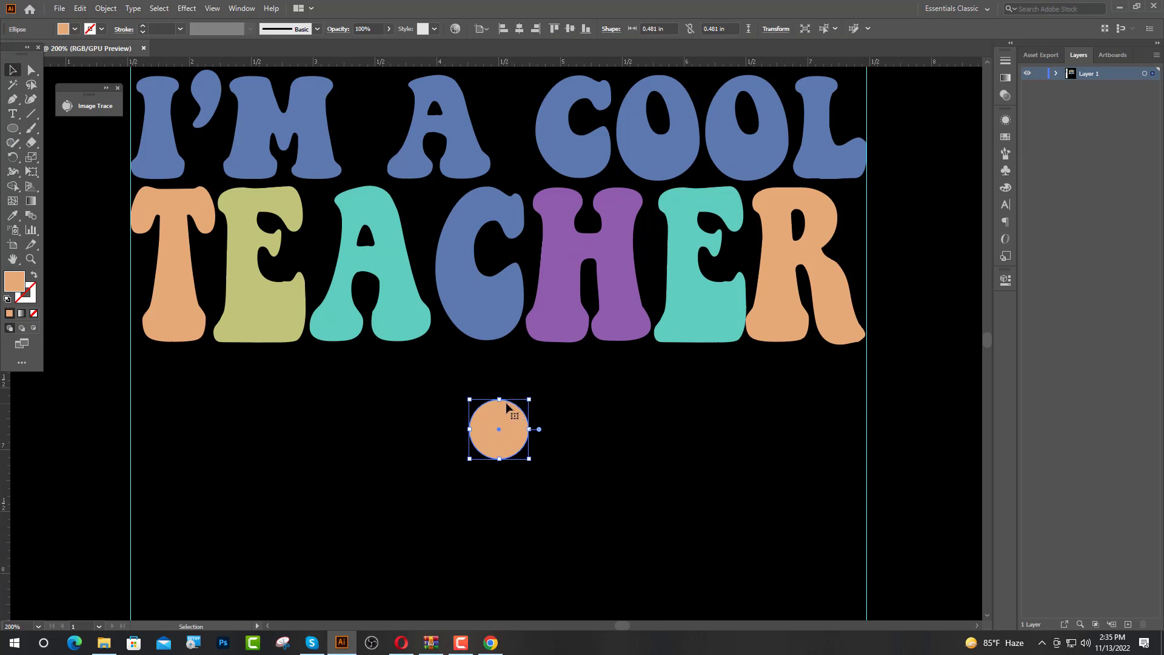
left_click_drag(502, 400, 418, 418)
key("ctrl+plus")
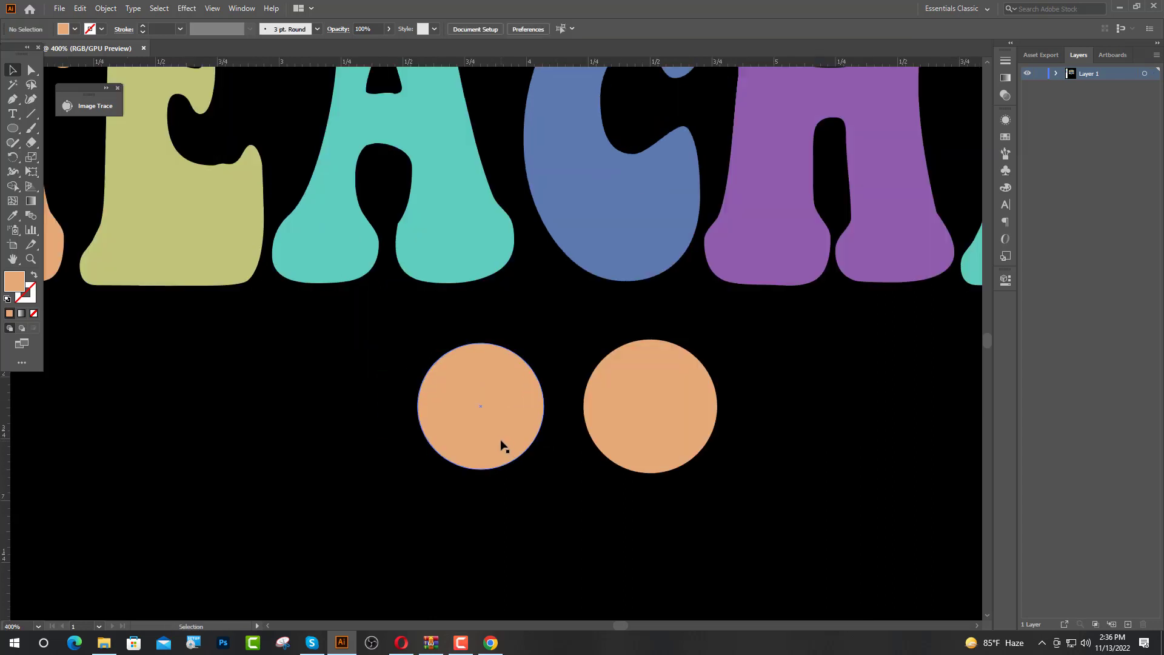
left_click_drag(501, 379, 503, 388)
left_click(536, 377)
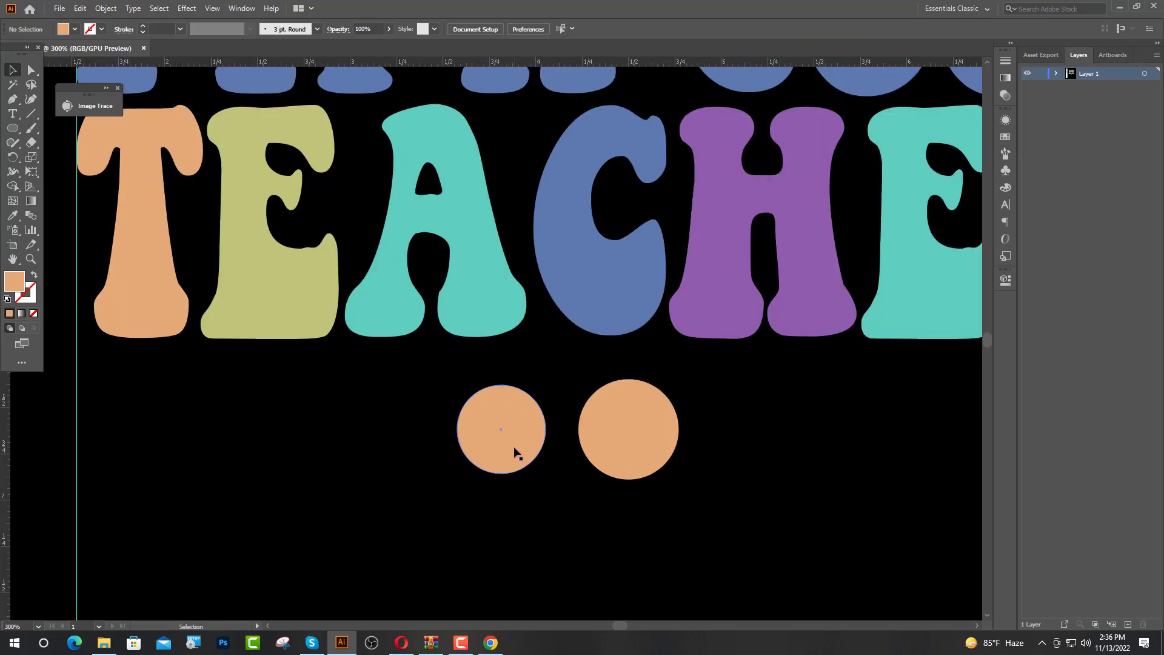
Add further copies leftwards, each smaller than the last, forming a row of seven circles that tapers to the left guide.
left_click_drag(514, 448, 397, 457)
left_click_drag(379, 386, 382, 404)
left_click_drag(390, 444, 273, 444)
left_click_drag(271, 394, 271, 401)
left_click_drag(276, 442, 110, 417)
left_click(232, 430)
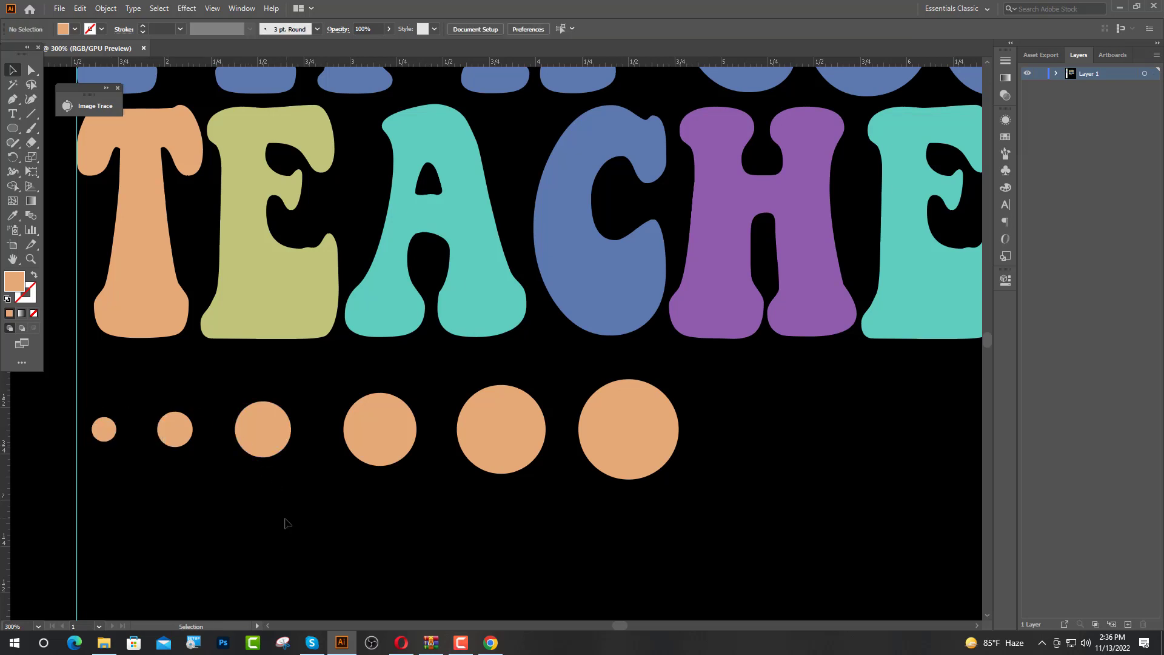
scroll(112, 428, "up", 2)
left_click_drag(100, 441, 66, 445)
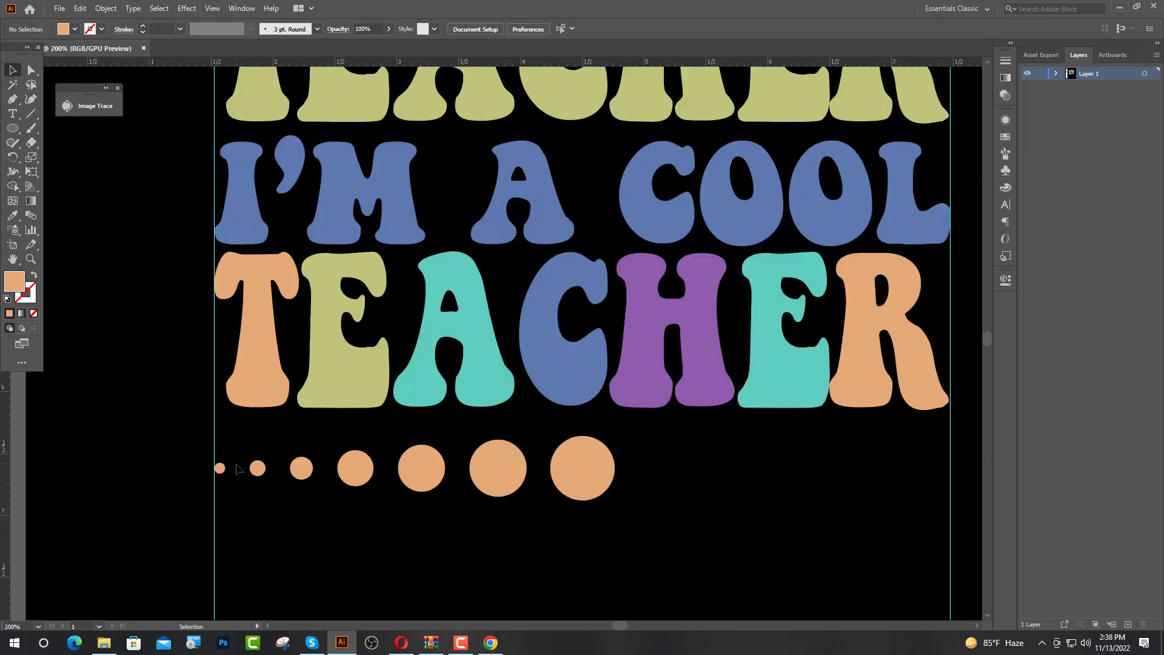
Group the six smaller circles, leaving out the large centre circle.
left_click_drag(227, 454, 506, 513)
left_click(224, 471, "shift")
key("ctrl+g")
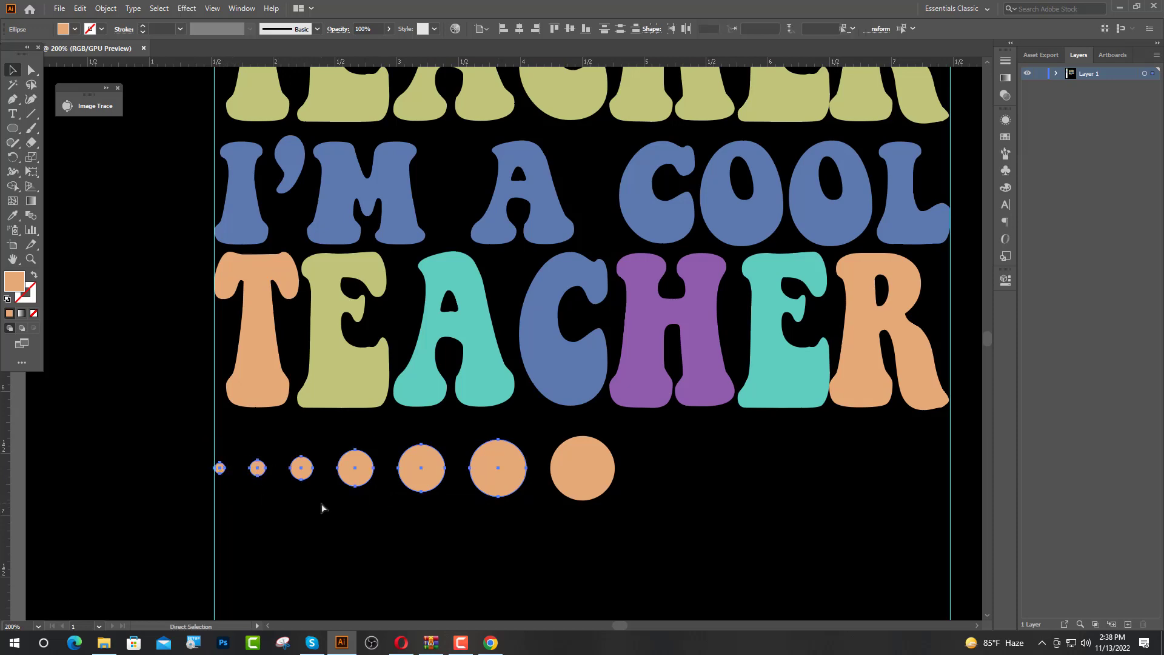
scroll(317, 504, "down", 2)
scroll(457, 466, "down", 1)
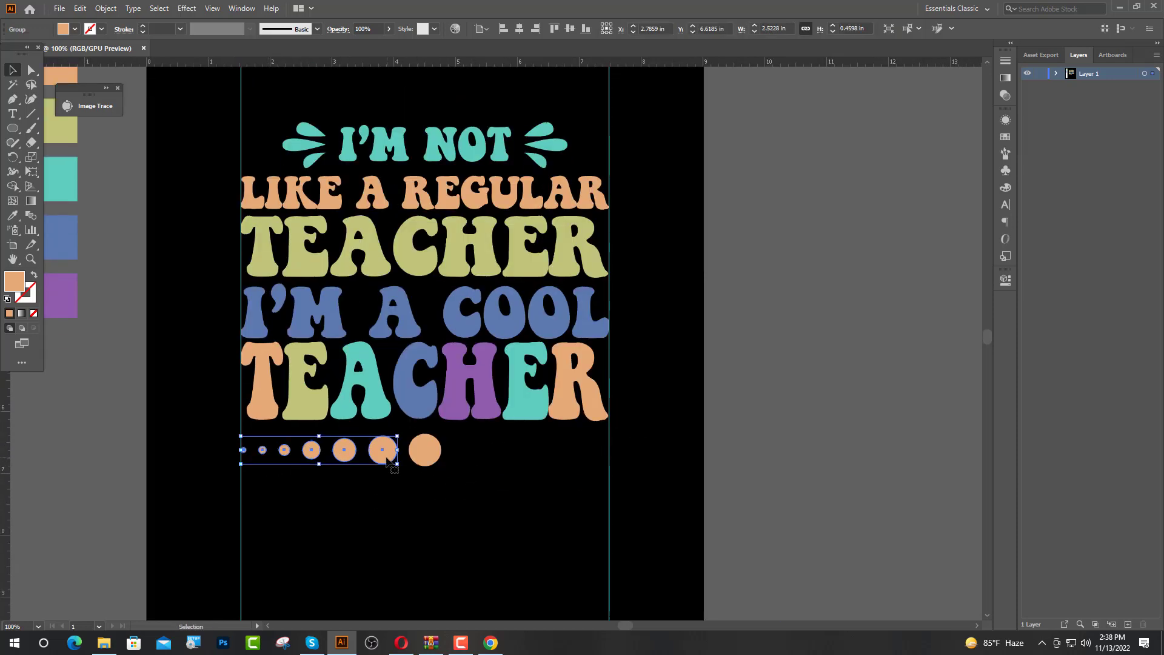
Copy the circle group to the other side of the large centre circle and reflect the copy so it tapers to the right.
left_click_drag(388, 461, 593, 479)
right_click(577, 451)
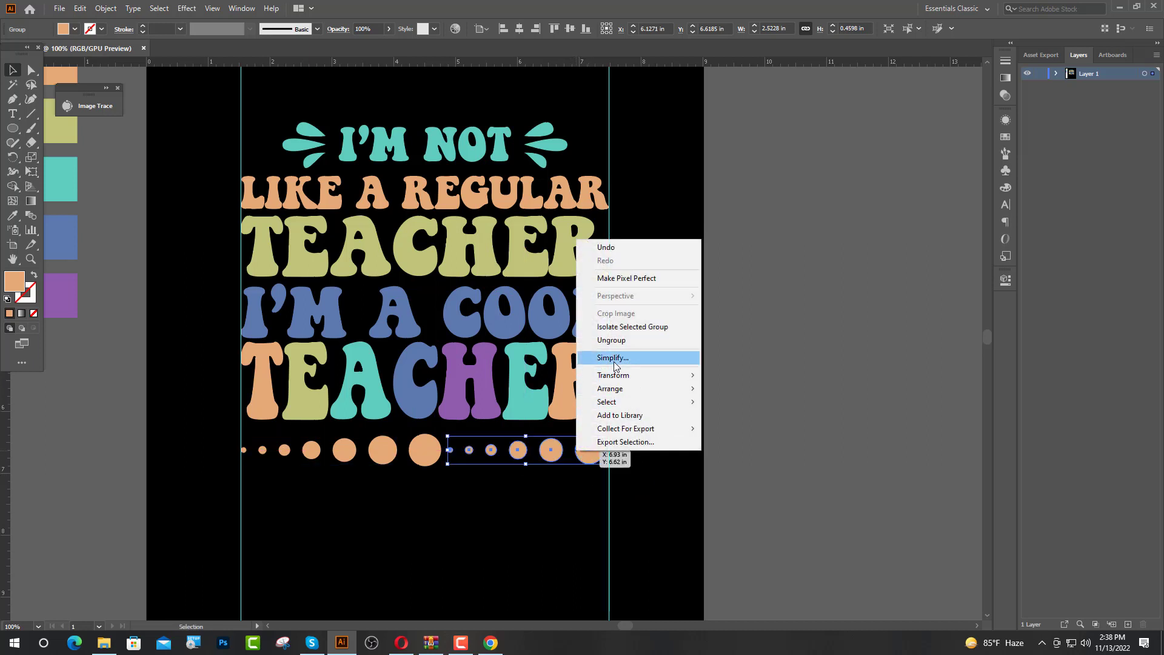
mouse_move(629, 382)
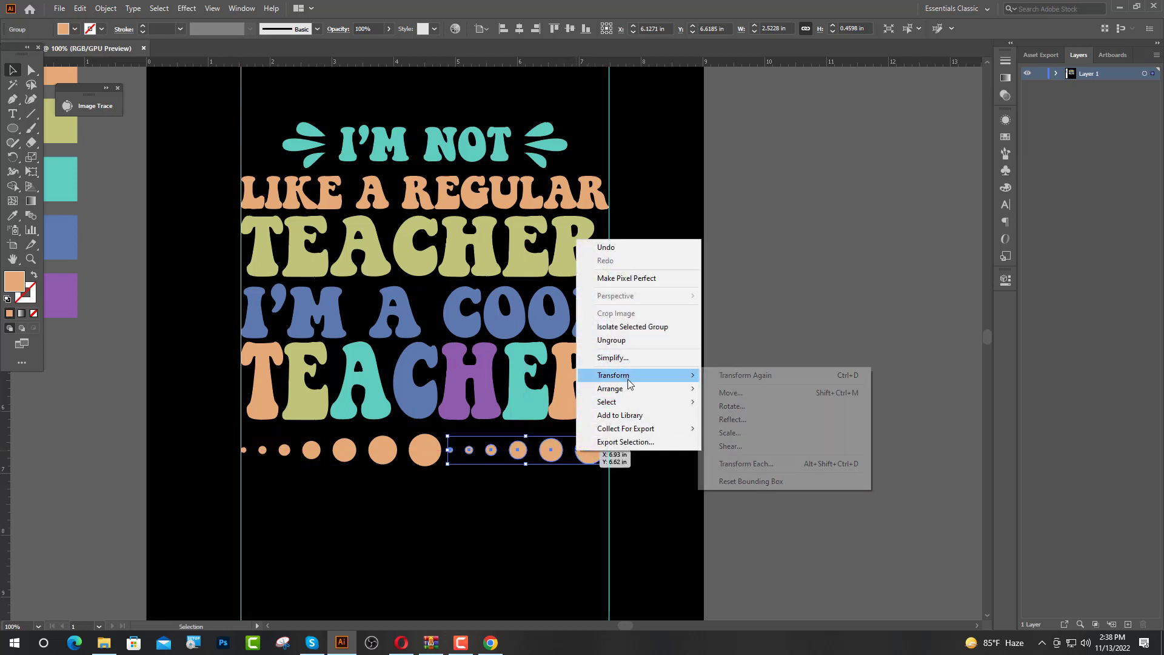
left_click(732, 421)
left_click(546, 394)
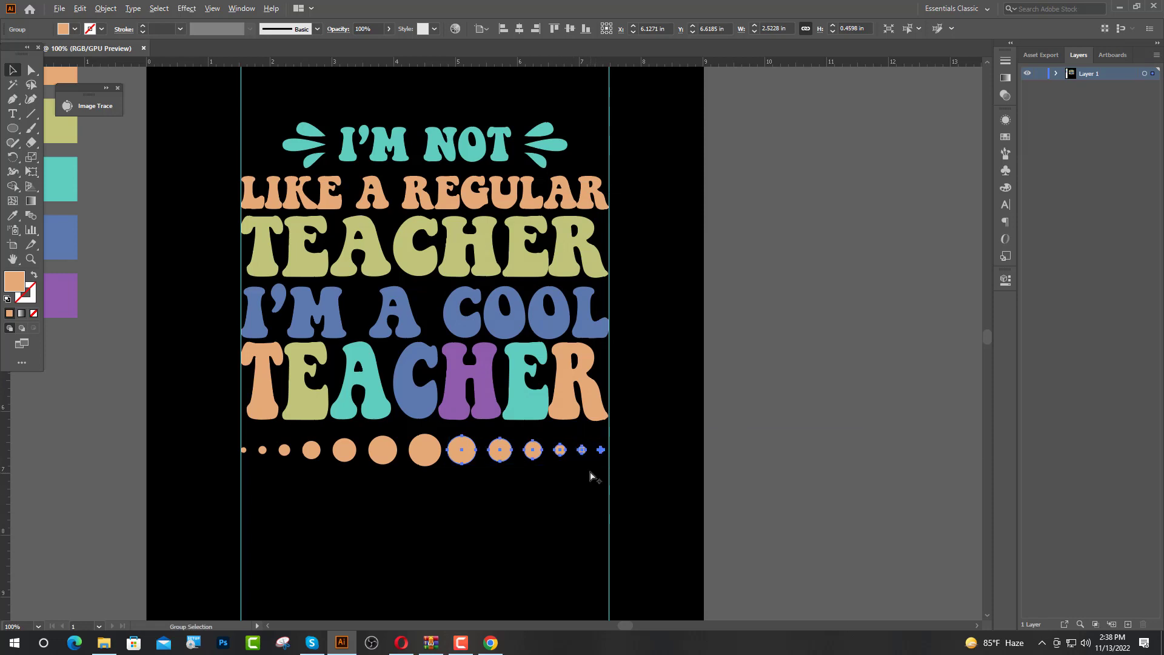
Shift the mirrored circle group sideways until its smallest circle touches the right guide.
scroll(590, 474, "up", 4)
left_click_drag(264, 421, 292, 420)
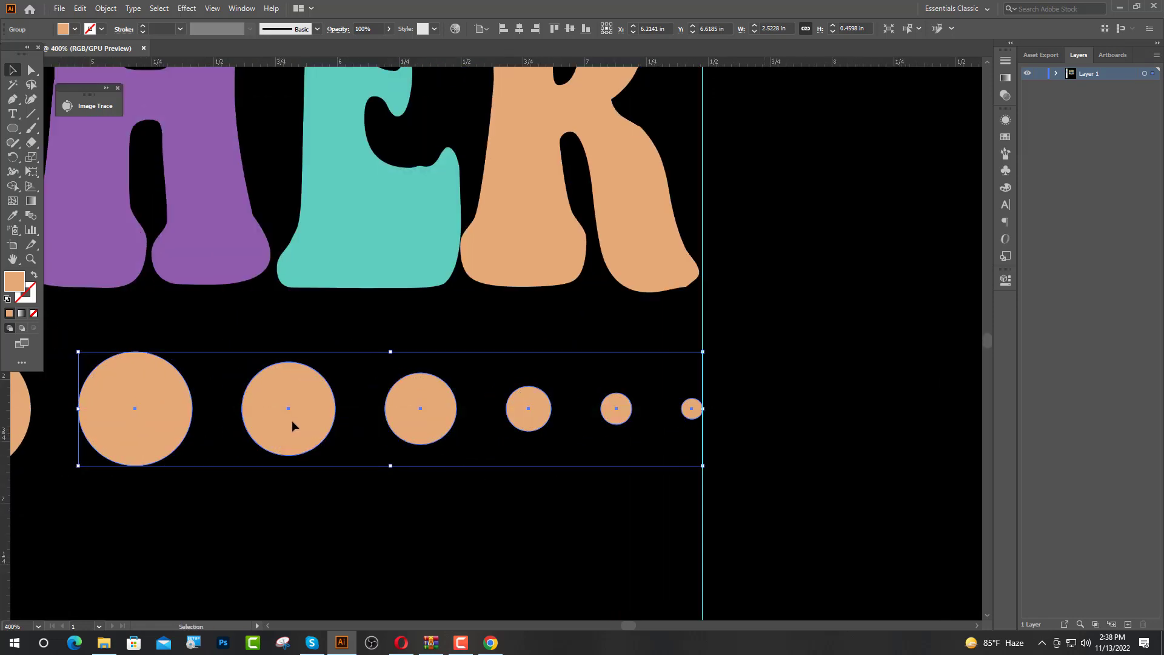
left_click(553, 494)
scroll(549, 488, "down", 4)
Fill the whole row of circles with a lighter tint of the blue swatch colour, 99ADC9.
left_click_drag(363, 445, 466, 499)
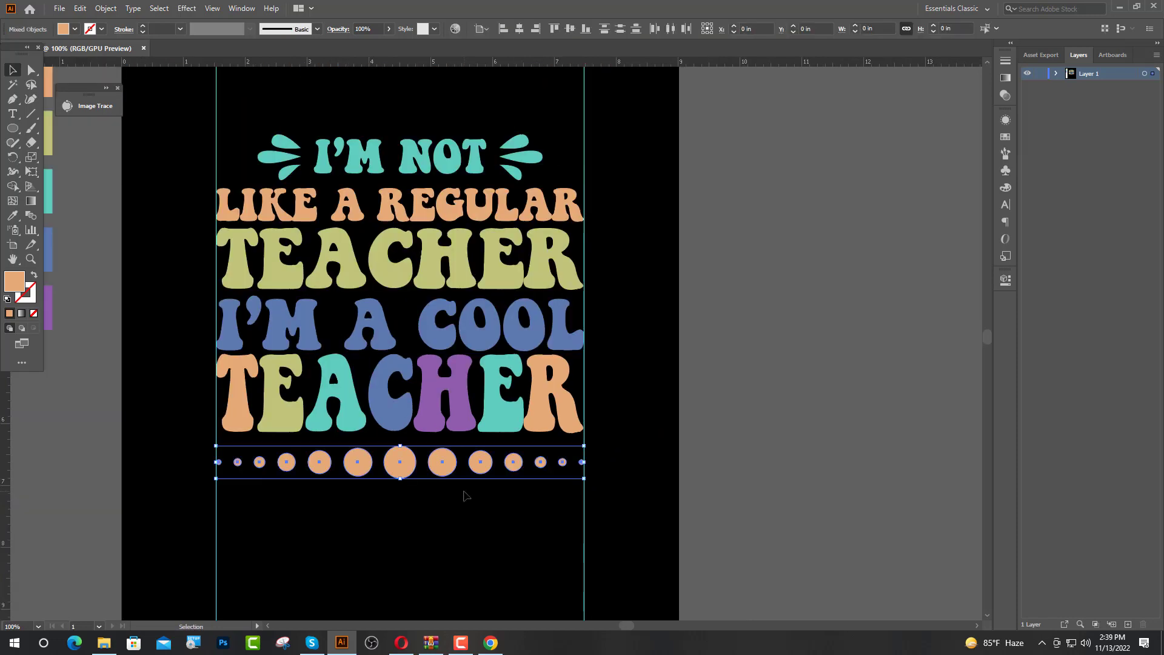
left_click(13, 217)
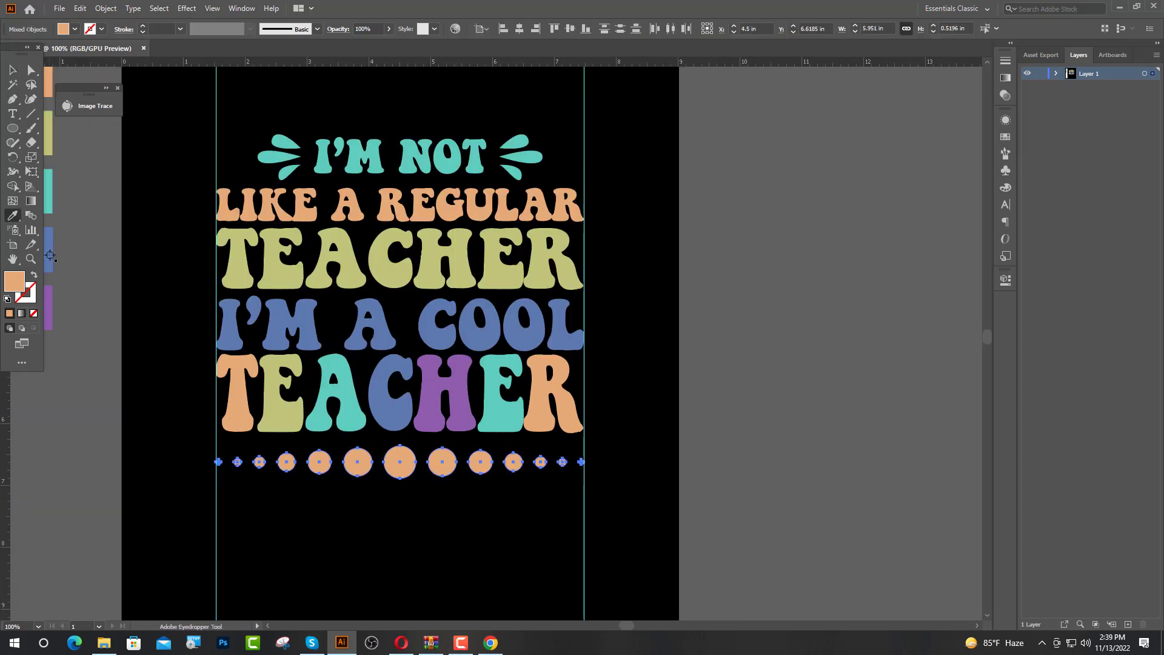
left_click(53, 255)
double_click(9, 288)
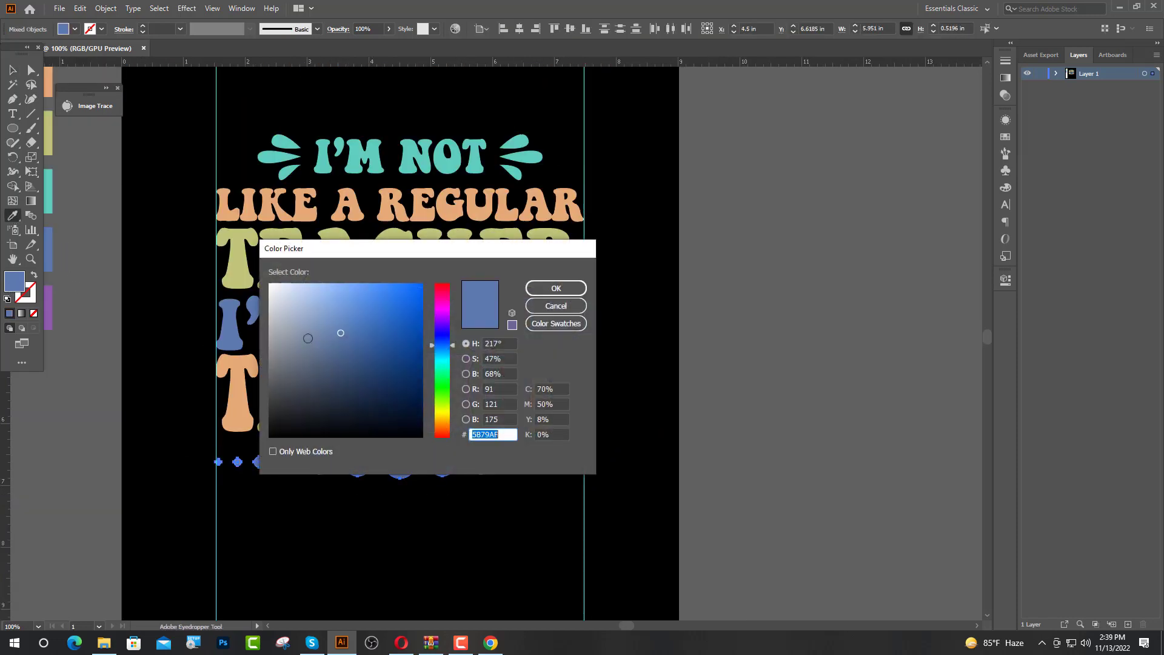
left_click_drag(328, 325, 306, 315)
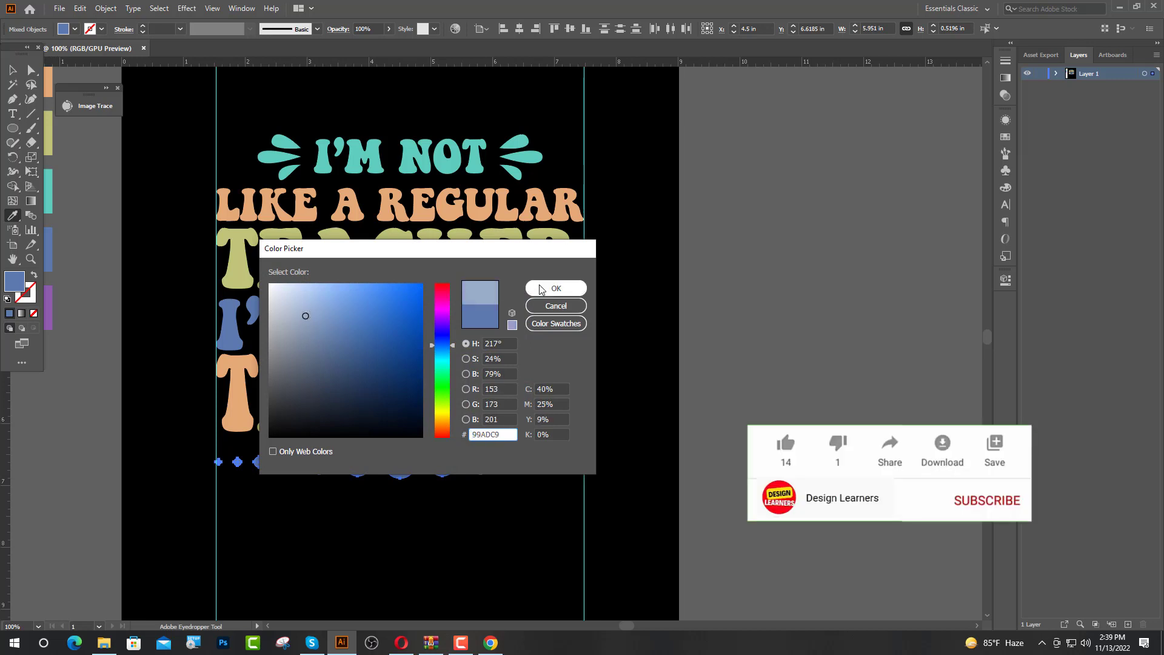
left_click(556, 289)
key("v")
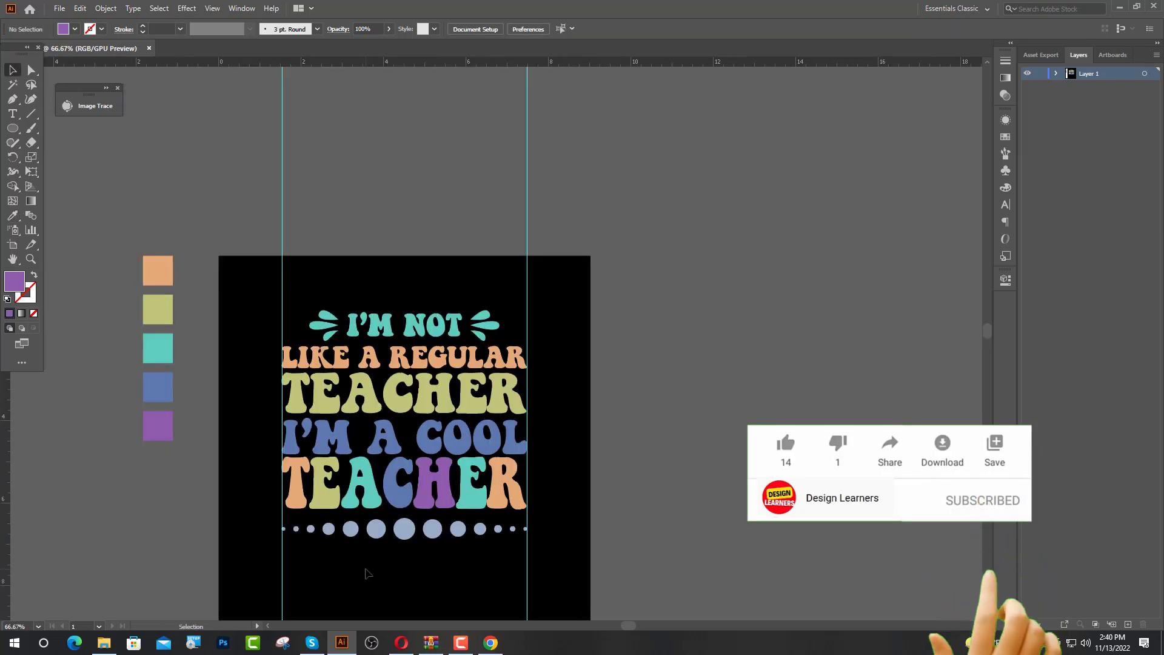
Move everything below "I'M NOT" down together to widen the gap beneath that line.
left_click_drag(367, 573, 431, 367)
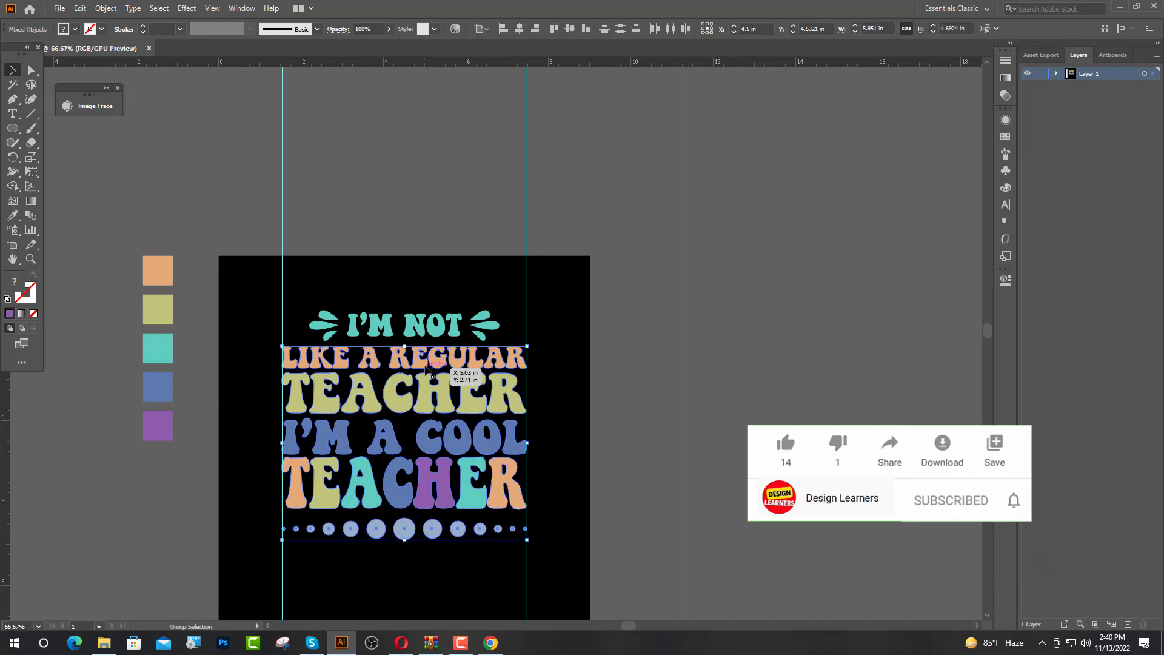
scroll(418, 364, "up", 1)
scroll(424, 371, "up", 3)
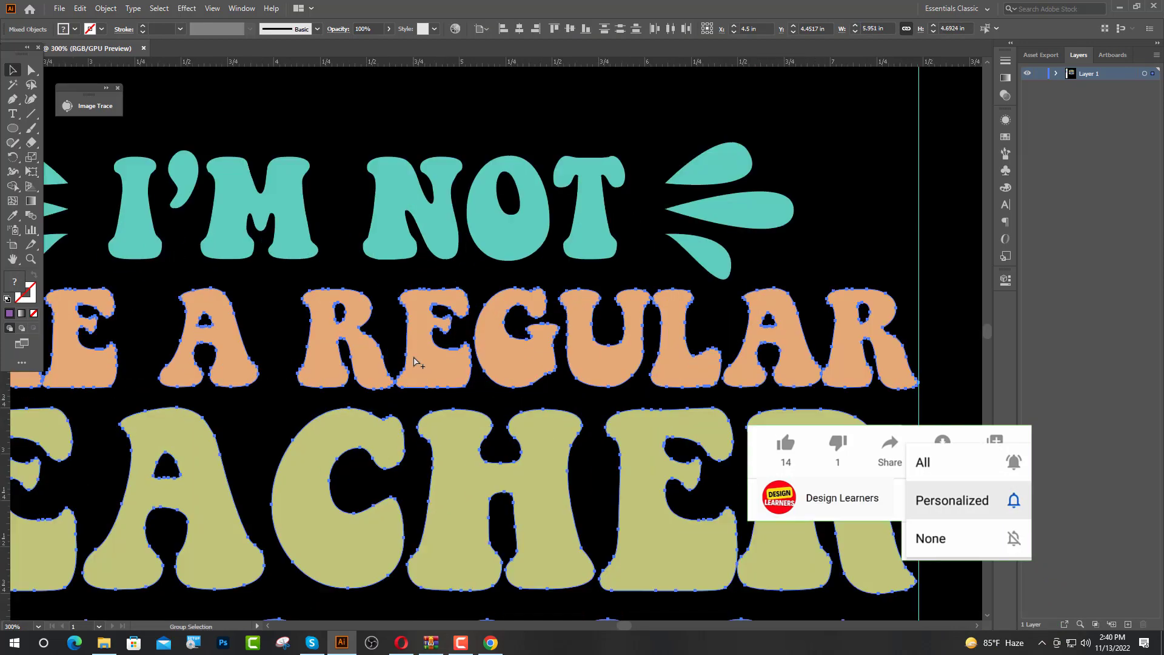
key("a")
left_click_drag(440, 377, 440, 355)
key("Down")
key("Down")
key("Down")
key("Down")
key("Down")
key("Down")
key("Down")
key("Down")
key("Down")
key("Down")
key("Down")
key("Down")
key("Down")
key("Down")
key("Down")
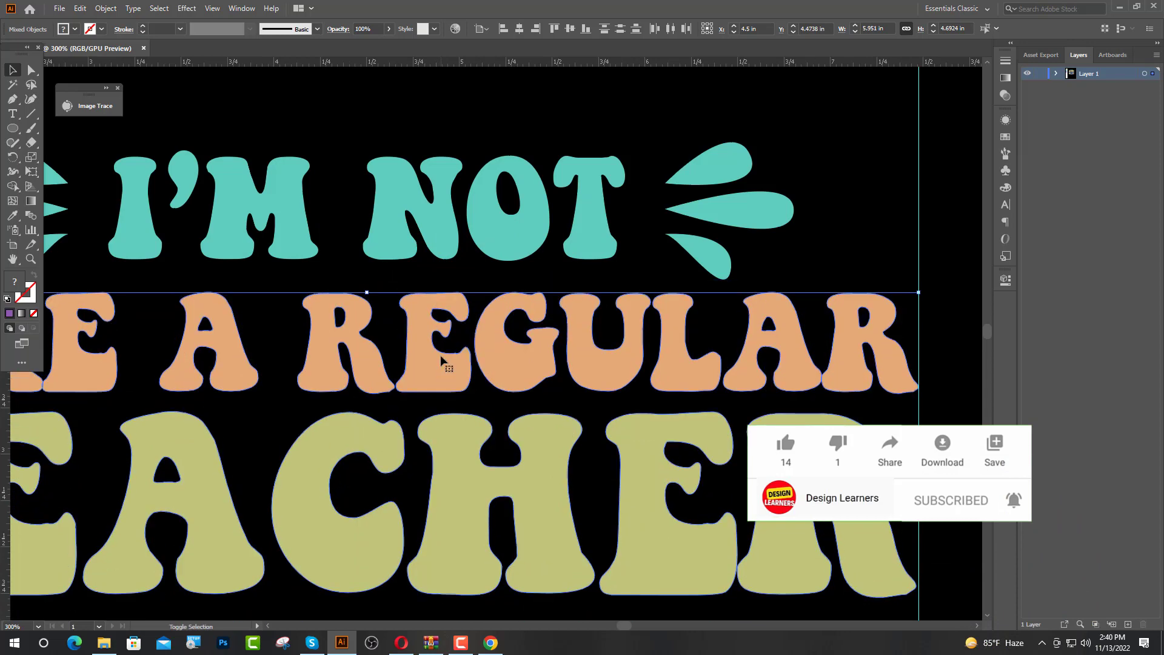
Move everything below "LIKE A REGULAR" up against that line and back down together to set an even gap beneath it.
left_click(512, 376, "shift")
left_click_drag(533, 519, 532, 499)
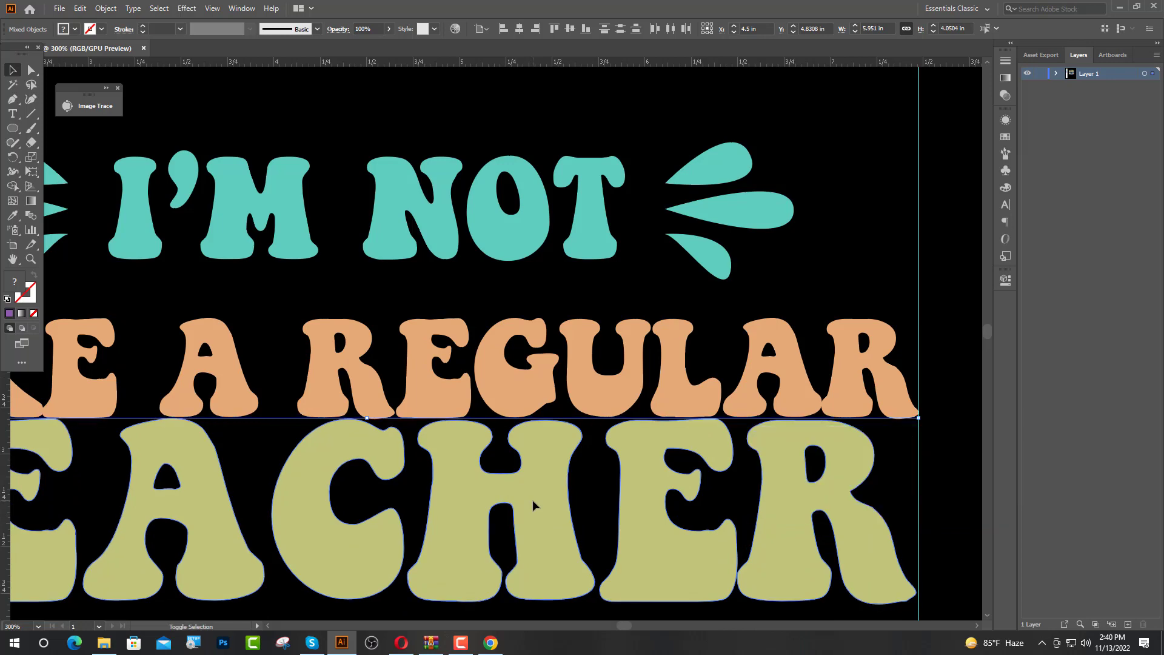
key("Down")
key("Down")
key("Down")
key("Down")
key("Down")
key("Down")
key("Down")
key("Down")
key("Down")
key("Down")
key("Down")
key("Down")
key("Down")
key("Down")
key("Down")
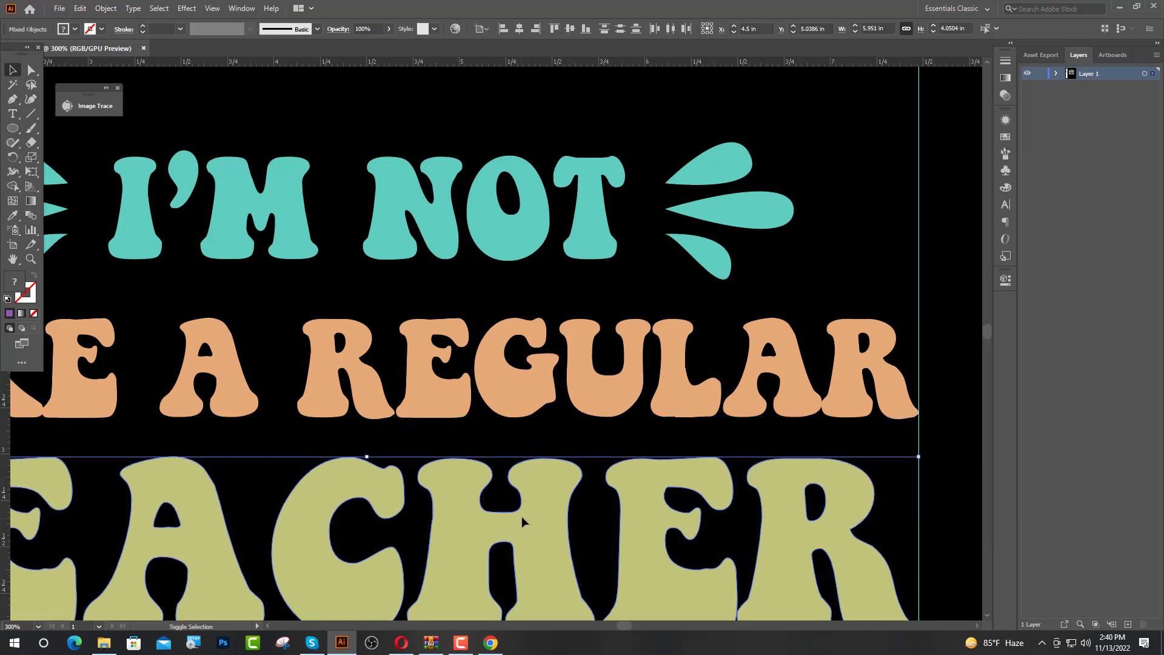
Space "I'M A COOL" and everything under it evenly below the green "TEACHER" line.
scroll(475, 524, "down", 5)
left_click_drag(470, 527, 468, 513)
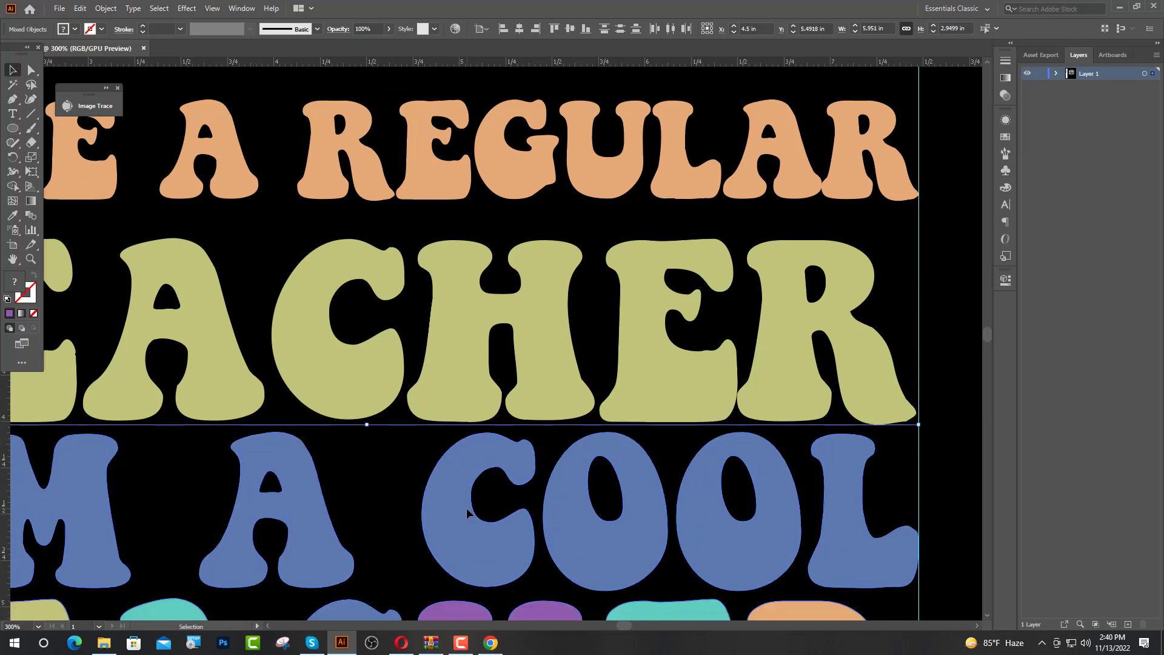
key("shift+Down")
key("shift+Down")
key("shift+Down")
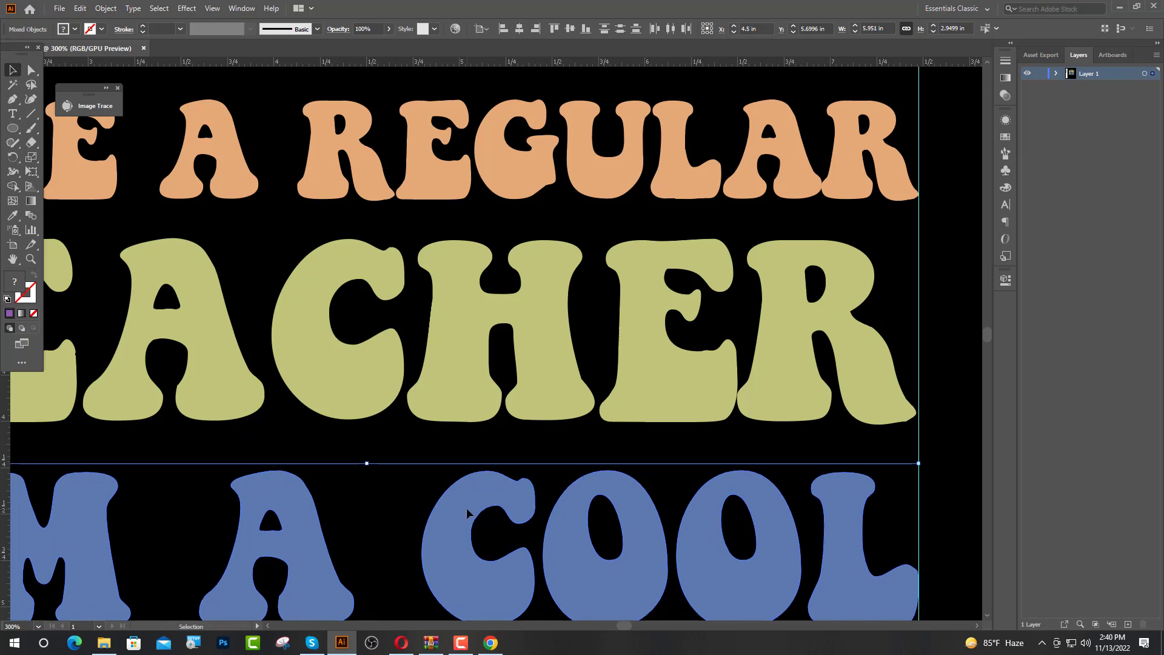
Move the multicoloured "TEACHER" and the circle row together to set an even gap below "I'M A COOL".
scroll(466, 513, "down", 1)
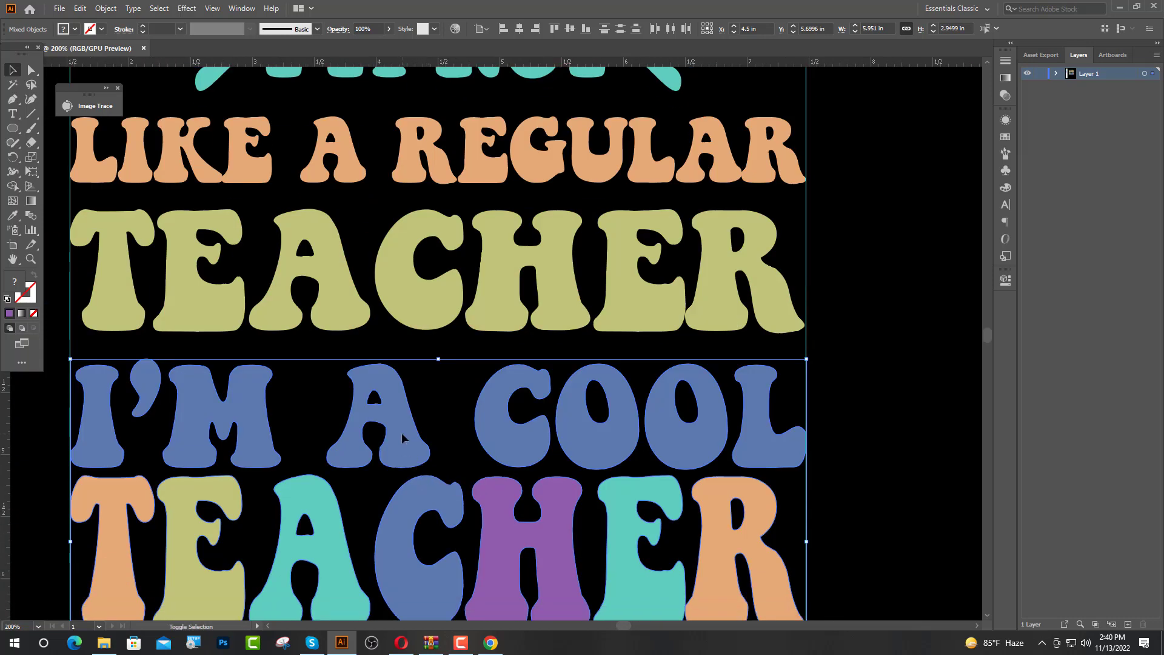
left_click(423, 467)
scroll(424, 466, "down", 1)
scroll(415, 470, "up", 2)
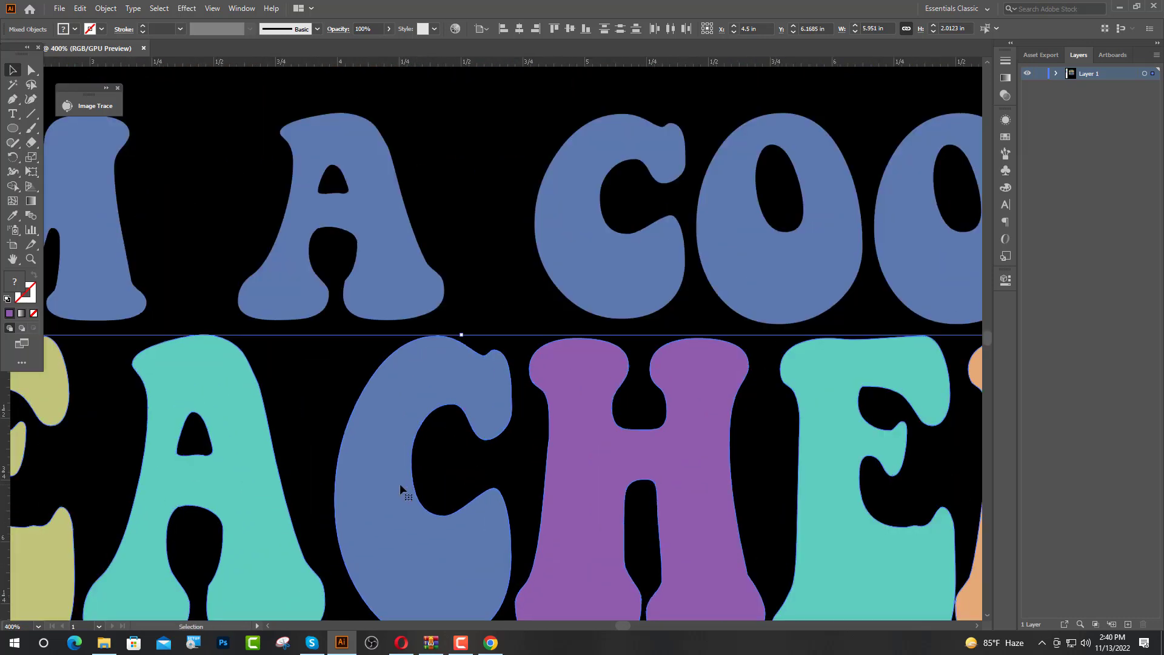
left_click_drag(400, 483, 400, 473)
key("Down")
key("Down")
key("Down")
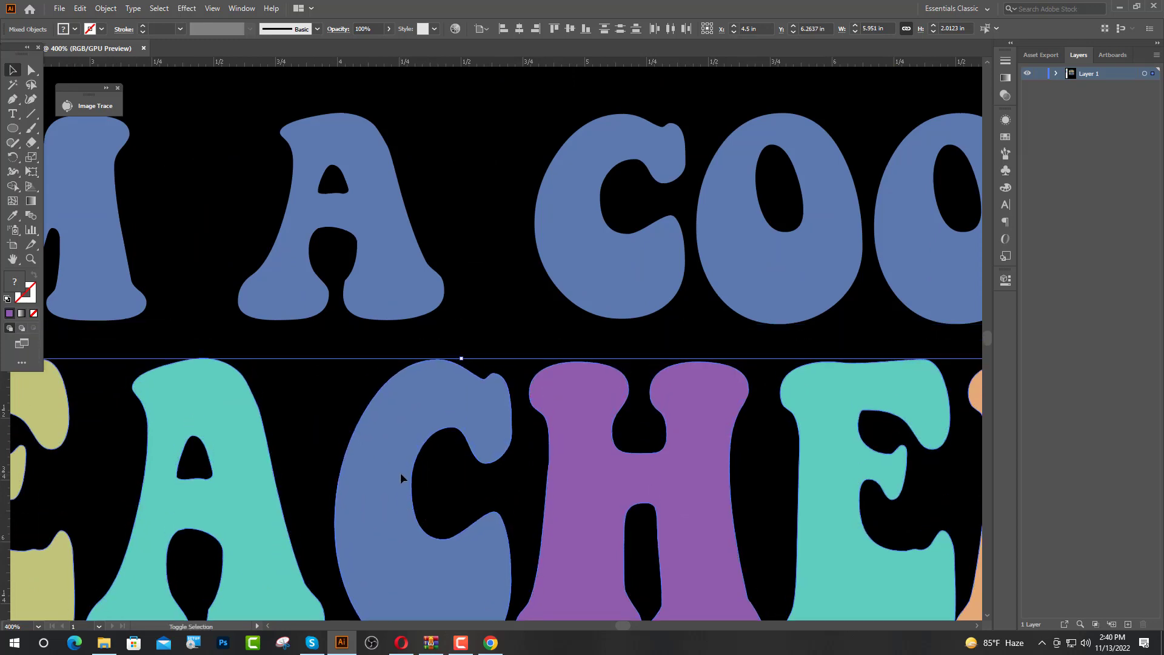
Align the circle row with the base of the multicoloured "TEACHER", and lower it to match the other line gaps.
scroll(400, 471, "down", 2)
scroll(493, 424, "down", 3)
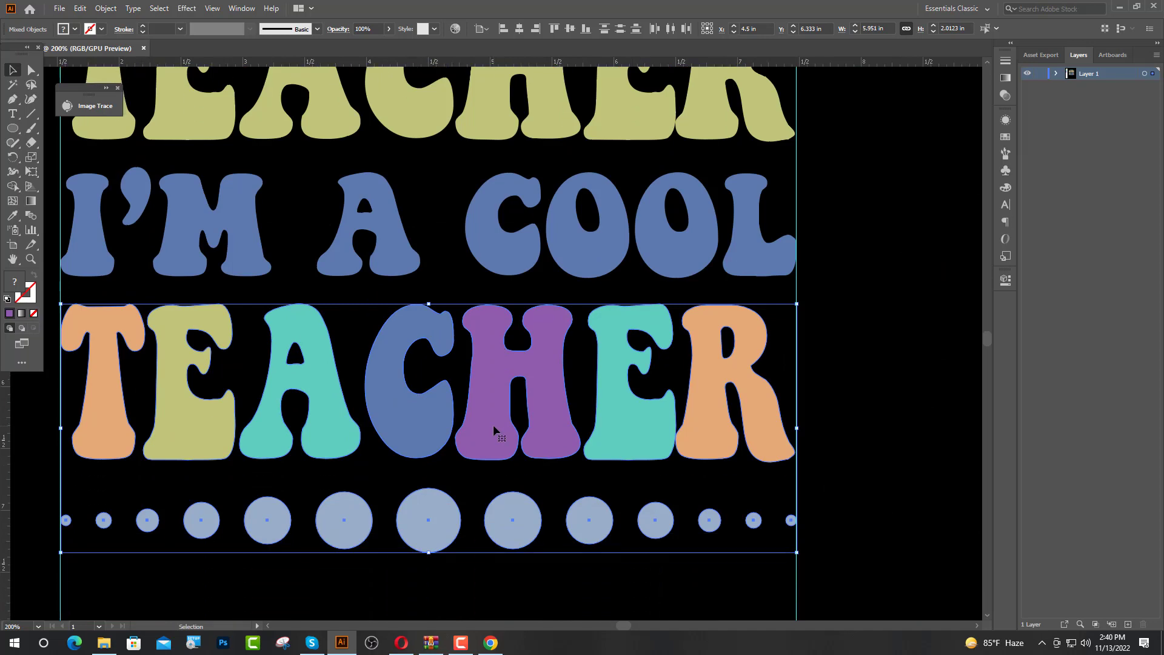
left_click(427, 429, "shift")
left_click_drag(428, 516, 429, 487)
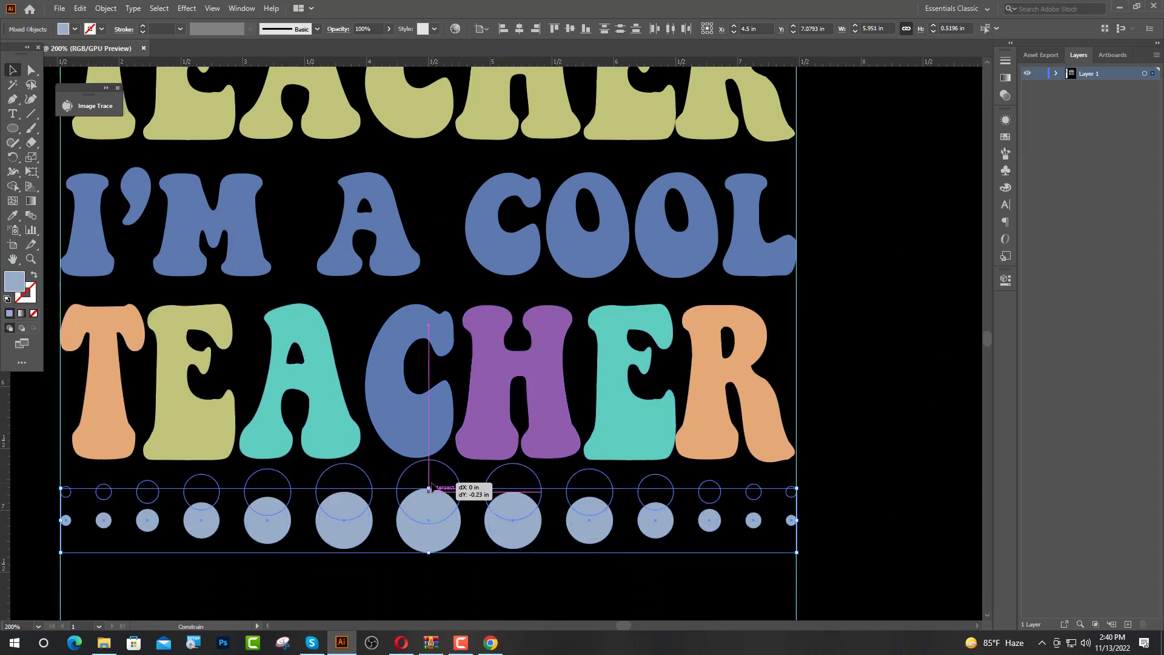
left_click_drag(429, 488, 429, 487)
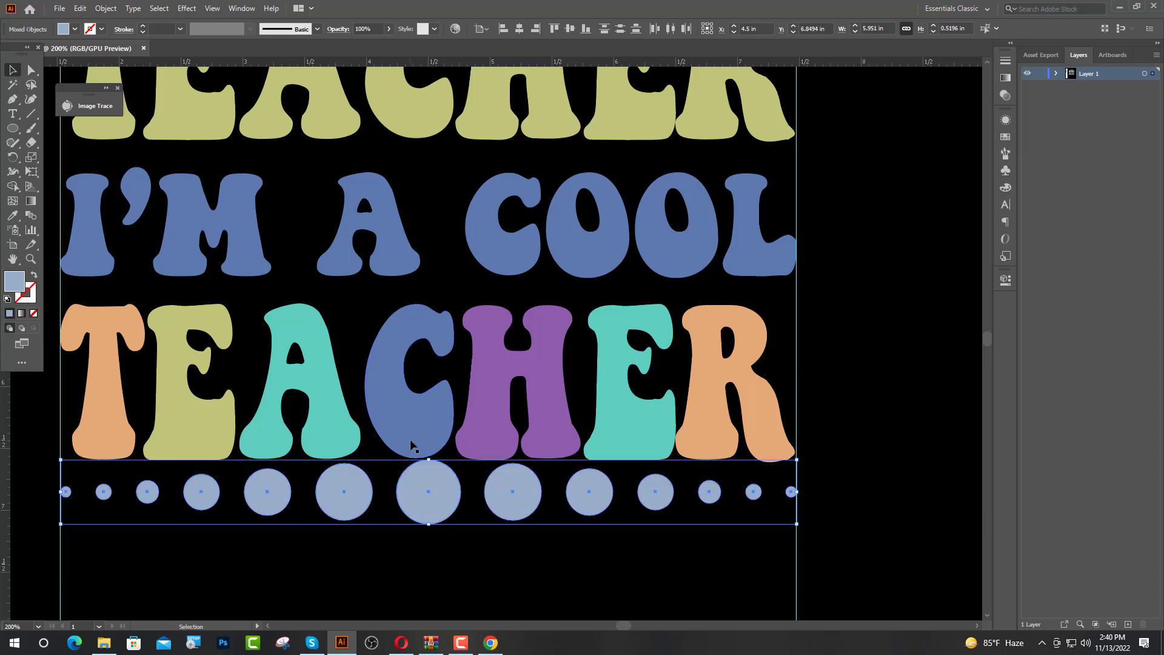
key("Down")
key("shift+Down")
key("shift+Down")
key("shift+Down")
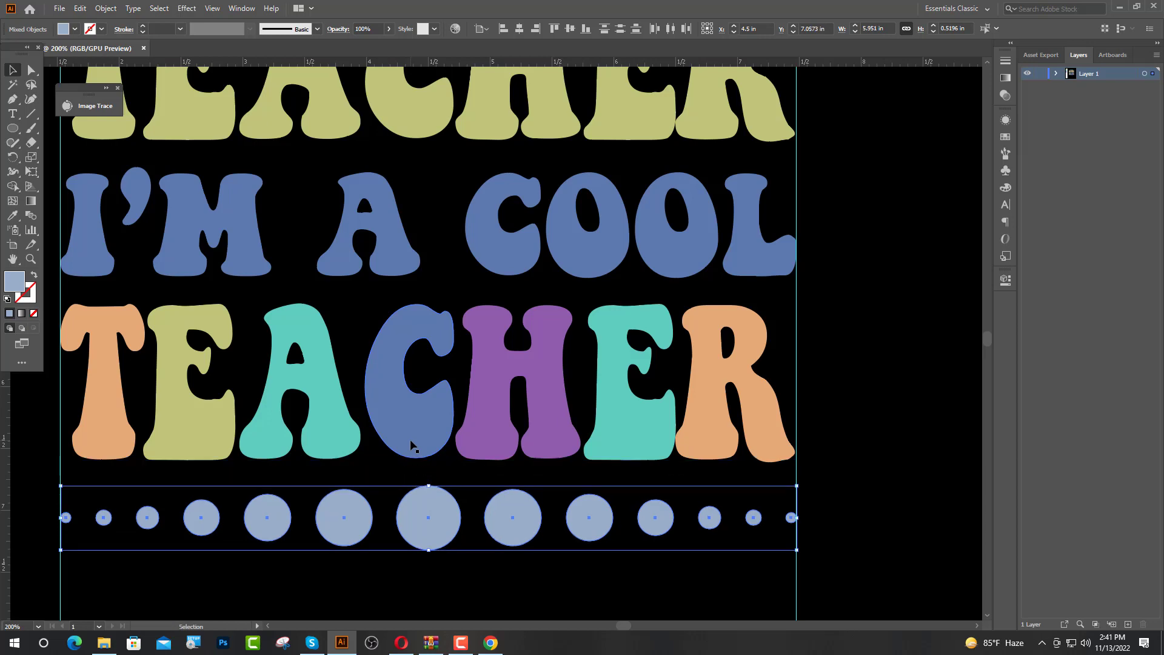
scroll(411, 445, "down", 2)
left_click(780, 383)
scroll(696, 470, "up", 1)
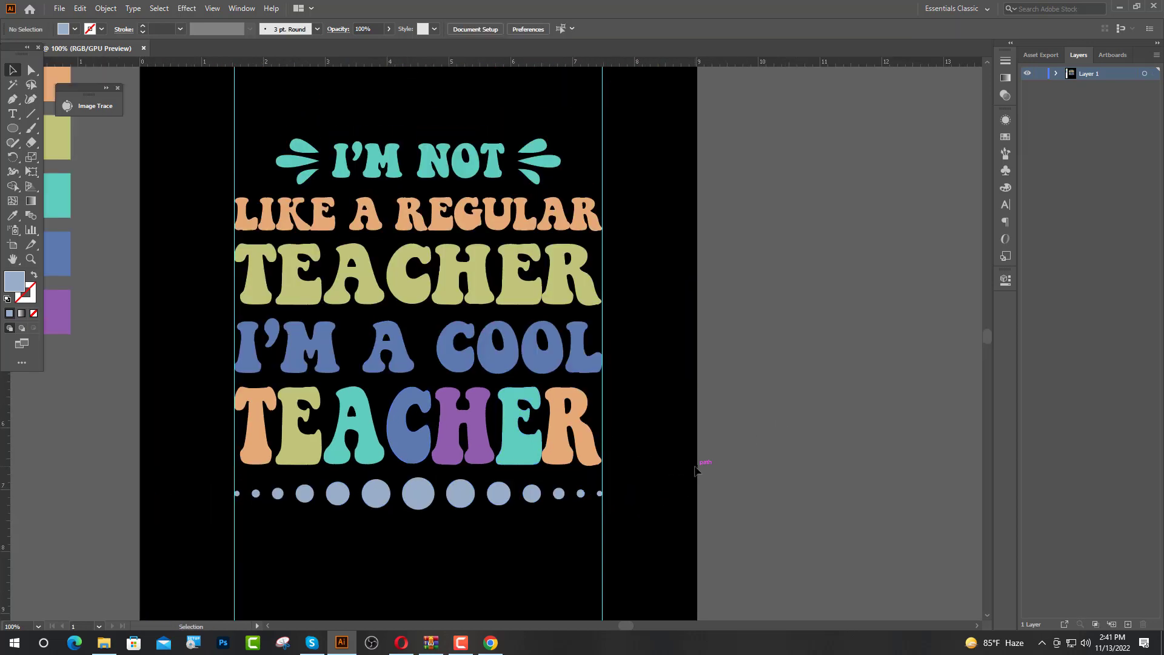
Apply a horizontal Flag envelope warp with 15% bend to "LIKE A REGULAR", the green "TEACHER" and "I'M A COOL" together.
scroll(695, 470, "up", 1)
left_click(466, 237)
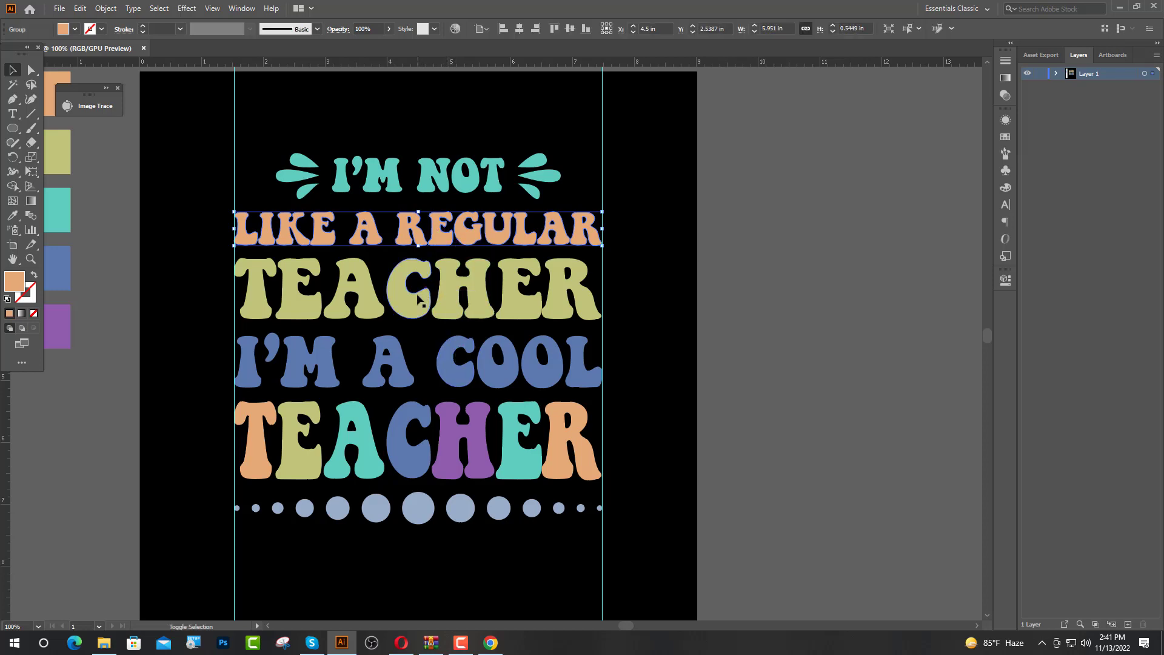
left_click(444, 286, "shift")
left_click(459, 363, "shift")
key("ctrl+=")
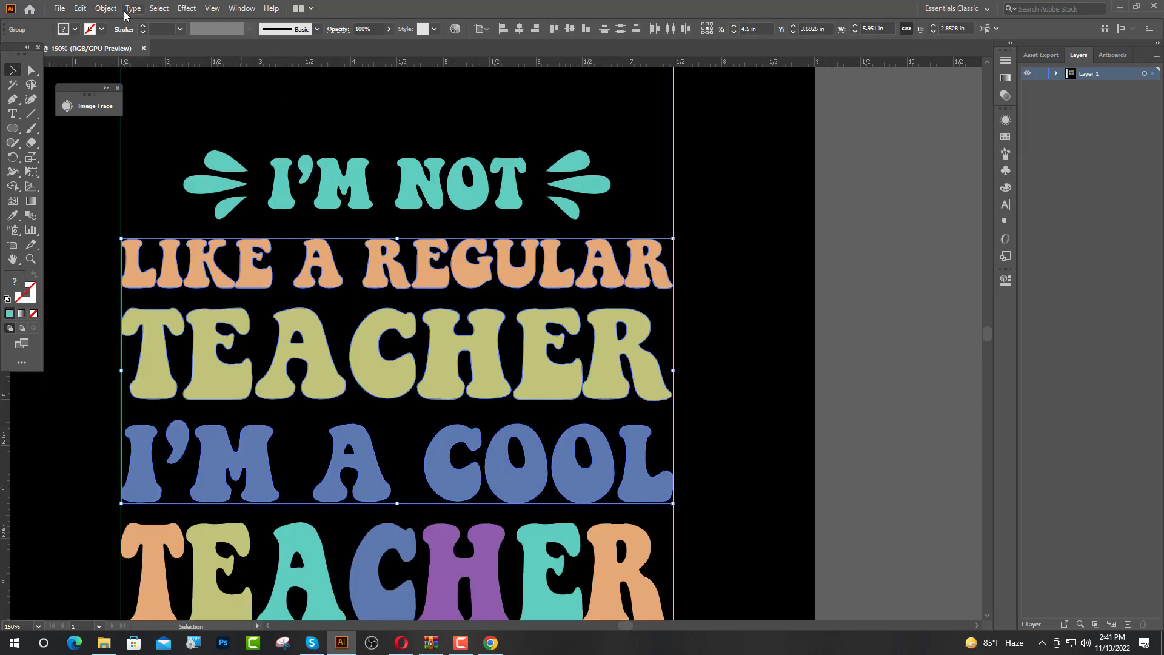
left_click(106, 8)
mouse_move(240, 357)
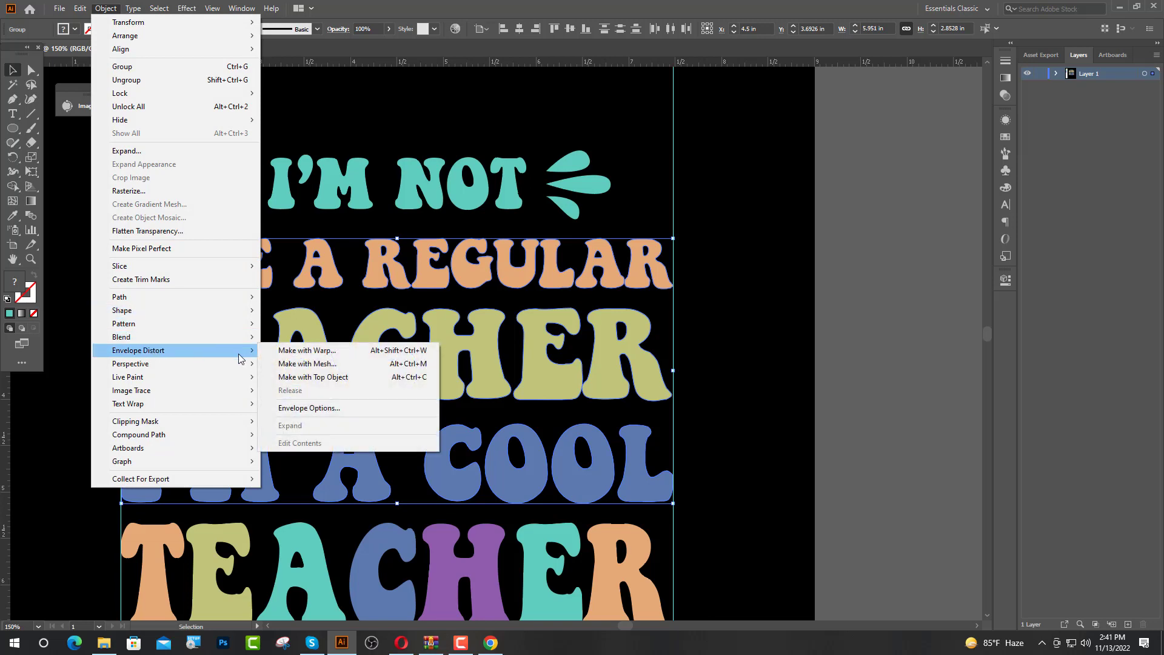
left_click(319, 352)
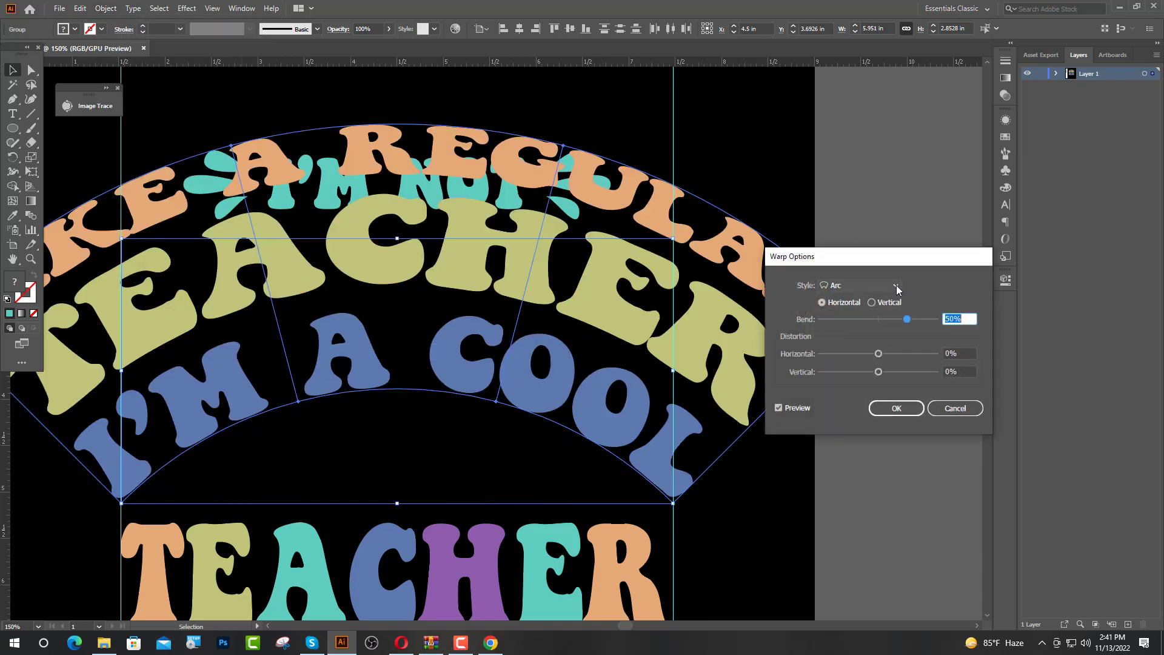
left_click(897, 287)
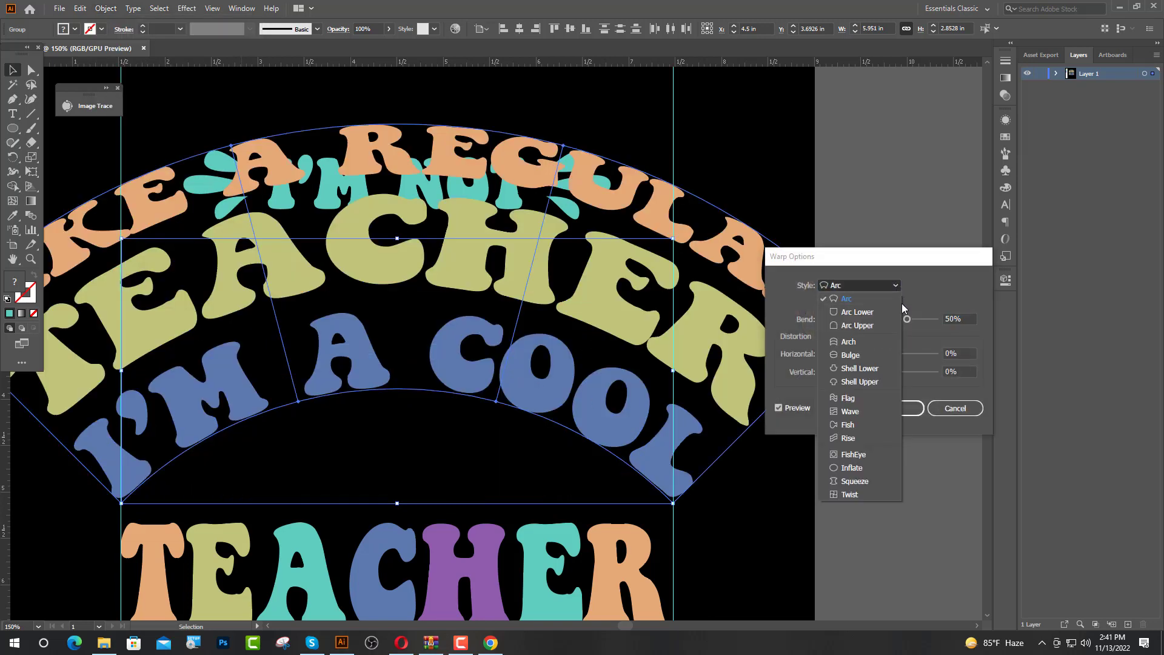
left_click(848, 400)
left_click_drag(907, 319, 890, 324)
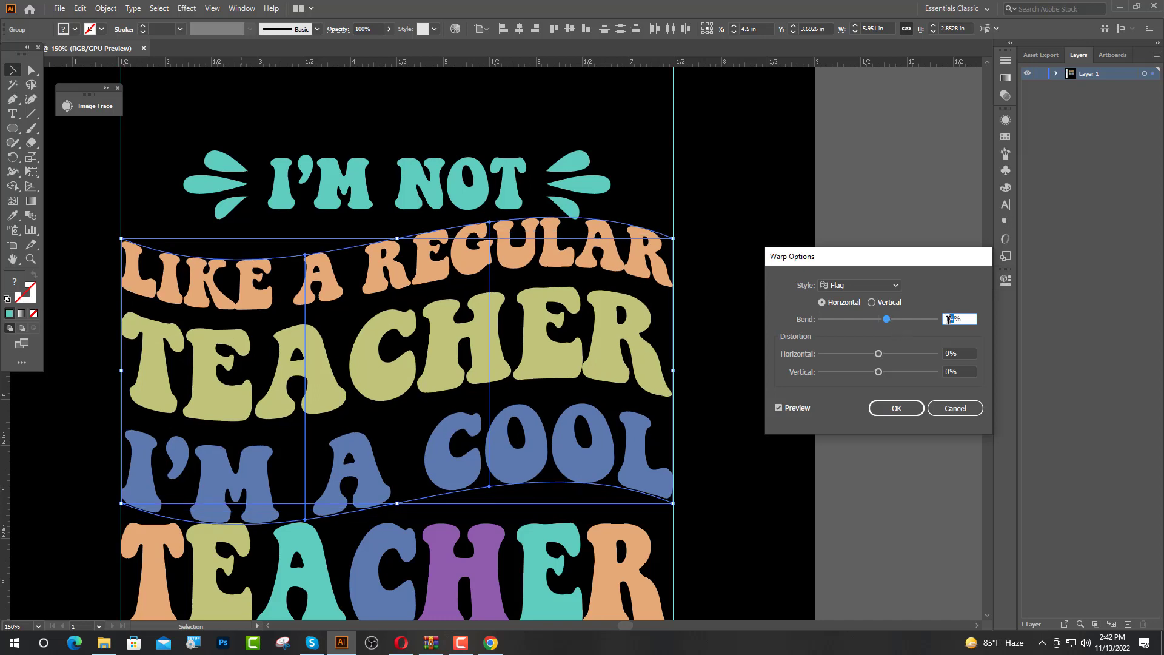
key("Return")
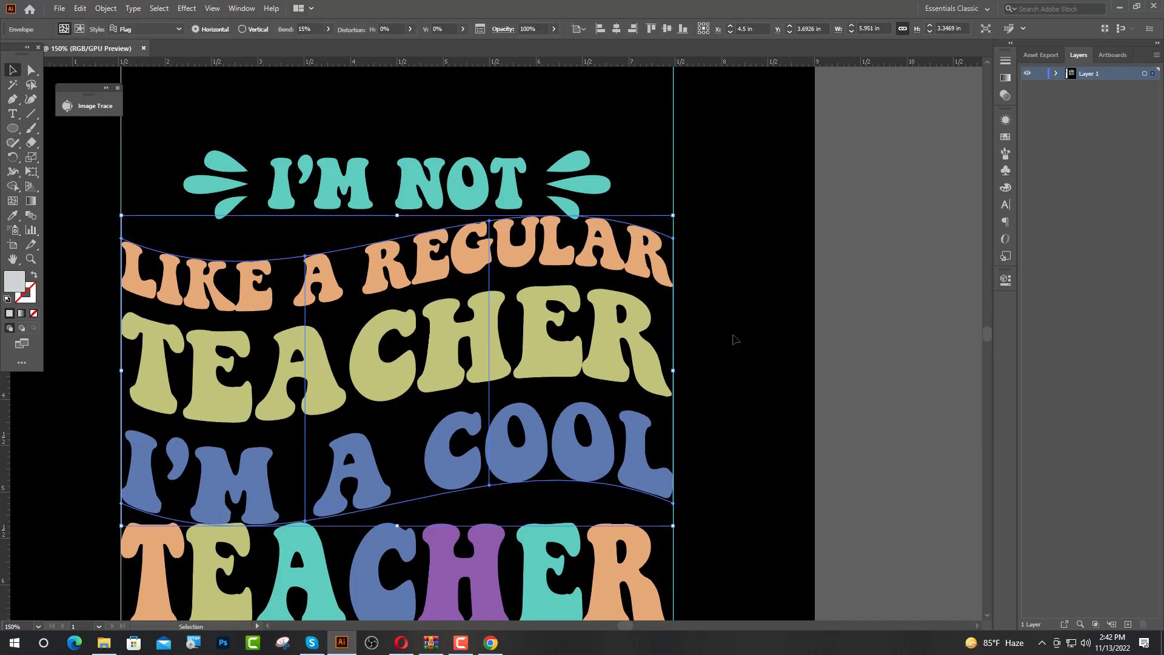
Expand the Flag-warped lines into plain artwork with the object and fill options on.
left_click(106, 7)
left_click(121, 155)
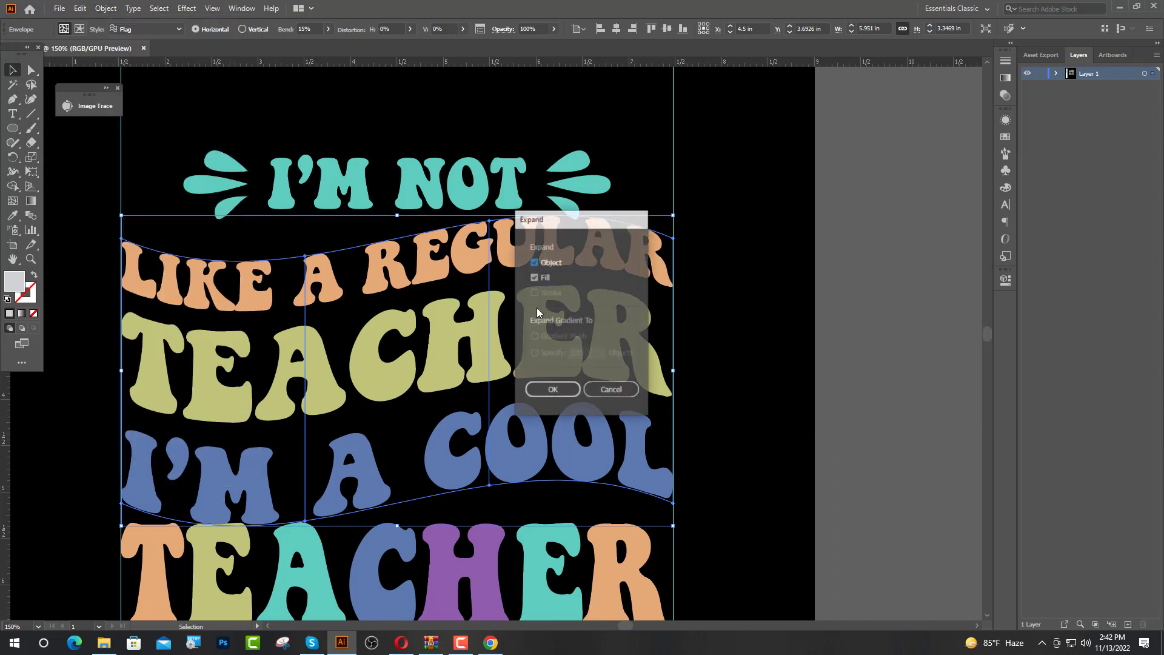
left_click(552, 389)
left_click(821, 327)
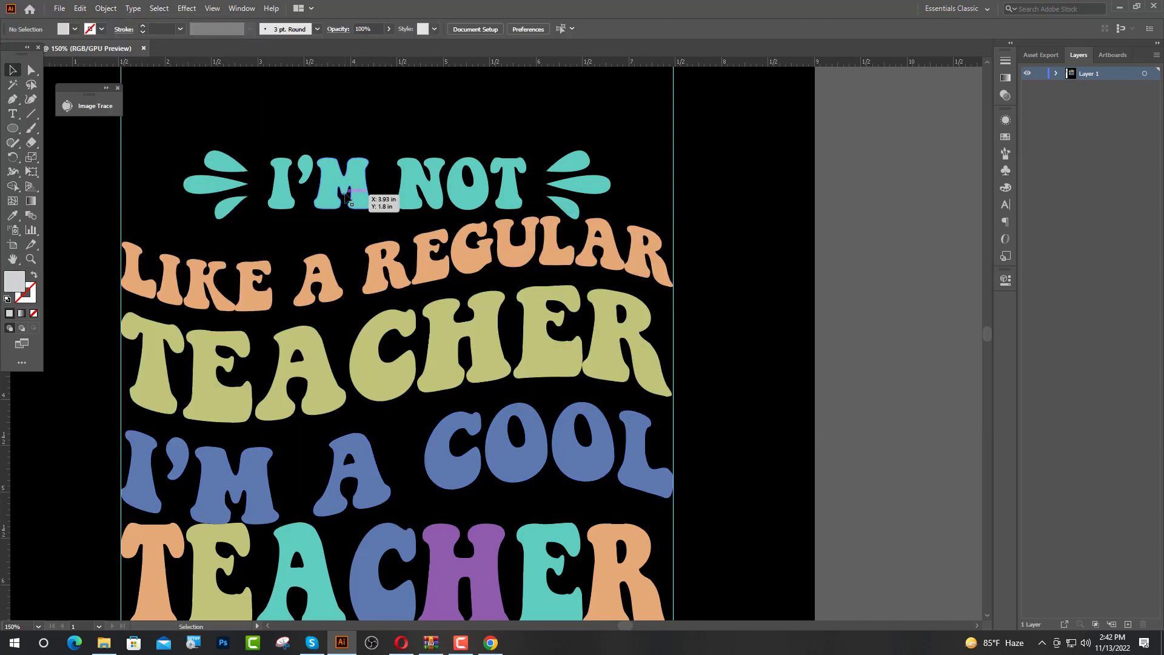
Warp the "I'M NOT" group with a horizontal Fish envelope at 35% bend.
left_click(344, 198)
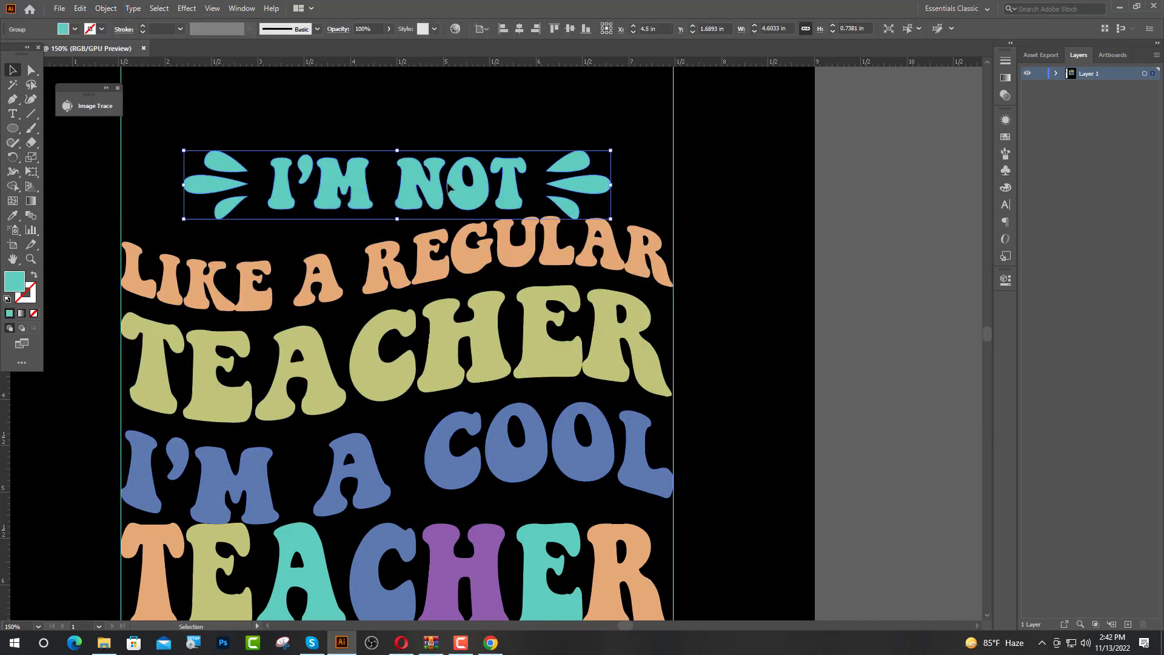
left_click(107, 8)
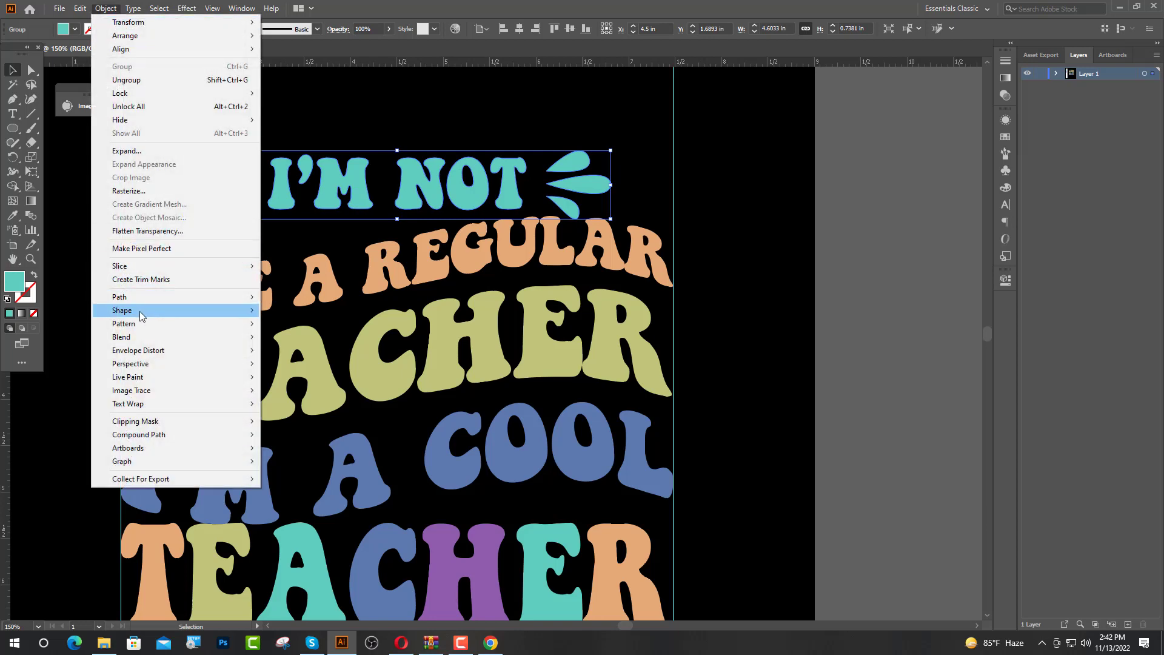
mouse_move(146, 350)
left_click(327, 351)
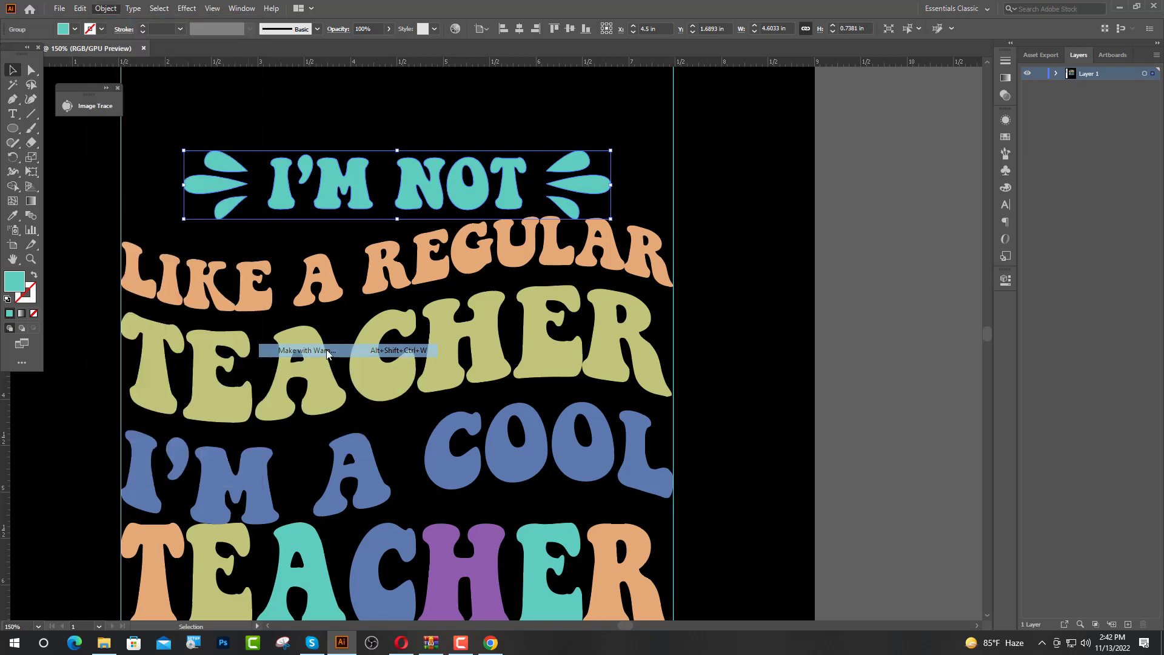
left_click(891, 286)
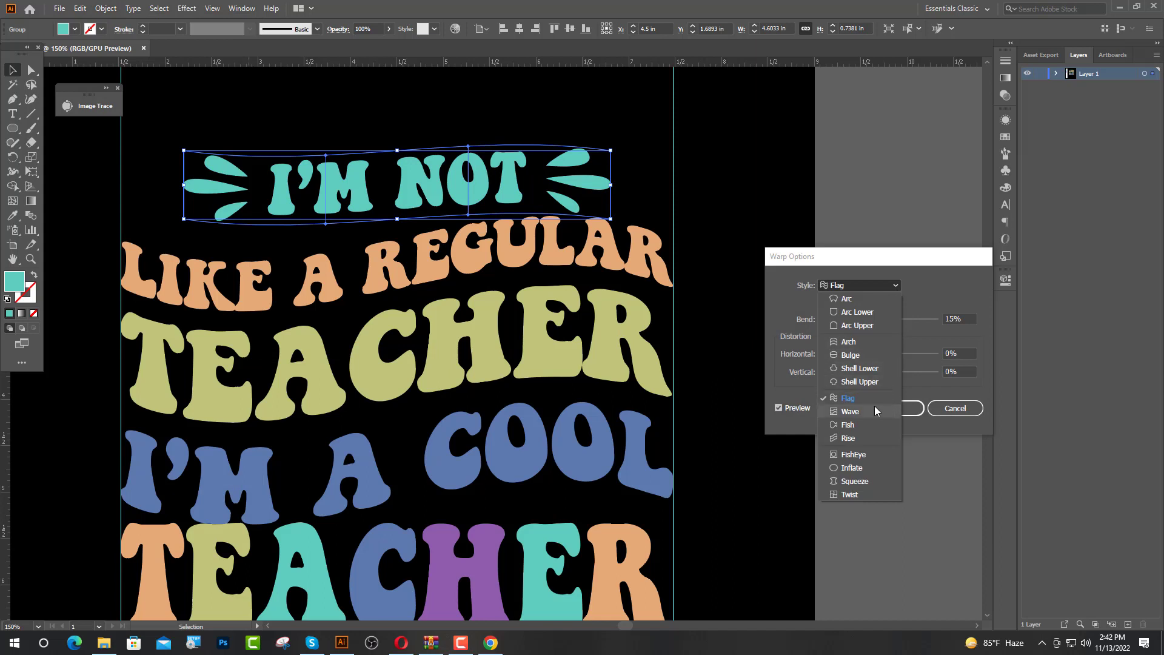
left_click(858, 426)
left_click_drag(886, 321, 871, 327)
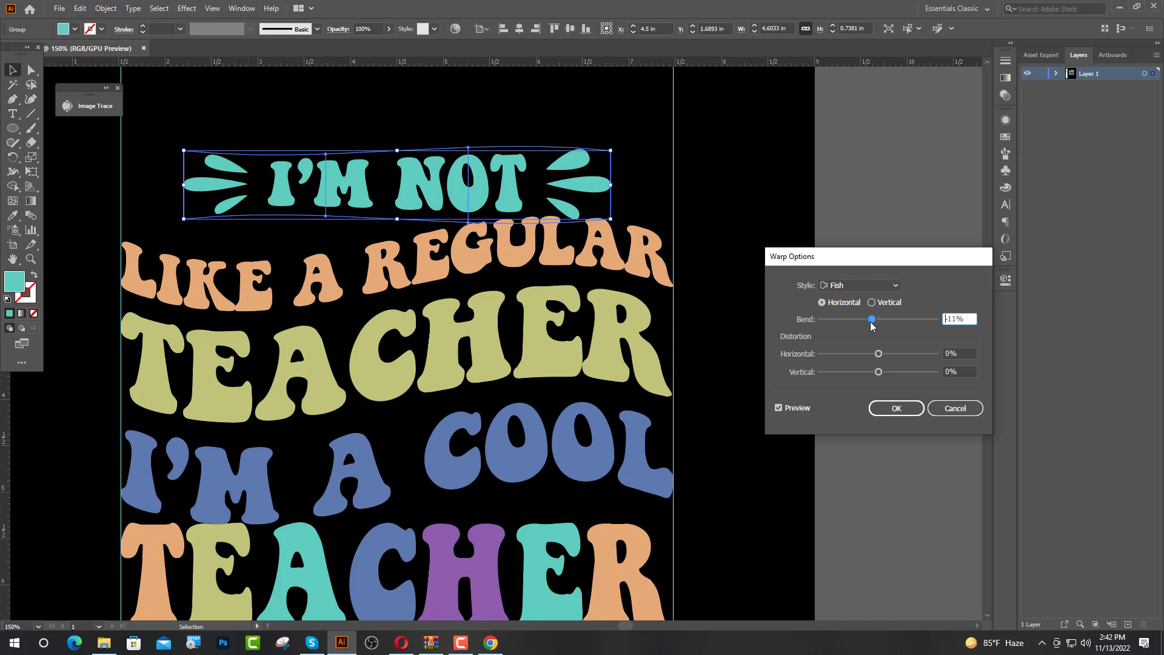
left_click_drag(887, 321, 899, 321)
left_click(896, 408)
left_click(837, 299)
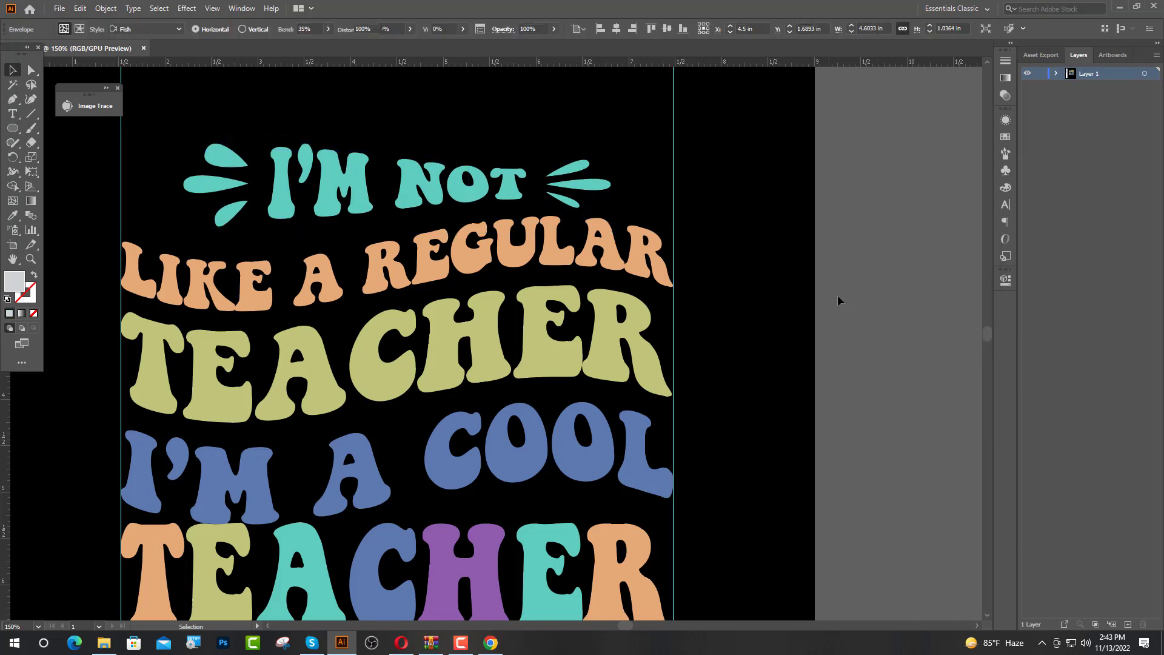
Warp the multicoloured "TEACHER" with a horizontal Fish envelope at -31% bend.
key("ctrl+minus")
left_click(506, 450)
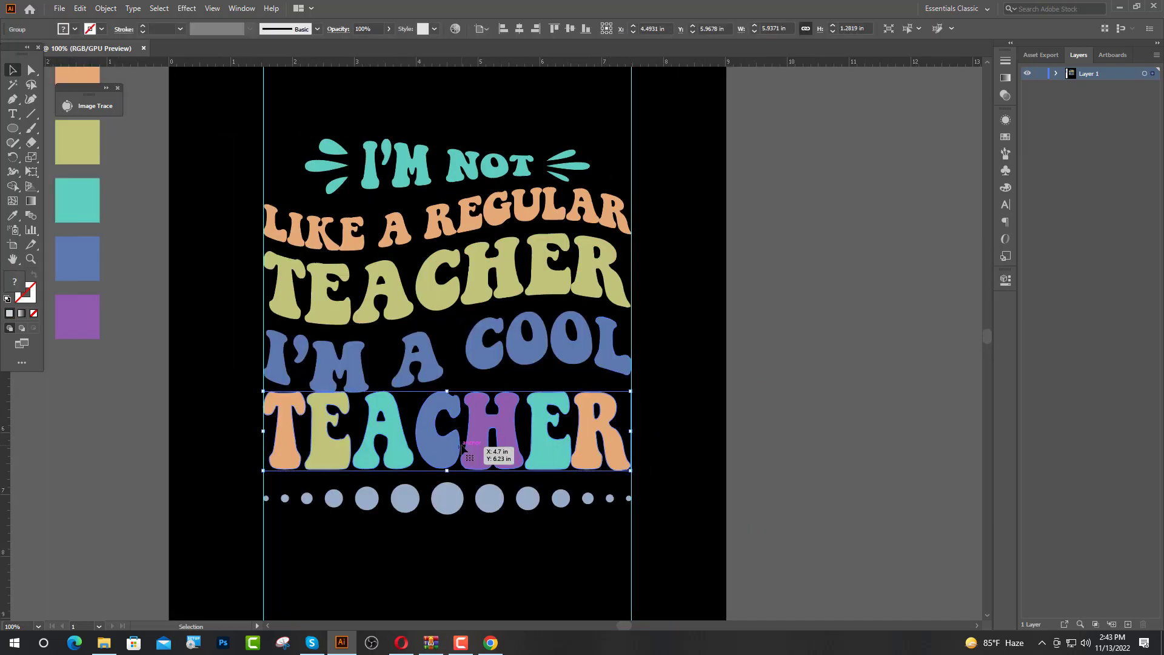
left_click(105, 8)
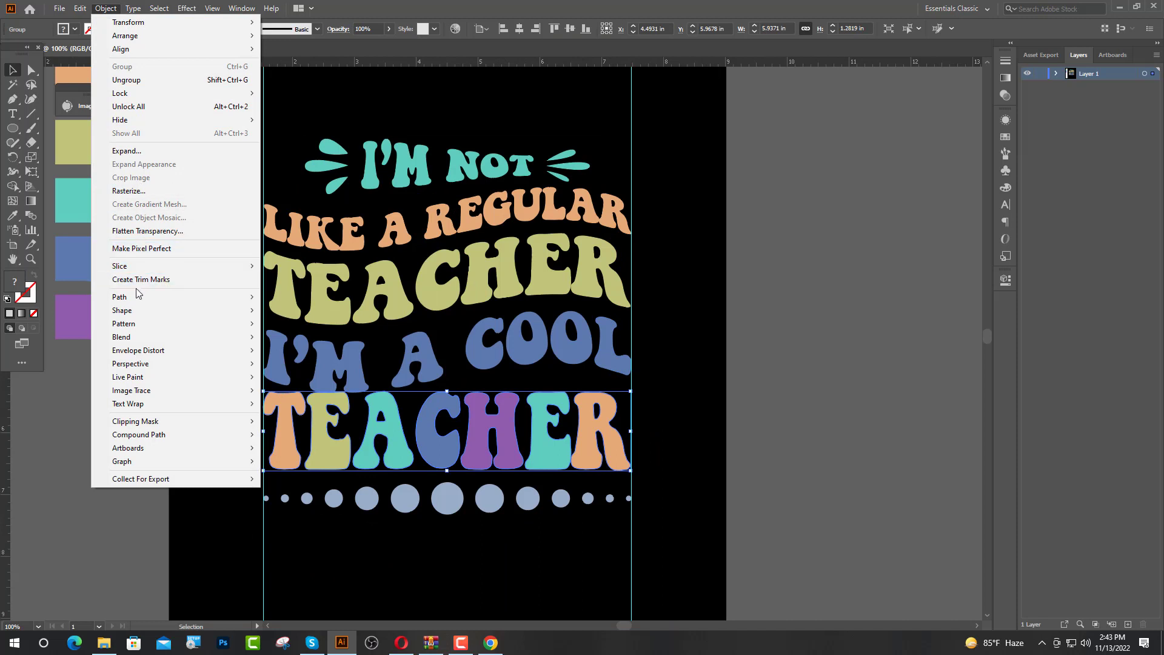
mouse_move(154, 352)
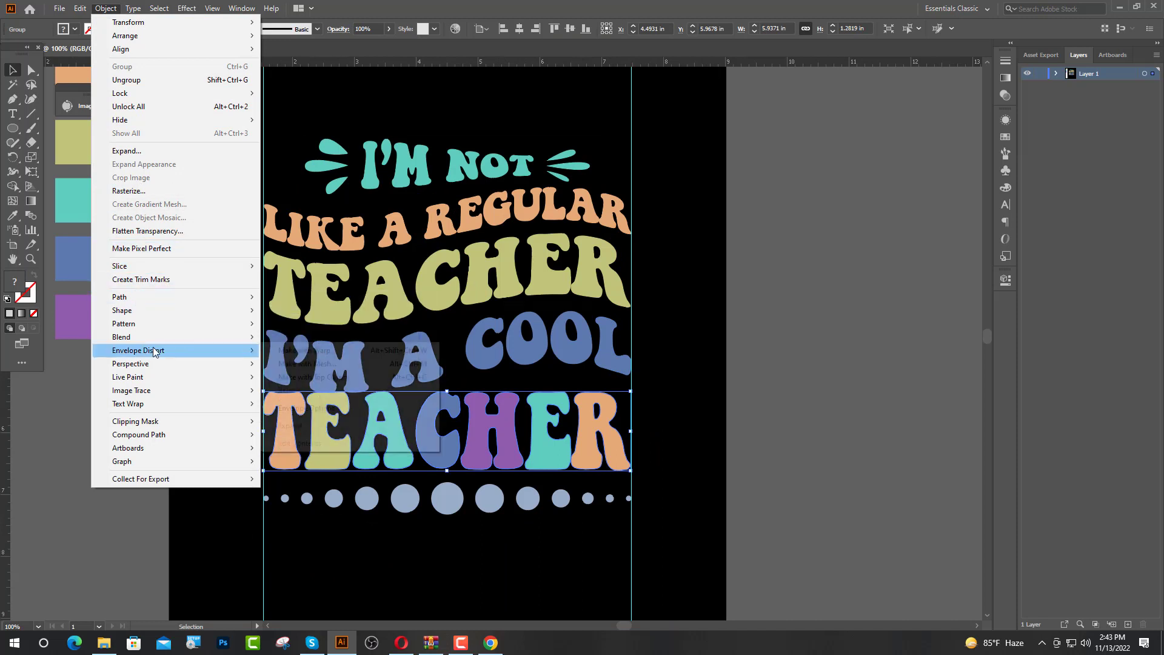
left_click(321, 351)
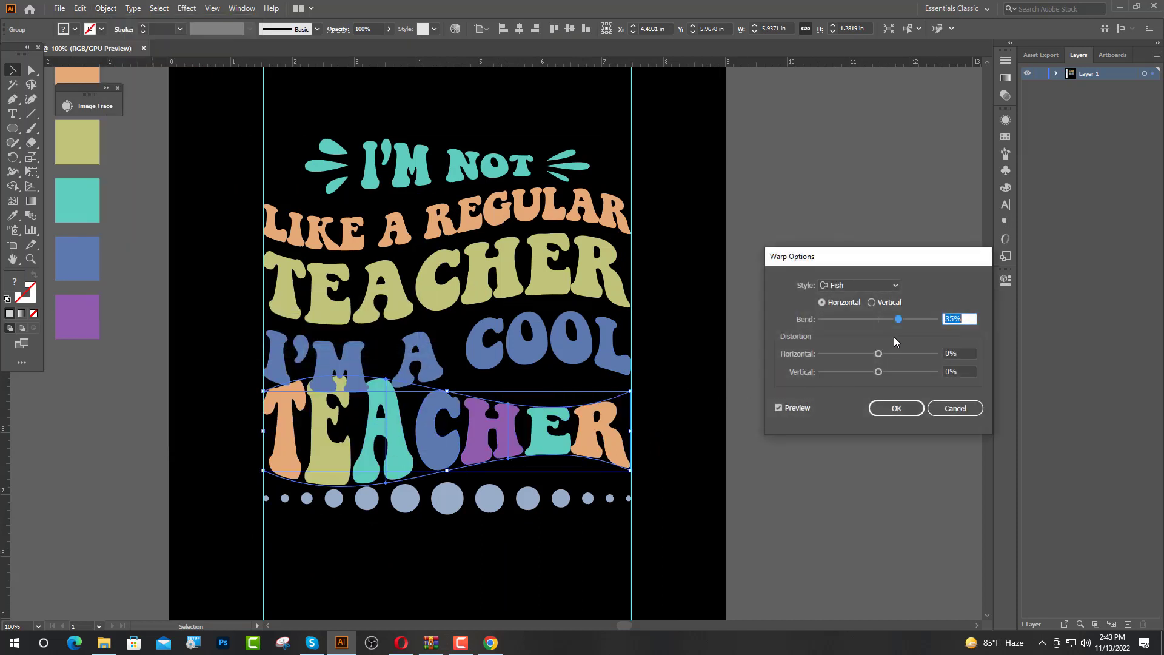
left_click_drag(898, 322, 860, 323)
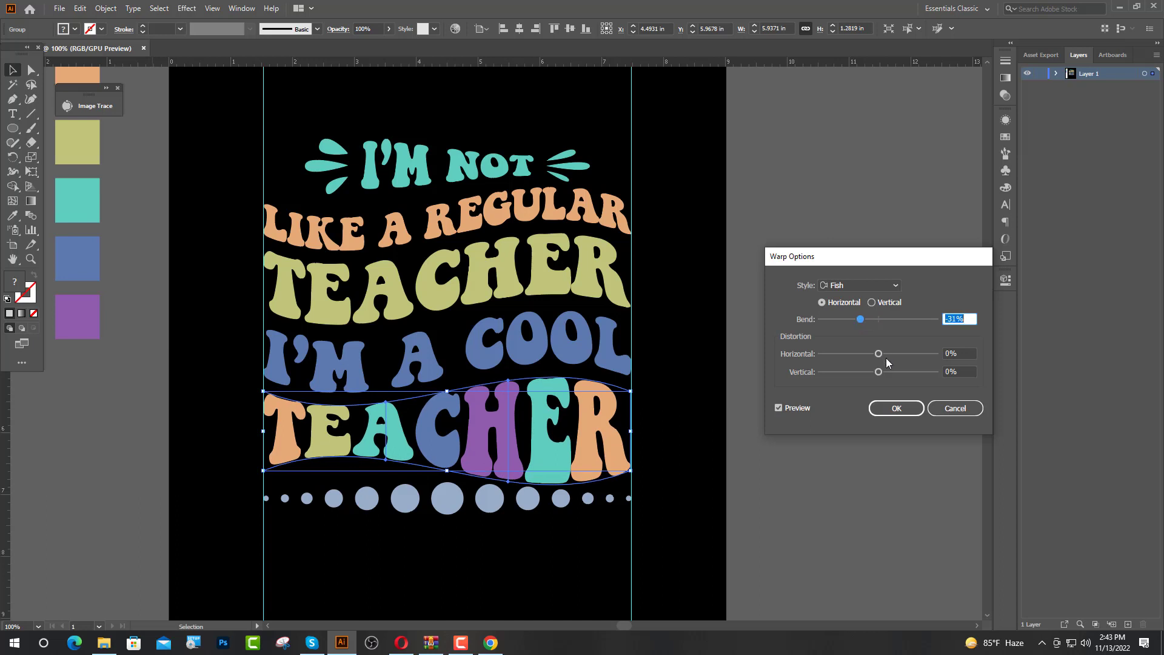
left_click(894, 410)
left_click(779, 362)
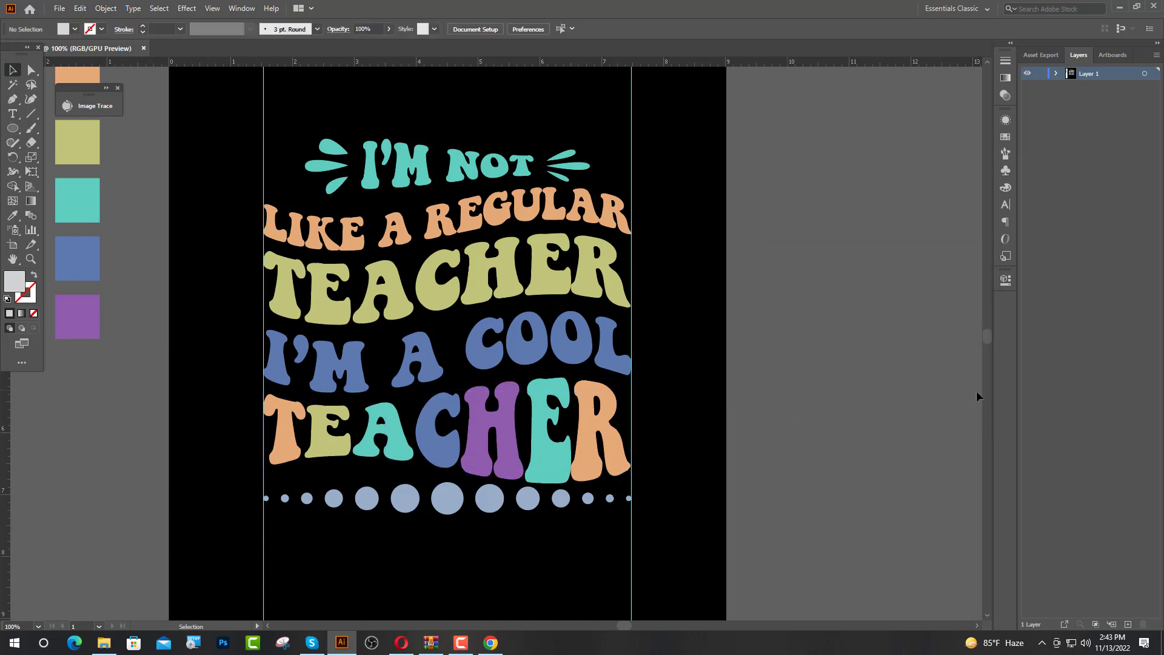
Select every dot of the underline below the multicoloured "TEACHER" and group them into one object.
left_click(408, 498)
left_click(453, 500, "shift")
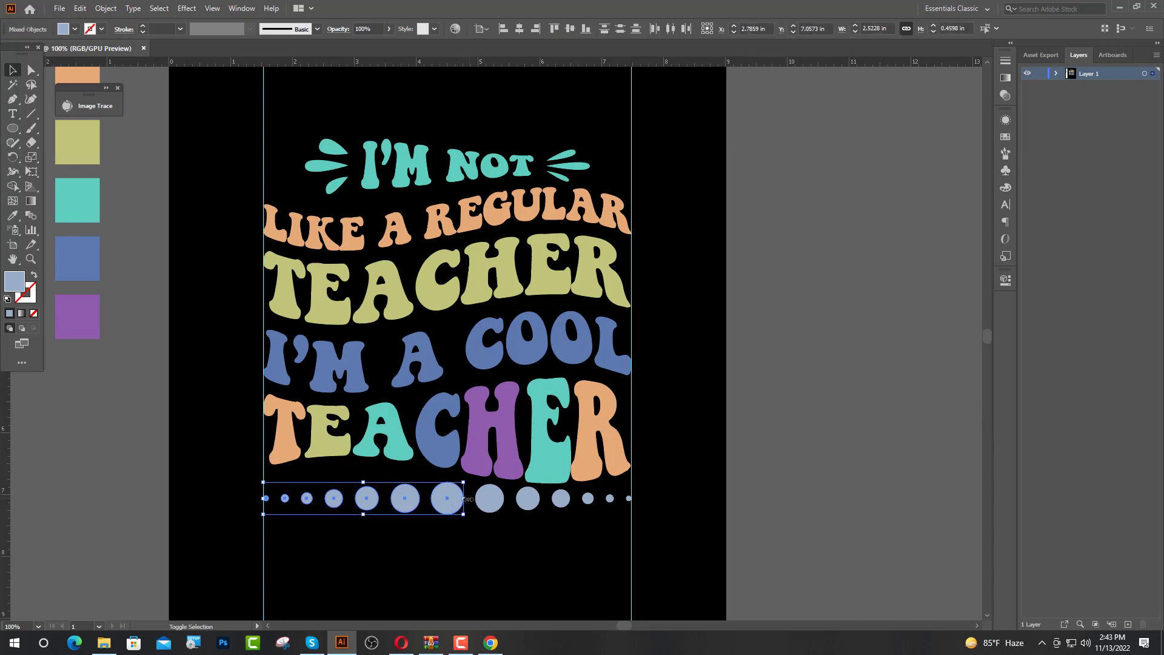
left_click(488, 501, "shift")
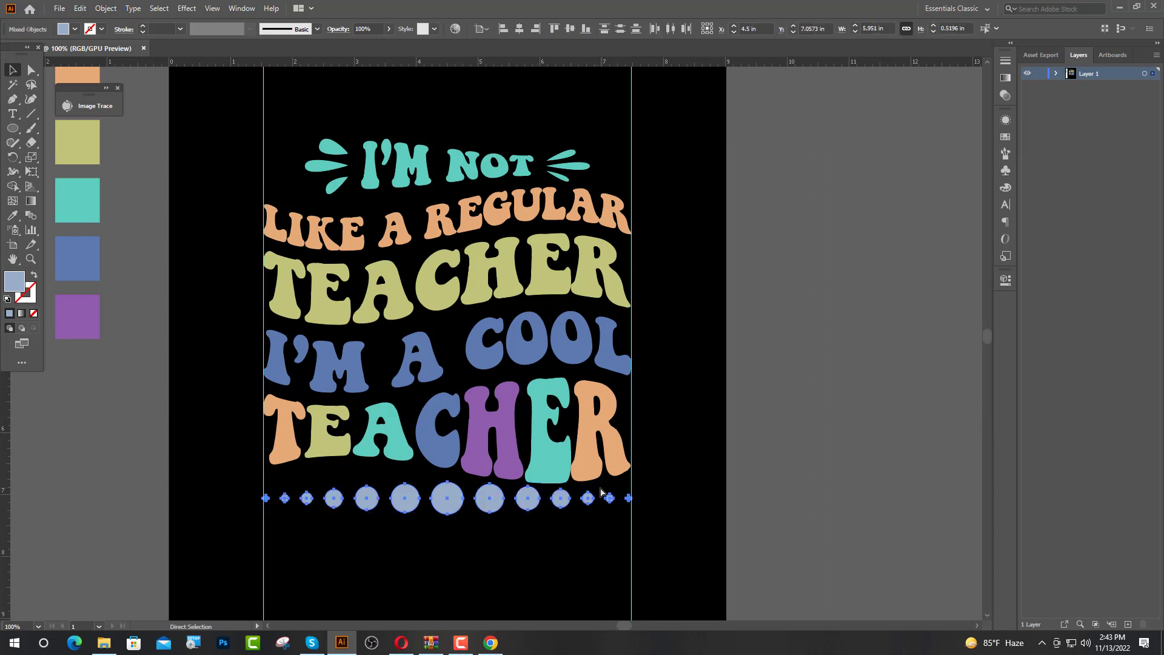
key("ctrl+g")
Apply a horizontal Flag warp effect with -64% bend to the grouped dot underline.
left_click(186, 8)
mouse_move(285, 165)
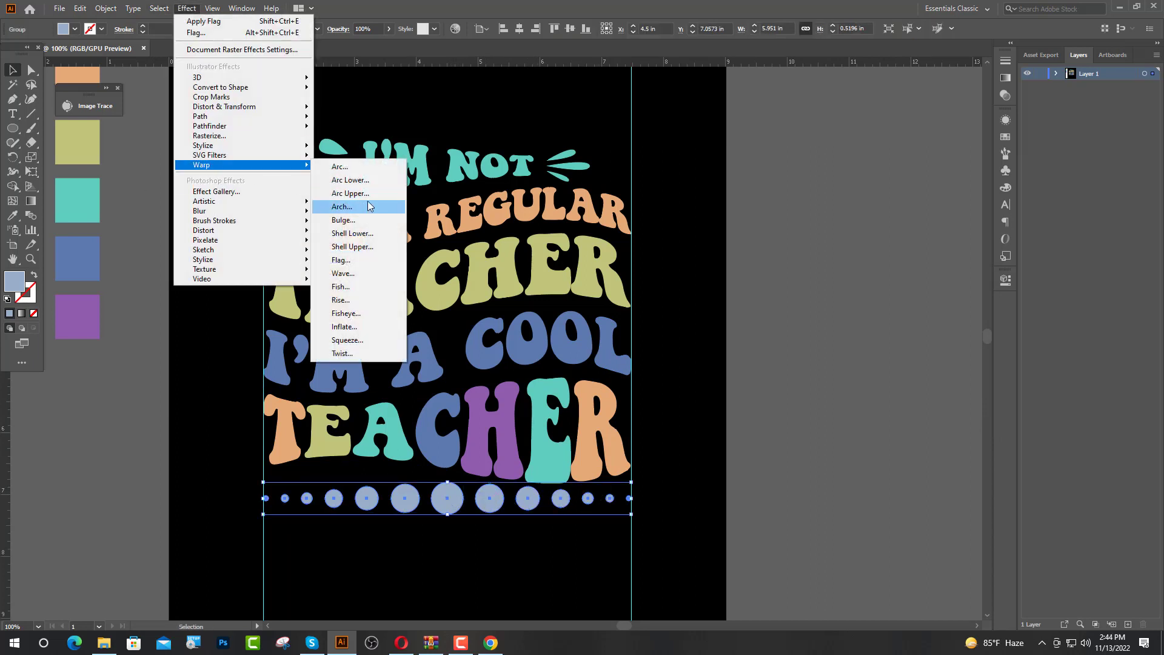
left_click(358, 262)
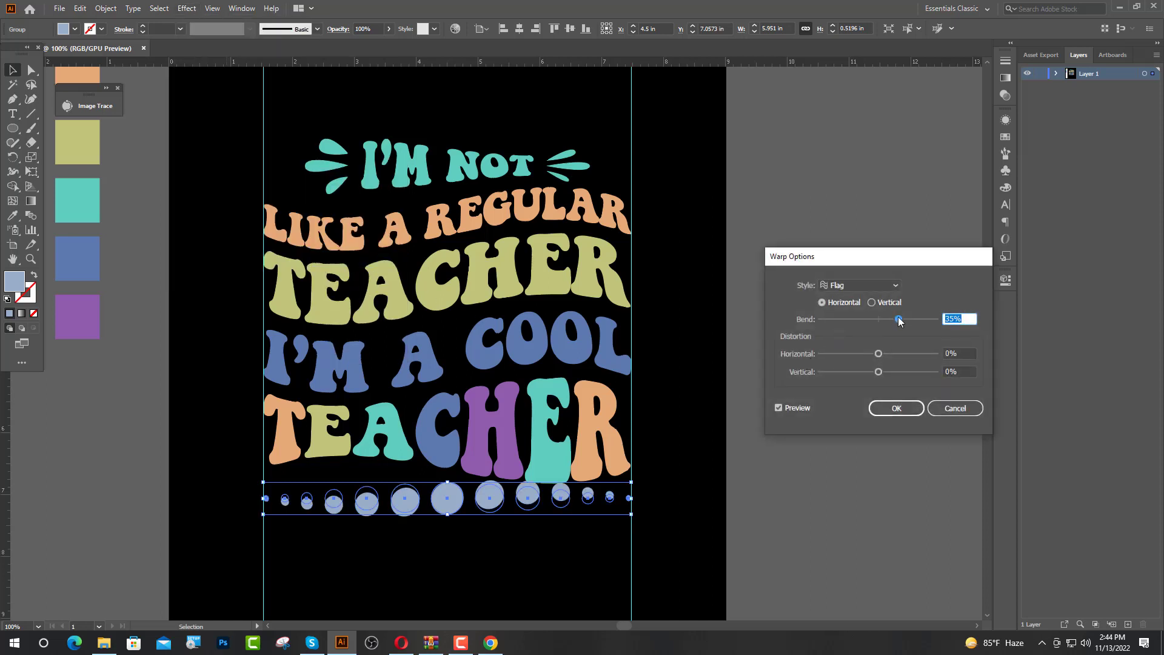
left_click_drag(899, 322, 841, 320)
left_click(896, 408)
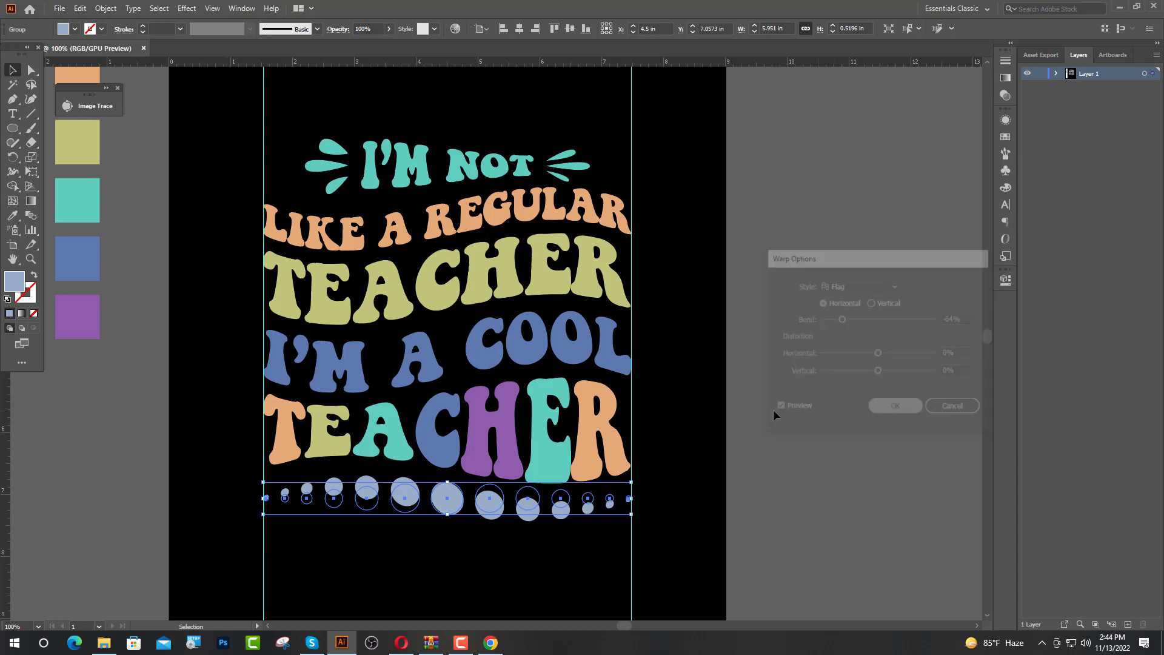
Expand the appearance of the warped dot underline into plain shapes and deselect it.
left_click(106, 8)
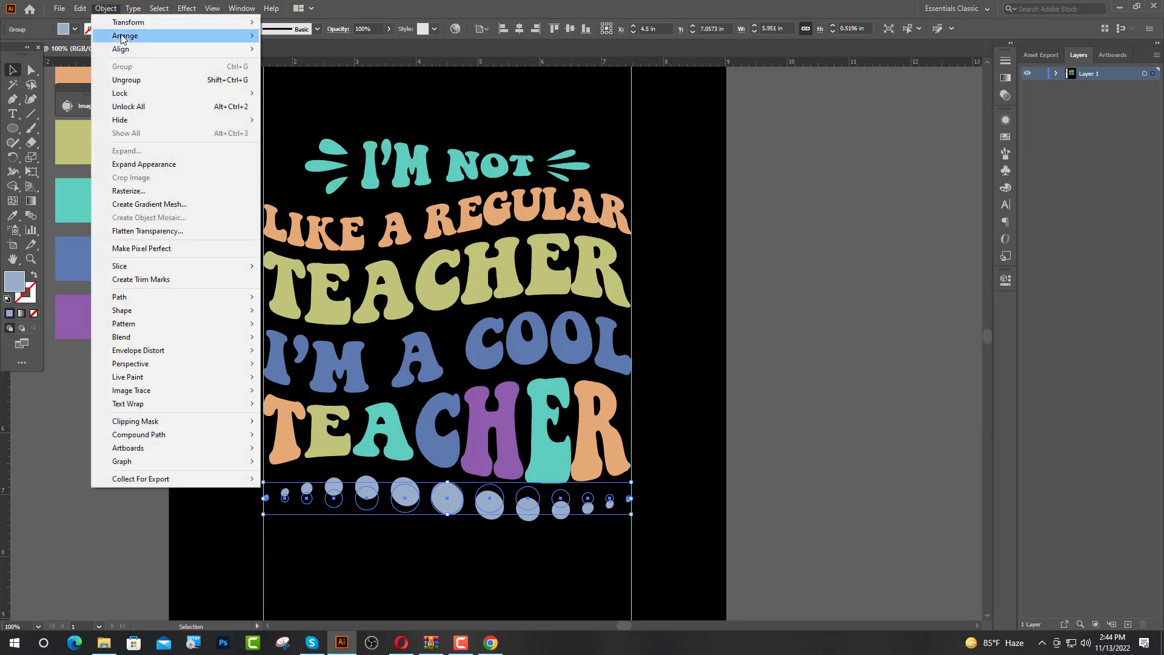
left_click(148, 168)
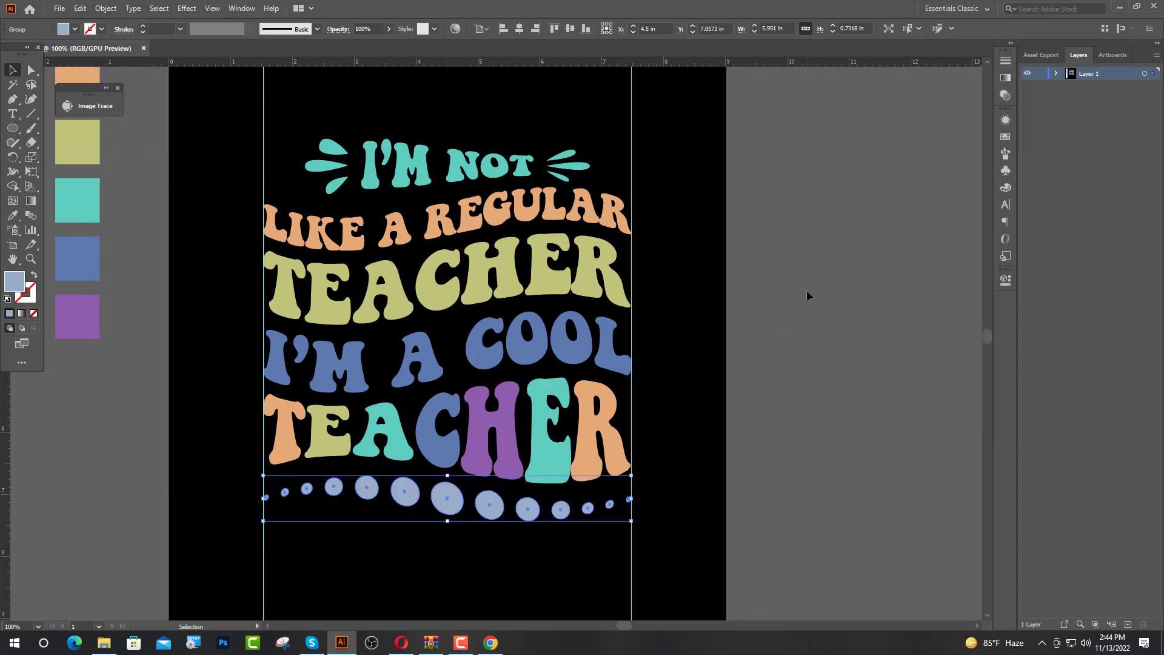
left_click(849, 347)
Expand the "I'M NOT" and multicoloured "TEACHER" envelopes together into plain artwork with the object and fill options on.
left_click_drag(465, 507, 497, 544)
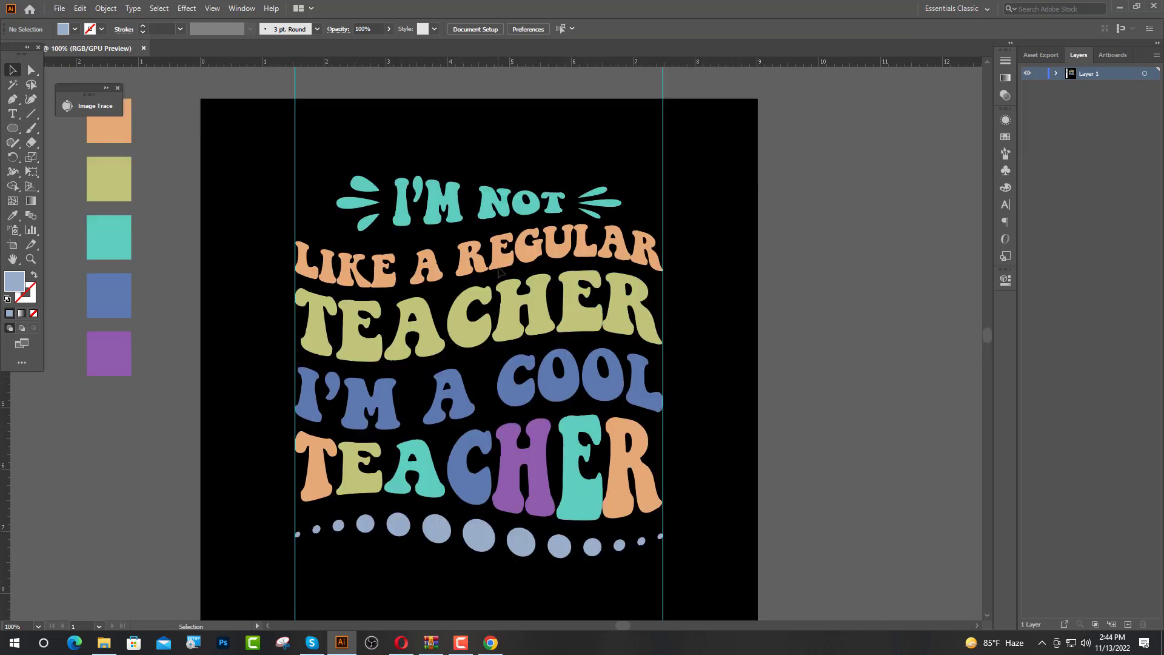
left_click(408, 213)
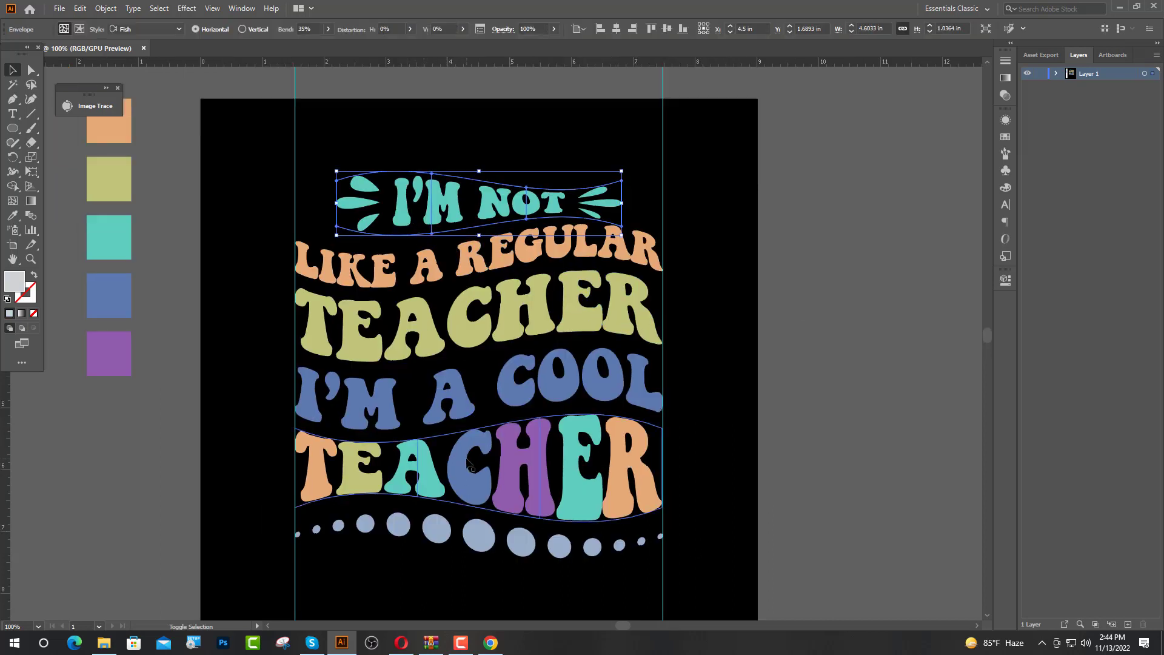
left_click(439, 456, "shift")
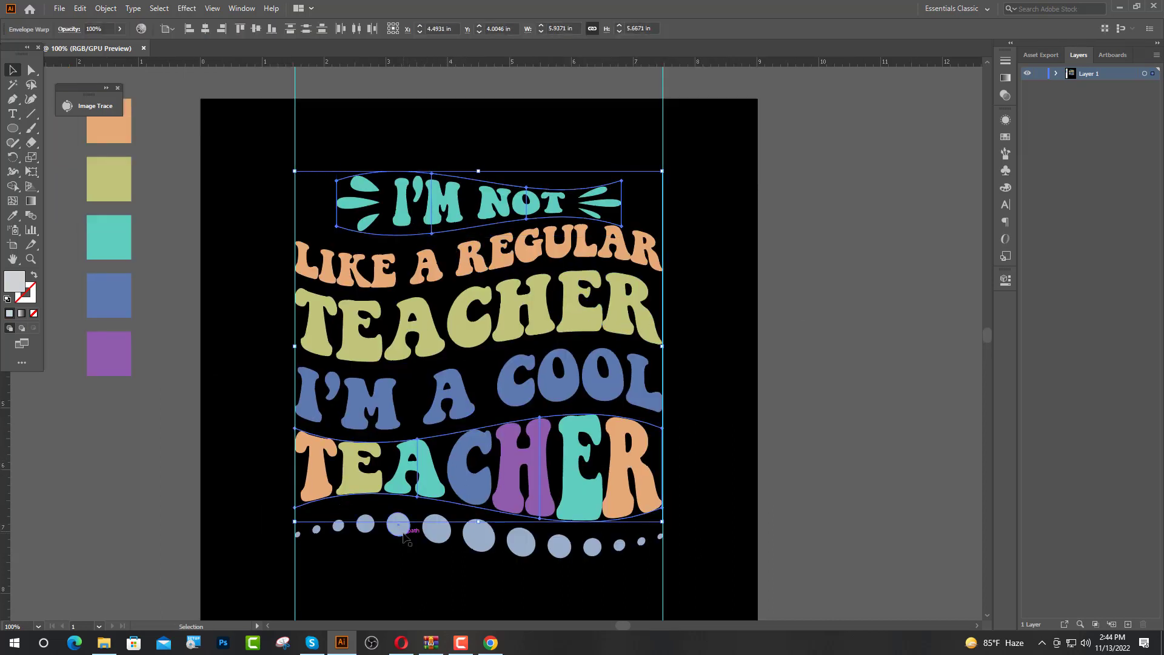
left_click(106, 8)
left_click(140, 156)
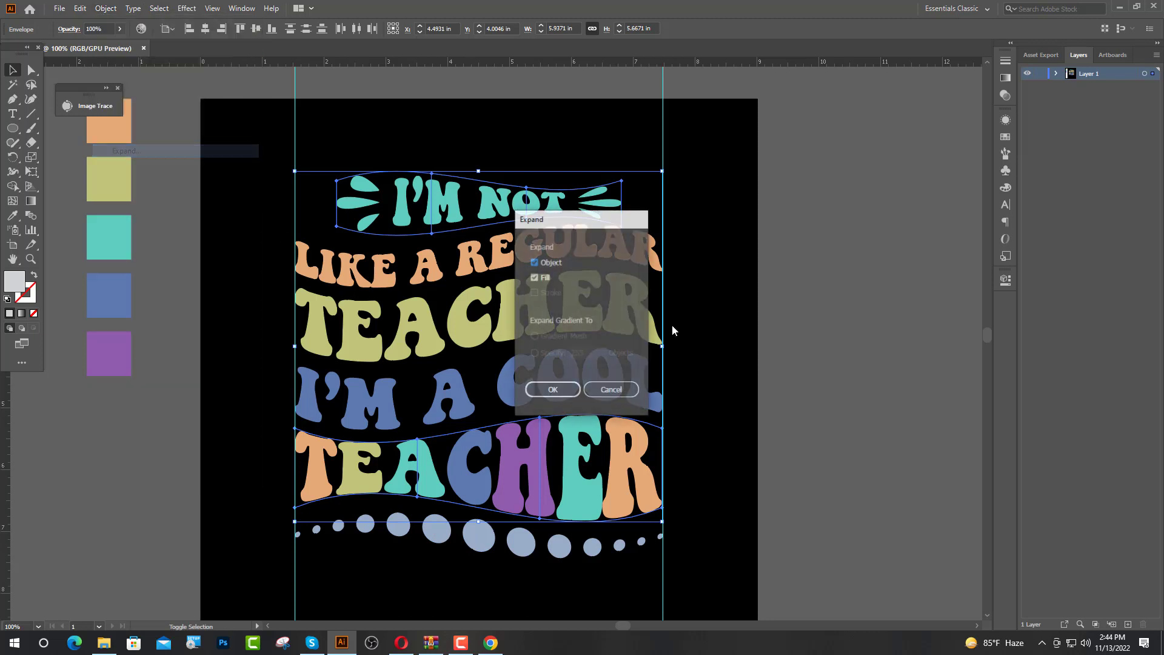
left_click(572, 387)
left_click(840, 301)
Group all the lettering with the dot underline and centre the group vertically on the artboard.
key("ctrl+minus")
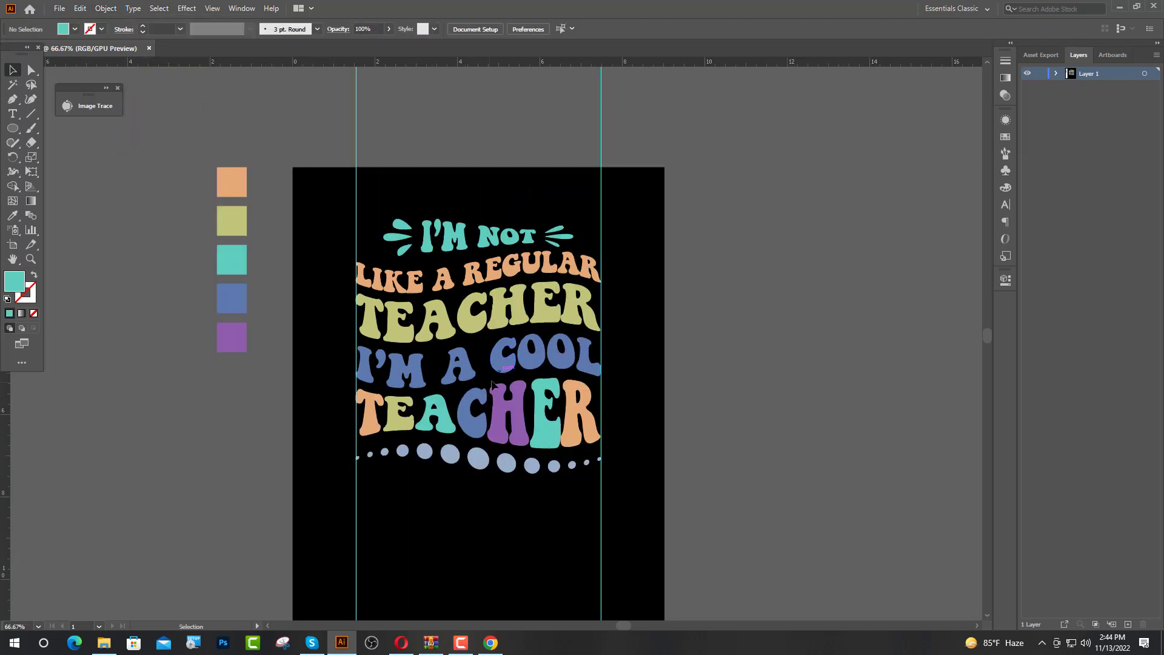
left_click_drag(428, 182, 533, 485)
key("a")
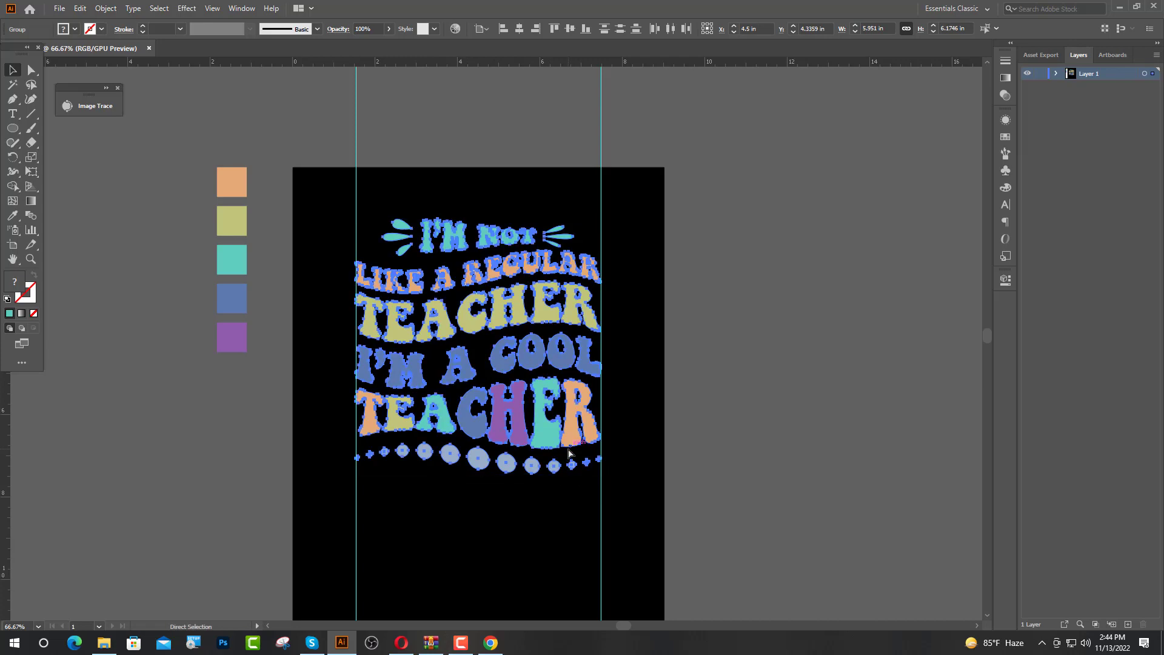
key("v")
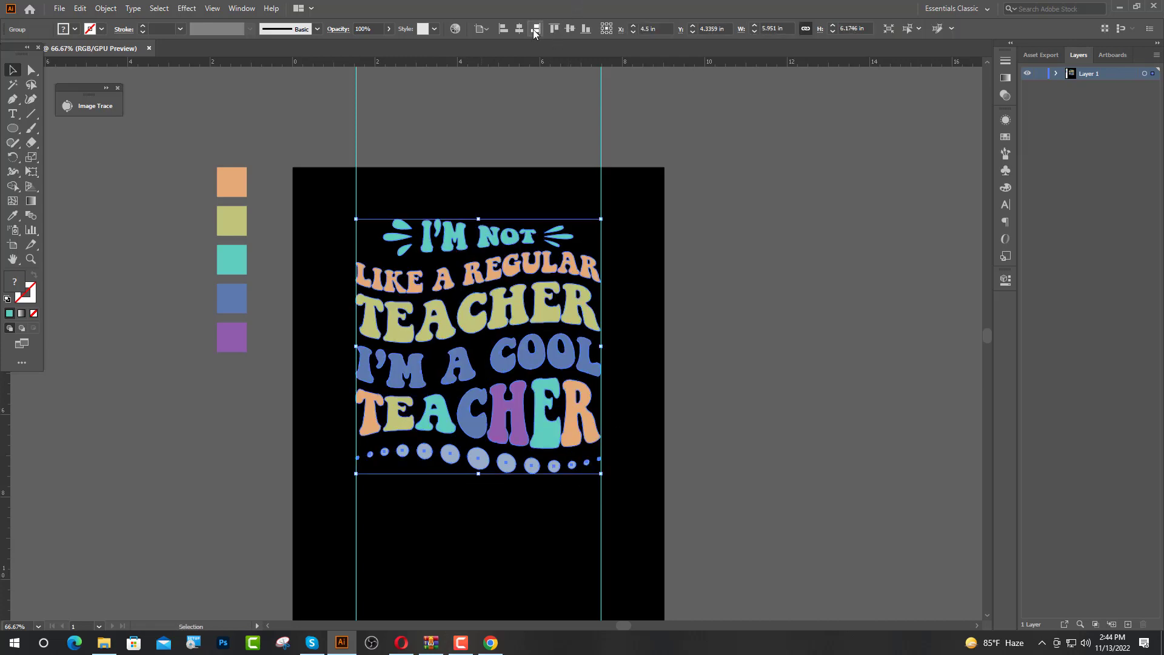
left_click(570, 28)
left_click(737, 378)
scroll(196, 140, "down", 2)
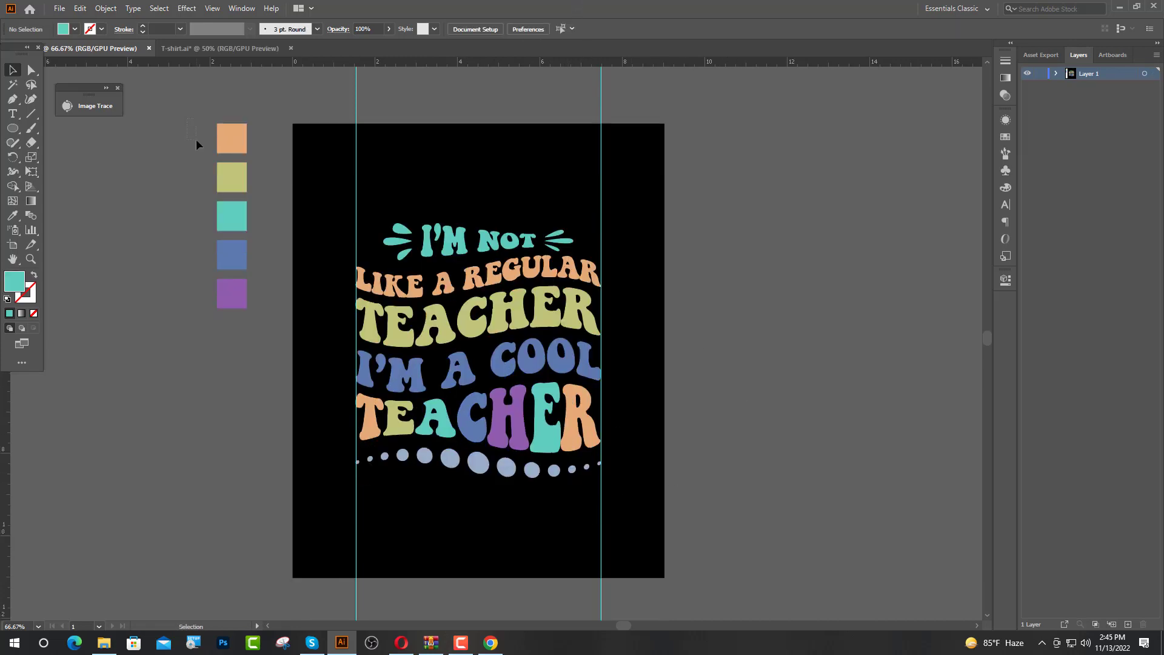
Delete the colour swatches beside the artboard and the two vertical guides.
left_click_drag(256, 314, 259, 324)
key("Delete")
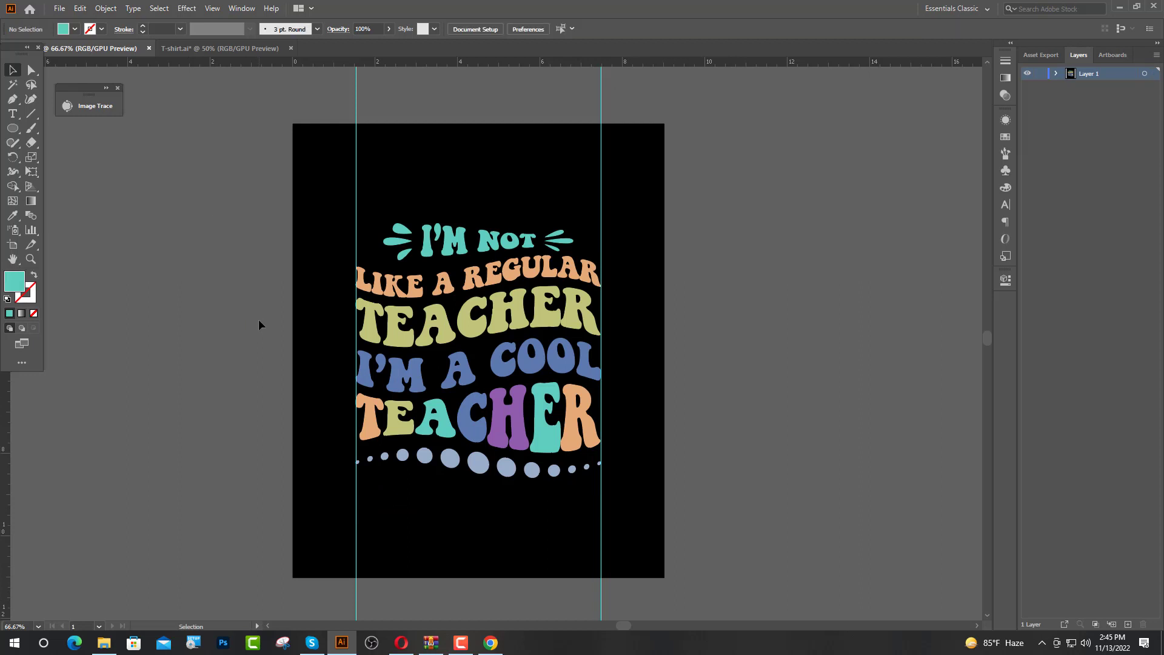
left_click_drag(328, 511, 560, 571)
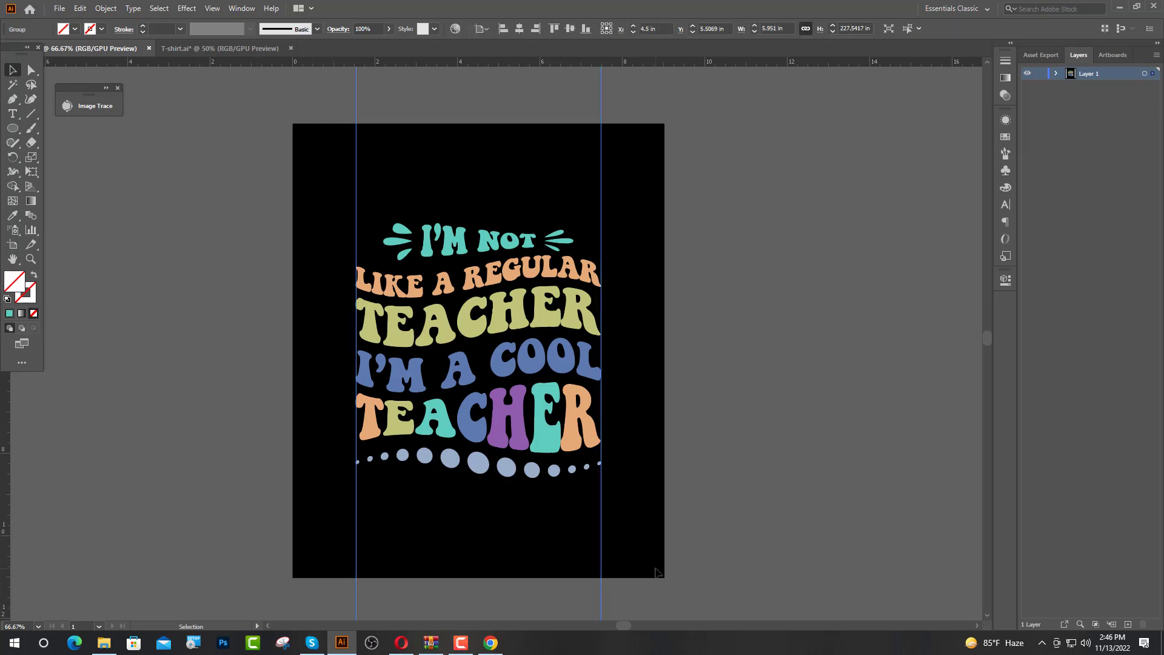
key("Delete")
Enlarge the grouped design proportionally about its centre to about 7.48 in wide by 7.76 in high.
left_click(553, 470)
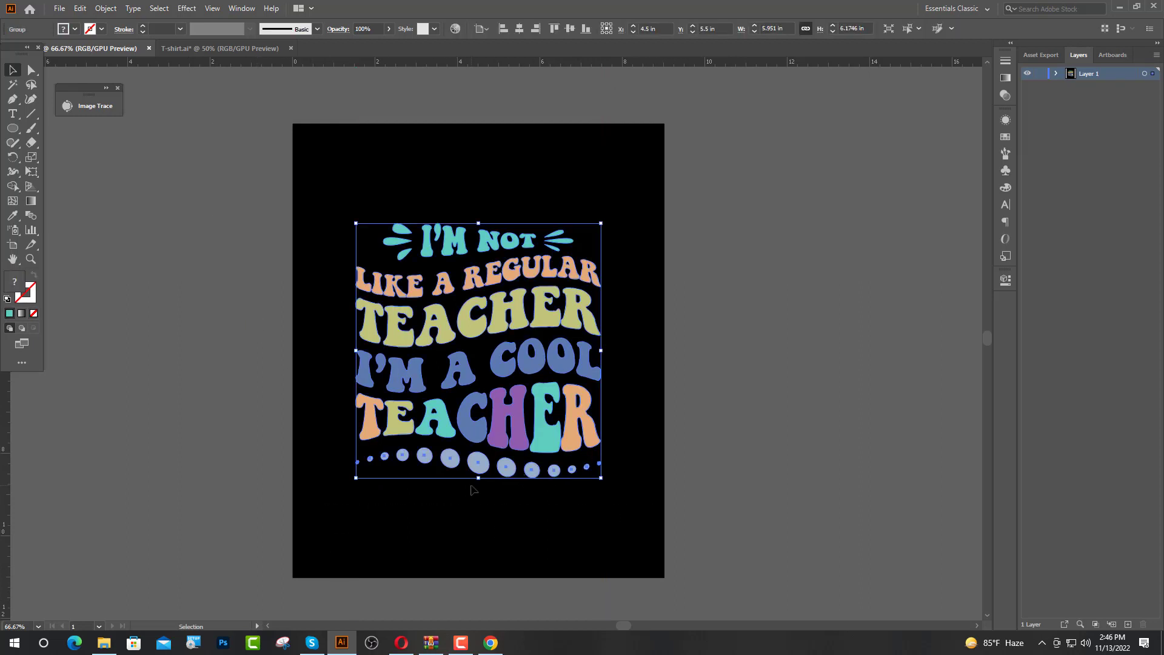
left_click_drag(479, 480, 480, 507)
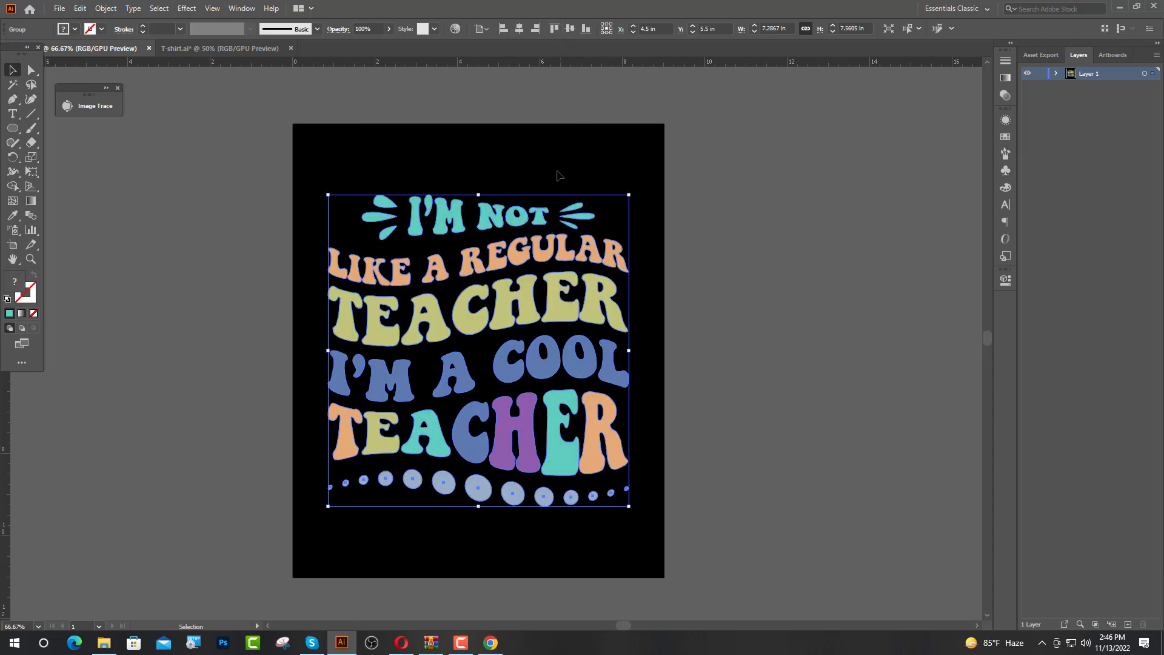
left_click_drag(479, 196, 484, 191)
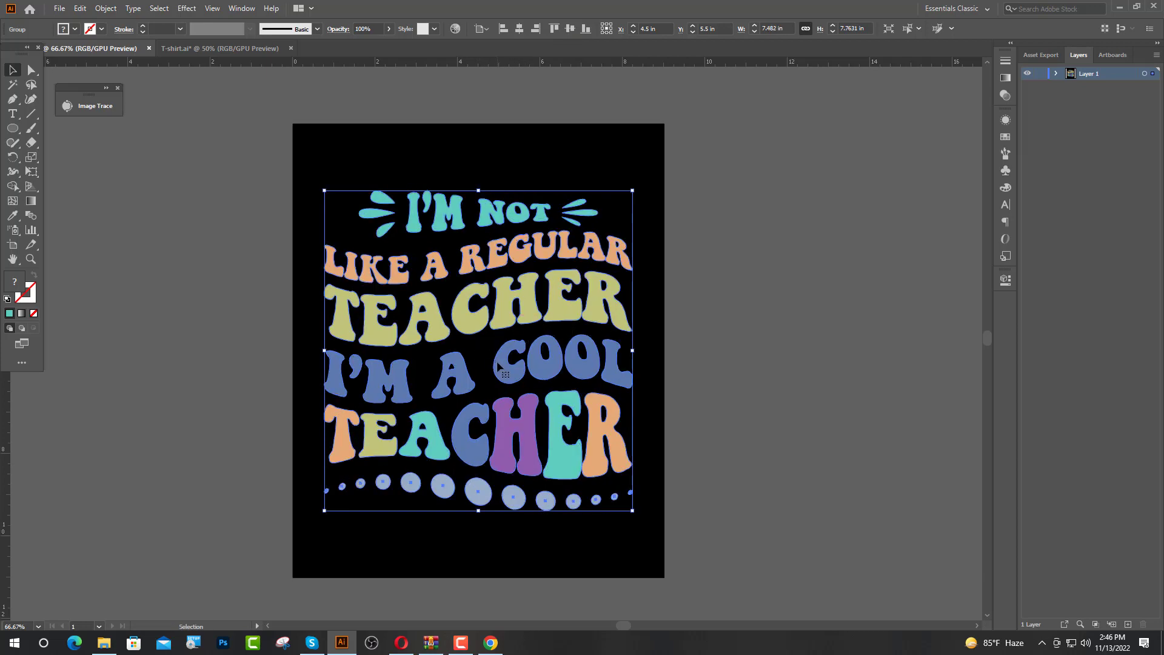
In T-shirt.ai, scale the design on the shirt to about 5.39 by 5.59 in and centre it horizontally and vertically.
left_click_drag(515, 365, 435, 328)
left_click_drag(423, 187, 422, 230)
left_click(519, 29)
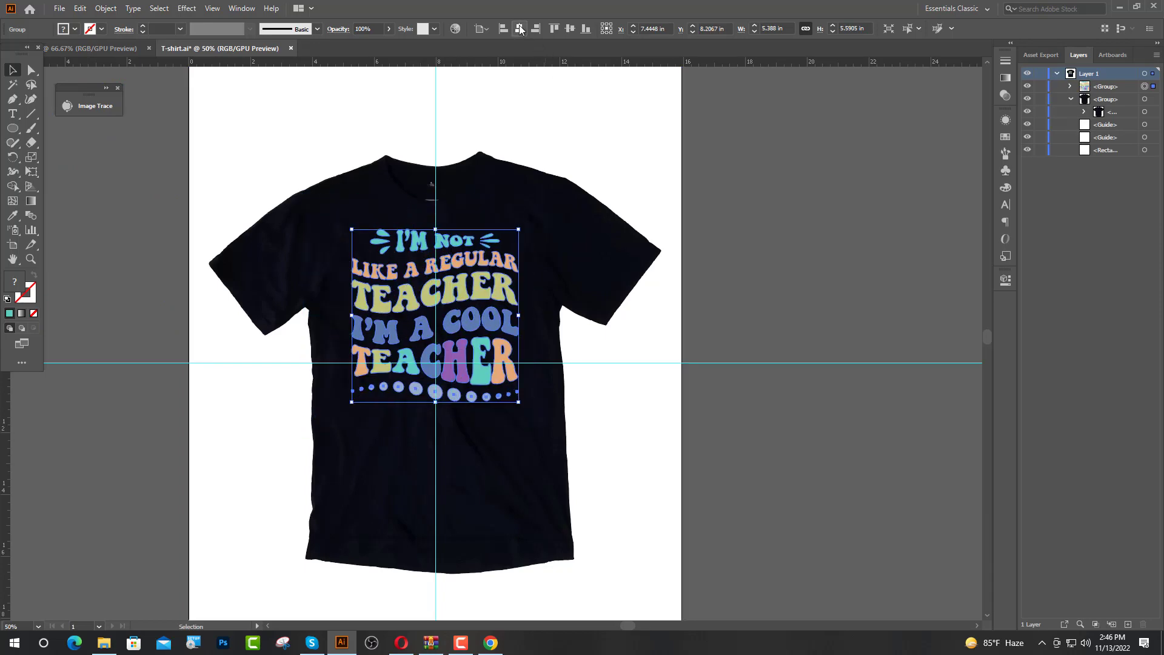
left_click(570, 28)
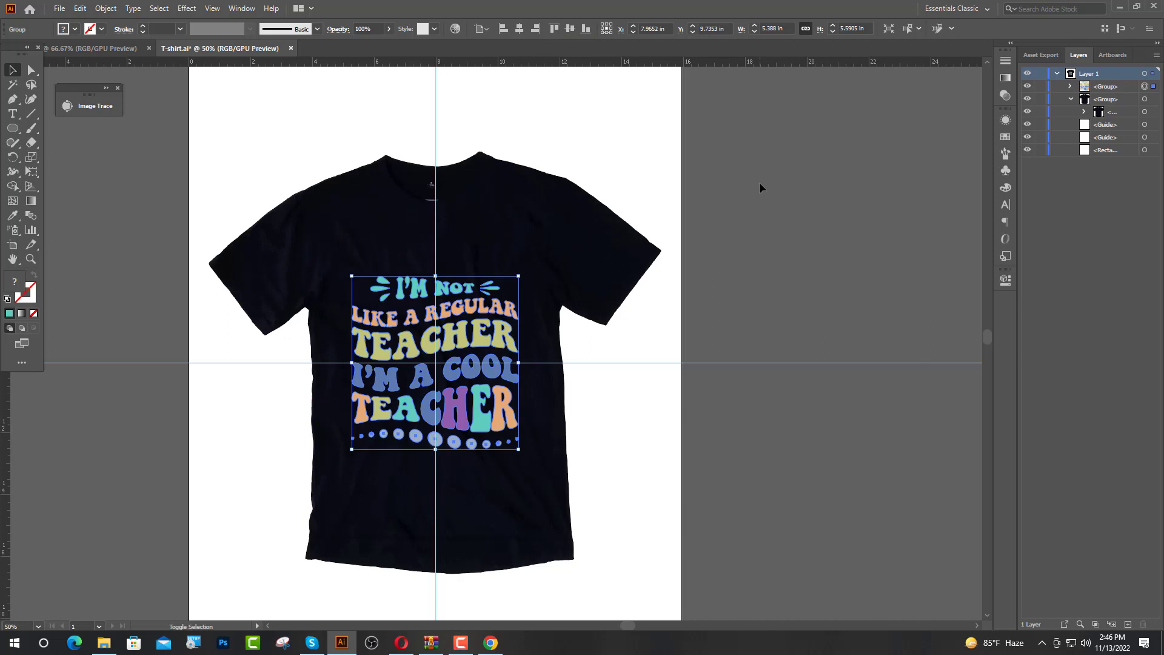
Nudge the design about 0.21 in down the shirt.
key("shift+Down")
key("Down")
key("Down")
key("Down")
key("Down")
key("Down")
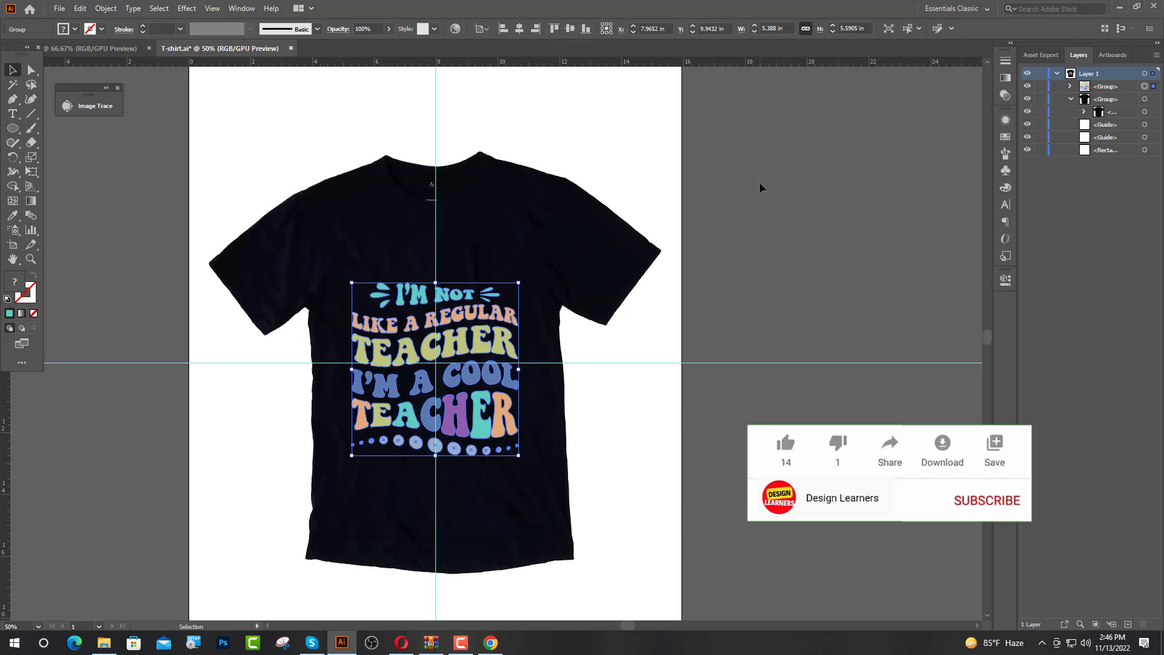
Hide both guides in the T-shirt document and deselect the design.
left_click(1027, 124)
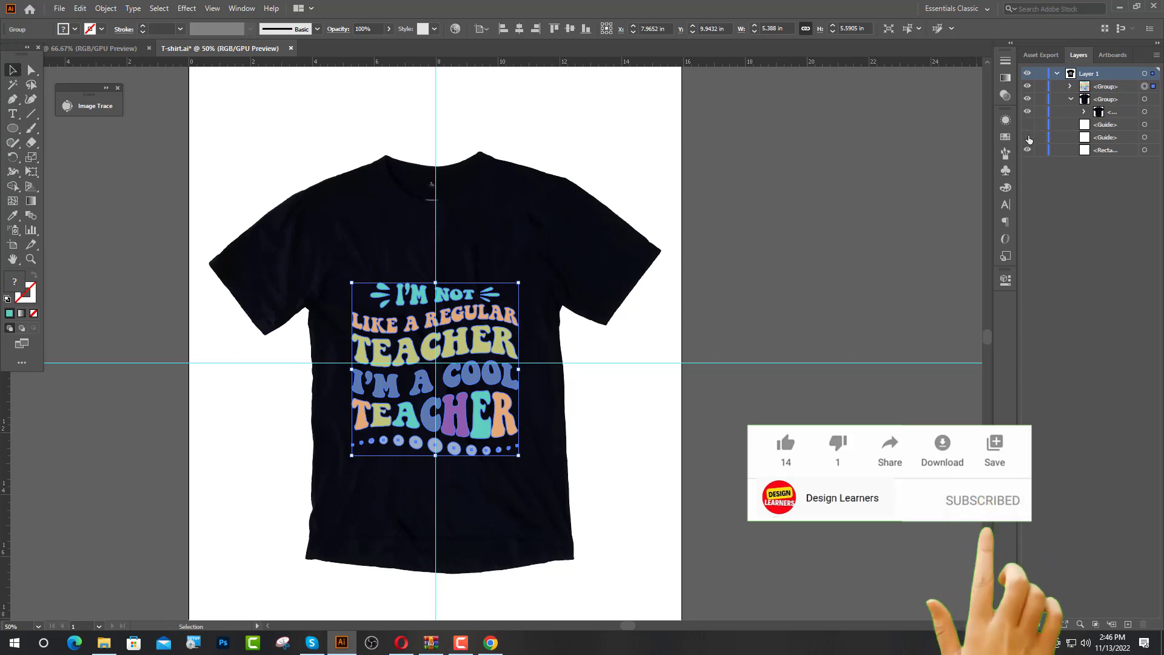
left_click(1026, 137)
left_click(930, 173)
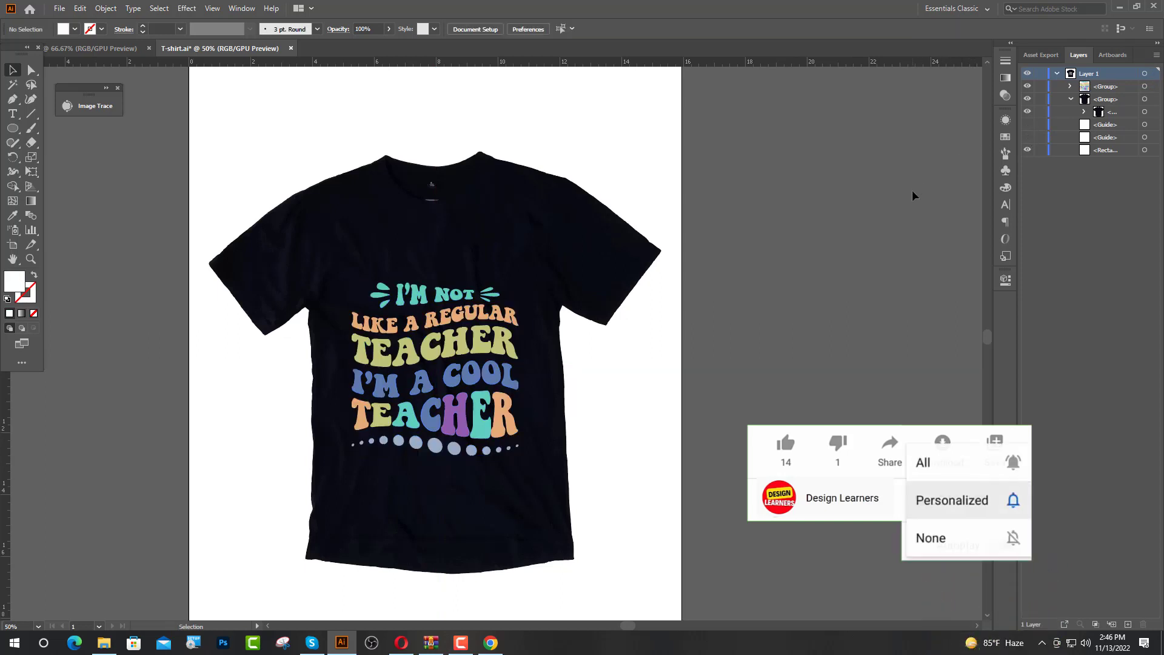